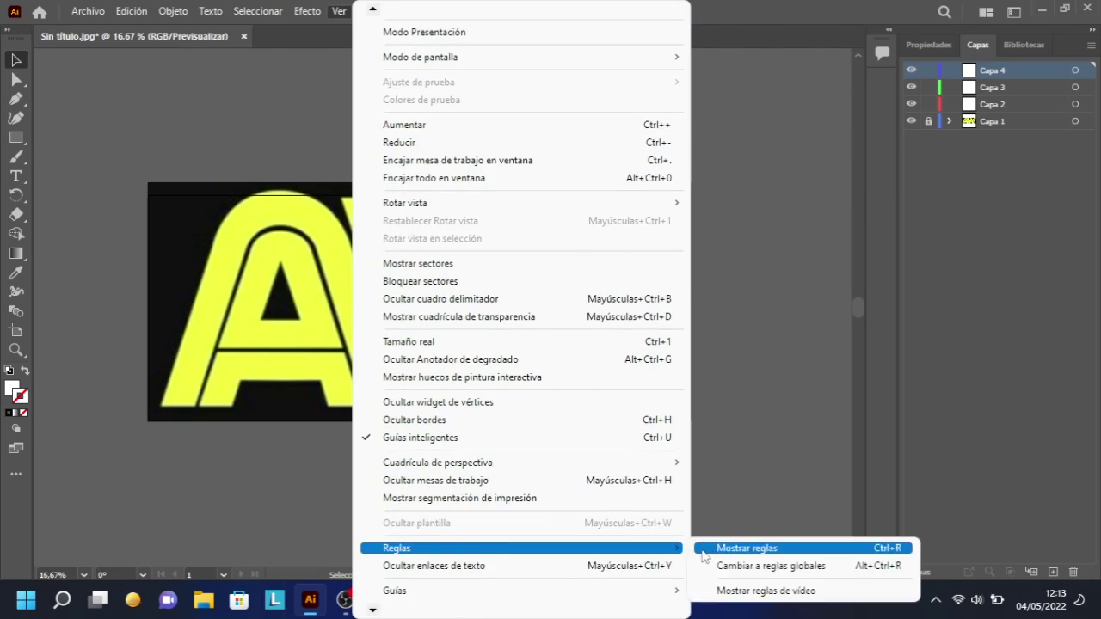
Show the rulers and lower the opacity of the AW reference image
{"action": "left_click", "coordinate": [749, 545]}
{"action": "key", "text": "ctrl+a"}
{"action": "left_click", "coordinate": [934, 45]}
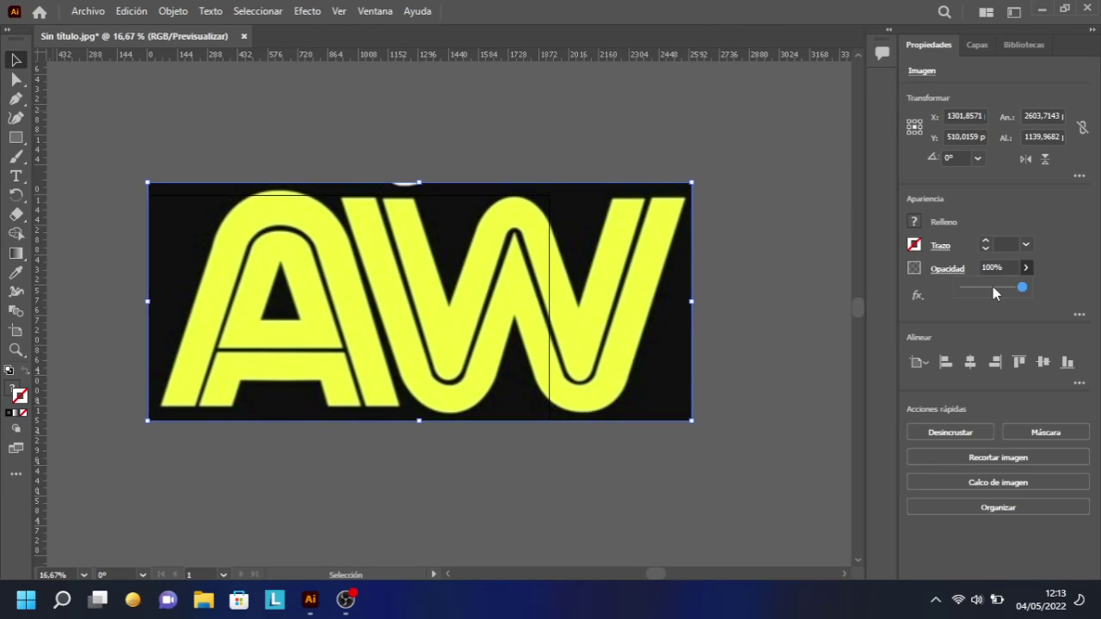
Resize the artboard to the edges of the AW reference image
{"action": "key", "text": "shift+o"}
{"action": "left_click_drag", "start_coordinate": [548, 196], "coordinate": [690, 181]}
{"action": "key", "text": "Escape"}
{"action": "left_click", "coordinate": [977, 45]}
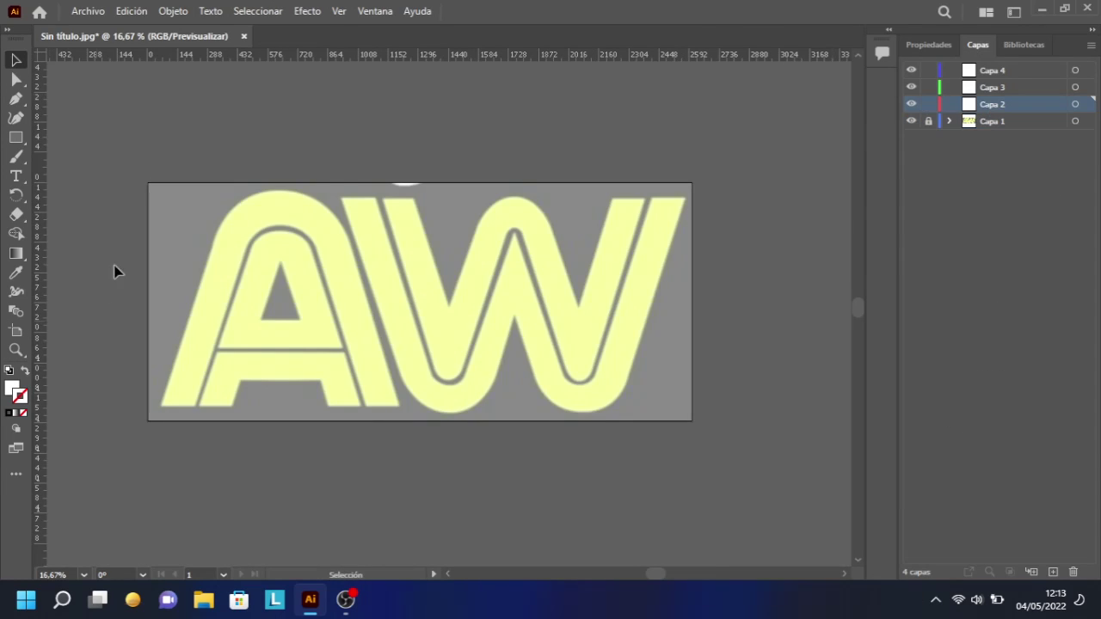
Place guides on Capa 2 through the A's lower-left corner and the point where its left edge begins to curve
{"action": "key", "text": "z"}
{"action": "left_click_drag", "start_coordinate": [113, 270], "coordinate": [315, 447]}
{"action": "scroll", "coordinate": [319, 442], "scroll_direction": "left", "scroll_amount": 5}
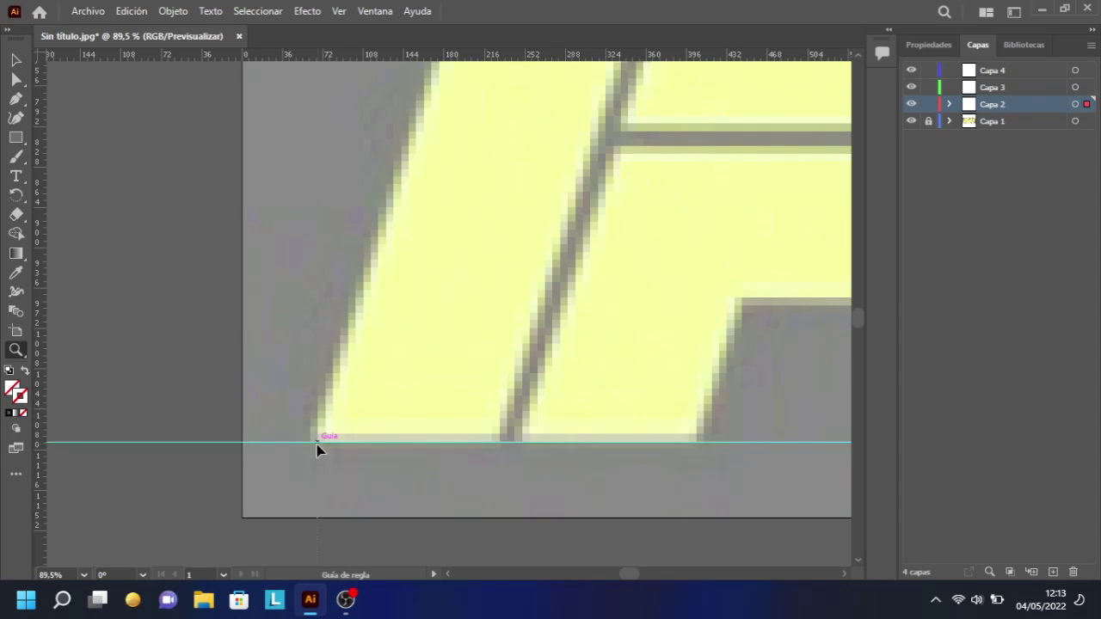
{"action": "scroll", "coordinate": [376, 381], "scroll_direction": "up", "scroll_amount": 3}
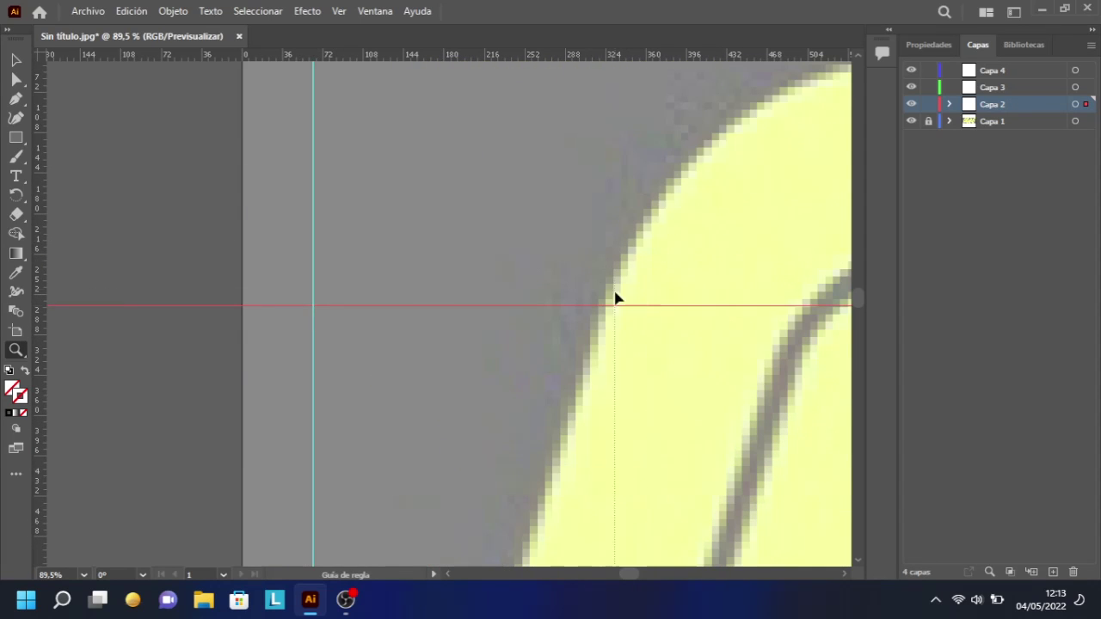
{"action": "left_click_drag", "start_coordinate": [602, 309], "coordinate": [605, 309]}
{"action": "scroll", "coordinate": [356, 344], "scroll_direction": "down", "scroll_amount": 5}
Lock Capa 2 and set up Capa 3 for drawing with no fill and a black 000000 stroke
{"action": "left_click", "coordinate": [928, 104]}
{"action": "left_click", "coordinate": [991, 87]}
{"action": "left_click", "coordinate": [20, 395]}
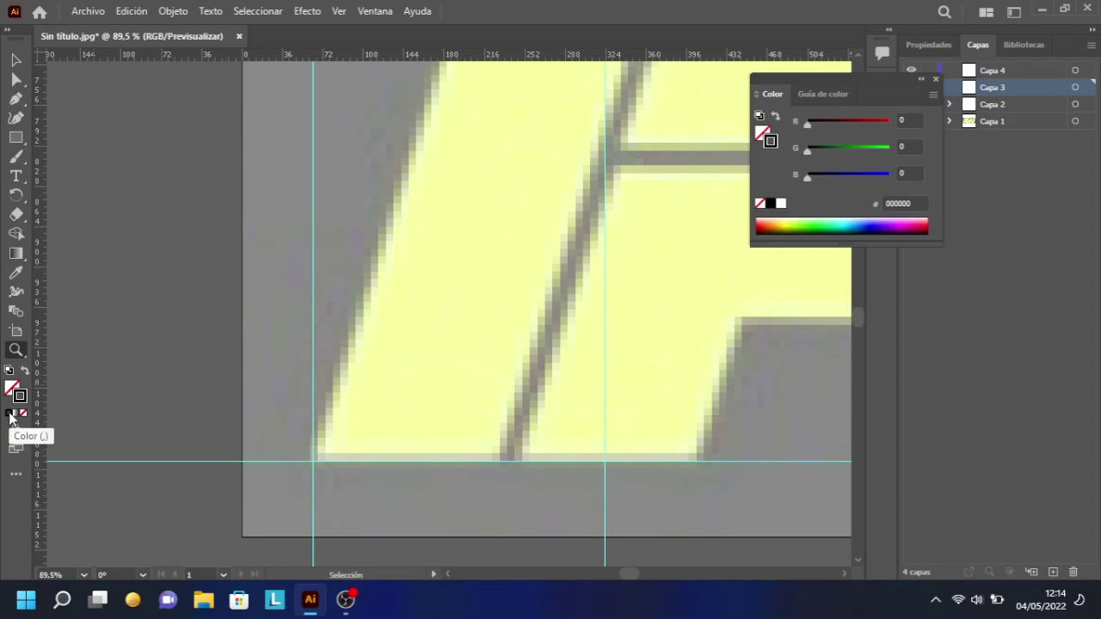
{"action": "double_click", "coordinate": [19, 395]}
{"action": "key", "text": "Escape"}
{"action": "left_click", "coordinate": [929, 45]}
{"action": "key", "text": "v"}
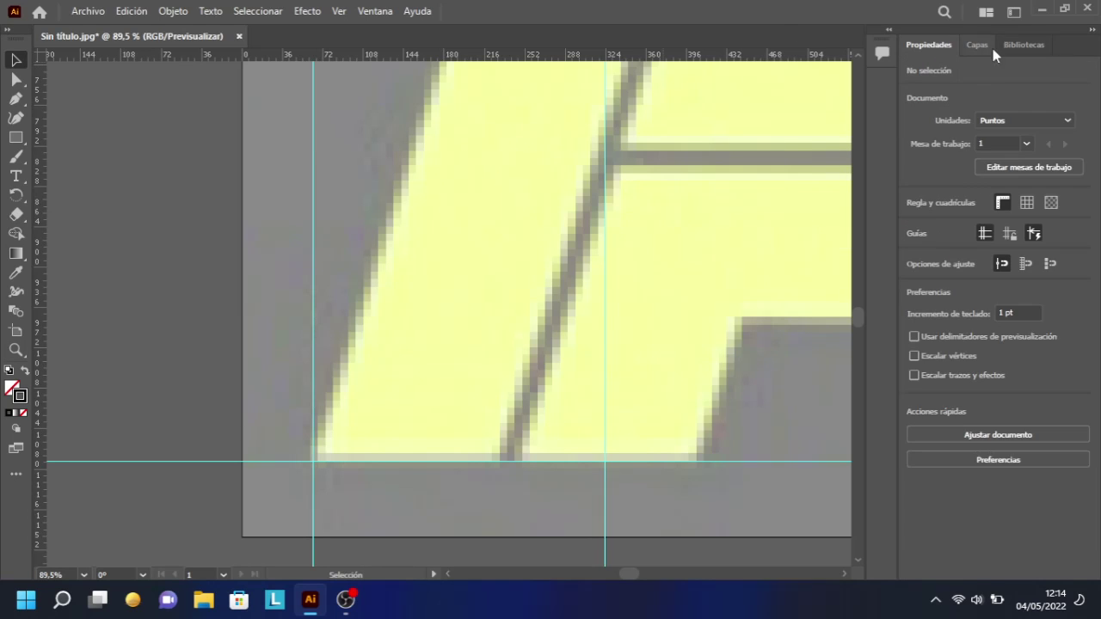
{"action": "left_click", "coordinate": [977, 44]}
Draw a straight Pen line along the A's outer left edge between the two guide intersections
{"action": "key", "text": "p"}
{"action": "left_click", "coordinate": [314, 463]}
{"action": "scroll", "coordinate": [430, 395], "scroll_direction": "up", "scroll_amount": 10}
{"action": "left_click", "coordinate": [605, 323]}
{"action": "key", "text": "v"}
{"action": "left_click", "coordinate": [123, 169]}
Paste a copy of the slanted line and align it with the inner edge of the A's left leg
{"action": "key", "text": "ctrl+minus"}
{"action": "key", "text": "ctrl+minus"}
{"action": "scroll", "coordinate": [760, 508], "scroll_direction": "down", "scroll_amount": 3}
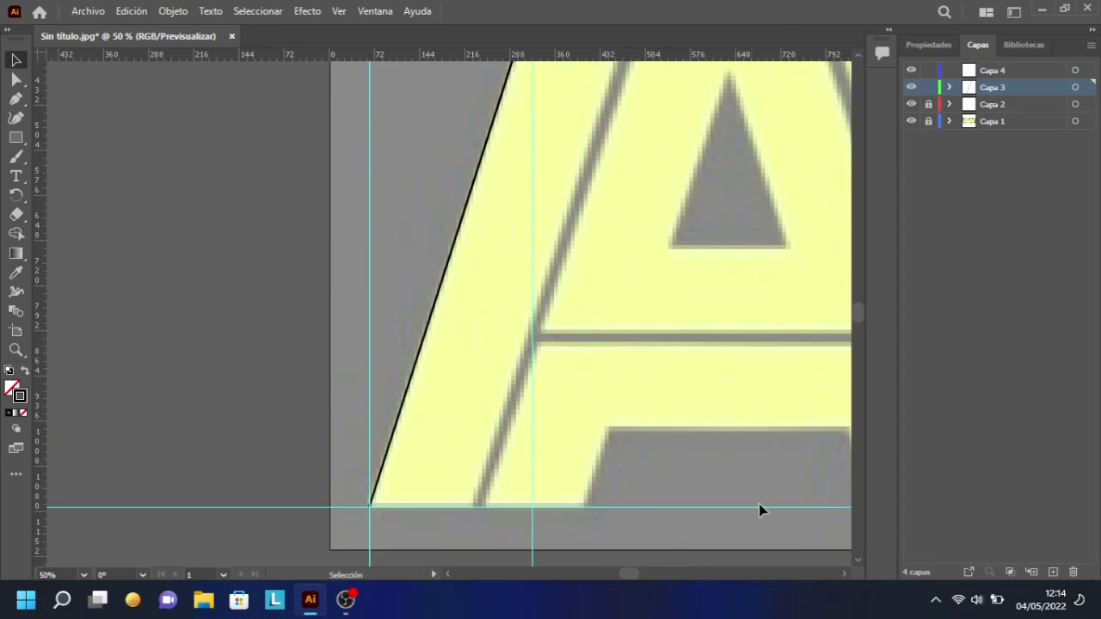
{"action": "scroll", "coordinate": [759, 509], "scroll_direction": "right", "scroll_amount": 5}
{"action": "key", "text": "ctrl+v"}
{"action": "left_click_drag", "start_coordinate": [315, 387], "coordinate": [290, 405]}
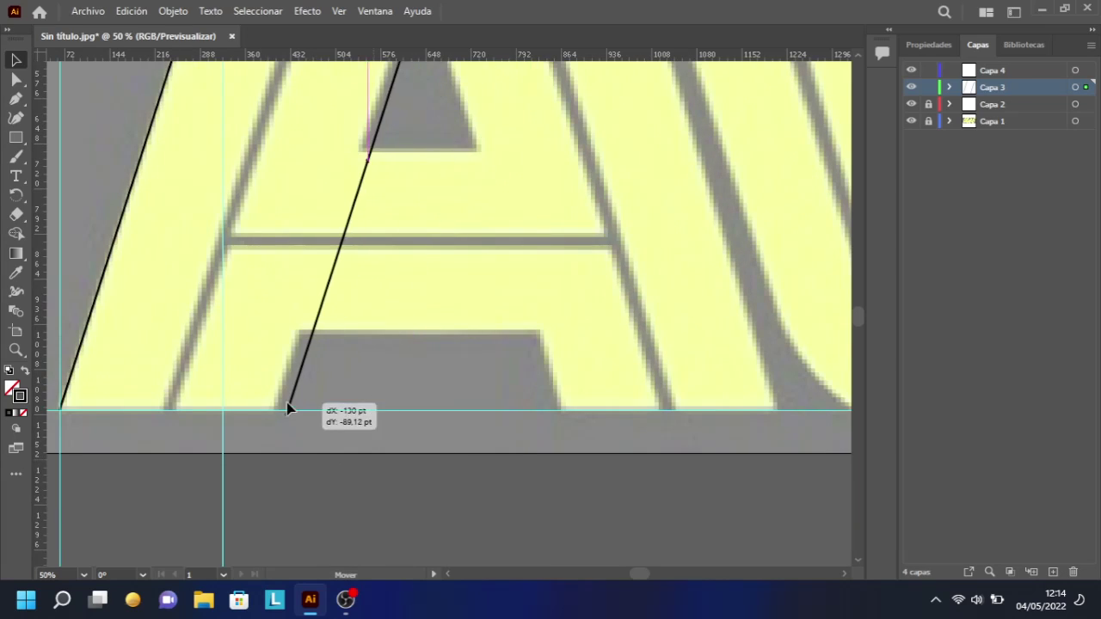
Reflect copies of both slanted lines about the vertical axis and place them along the A's right leg
{"action": "left_click", "coordinate": [118, 230]}
{"action": "right_click", "coordinate": [570, 239]}
{"action": "left_click", "coordinate": [791, 387]}
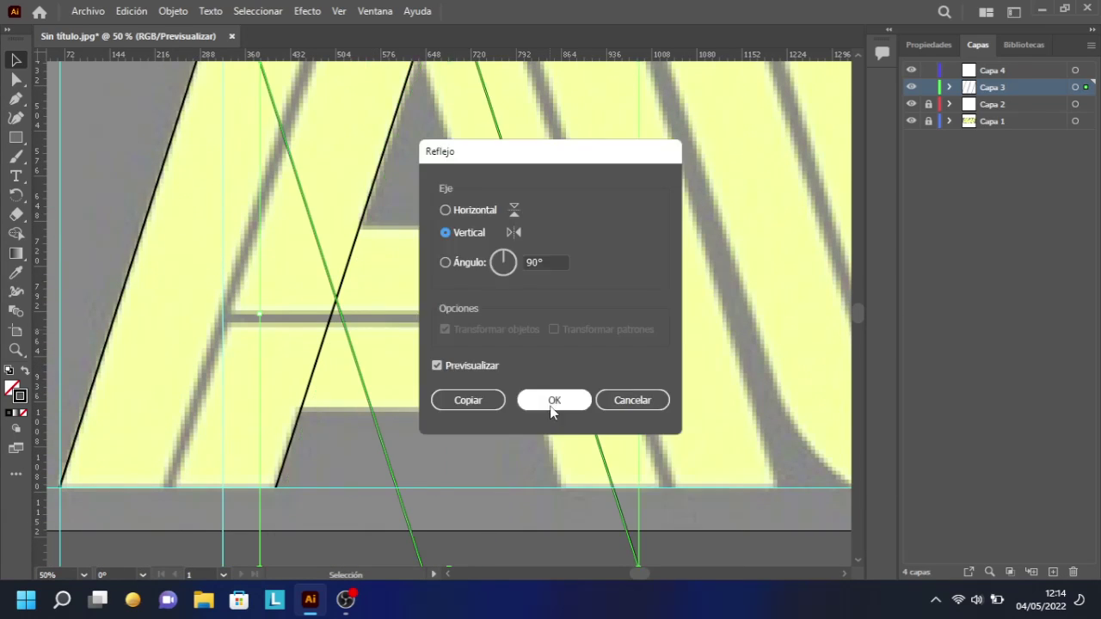
{"action": "left_click", "coordinate": [553, 401]}
{"action": "left_click_drag", "start_coordinate": [553, 400], "coordinate": [464, 329]}
{"action": "scroll", "coordinate": [464, 330], "scroll_direction": "up", "scroll_amount": 5}
{"action": "key", "text": "ctrl+minus"}
{"action": "scroll", "coordinate": [500, 353], "scroll_direction": "down", "scroll_amount": 3}
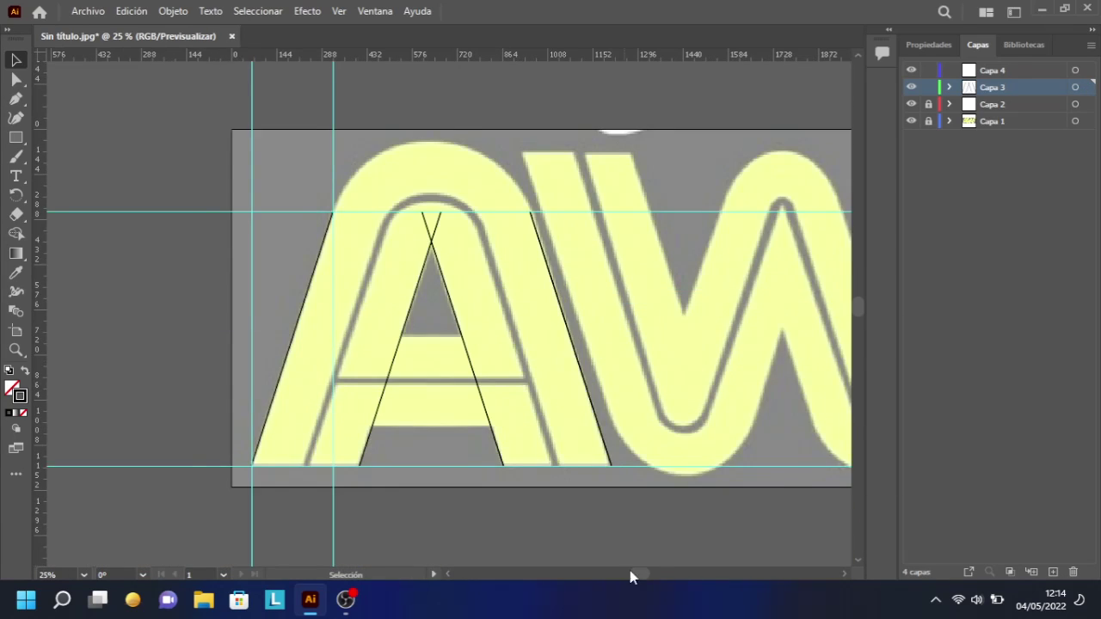
Place a copy of the slanted line on the W's outer left edge and add a guide along the W's upper edge
{"action": "scroll", "coordinate": [630, 570], "scroll_direction": "right", "scroll_amount": 3}
{"action": "left_click_drag", "start_coordinate": [468, 381], "coordinate": [320, 346]}
{"action": "key", "text": "z"}
{"action": "left_click_drag", "start_coordinate": [239, 129], "coordinate": [437, 261]}
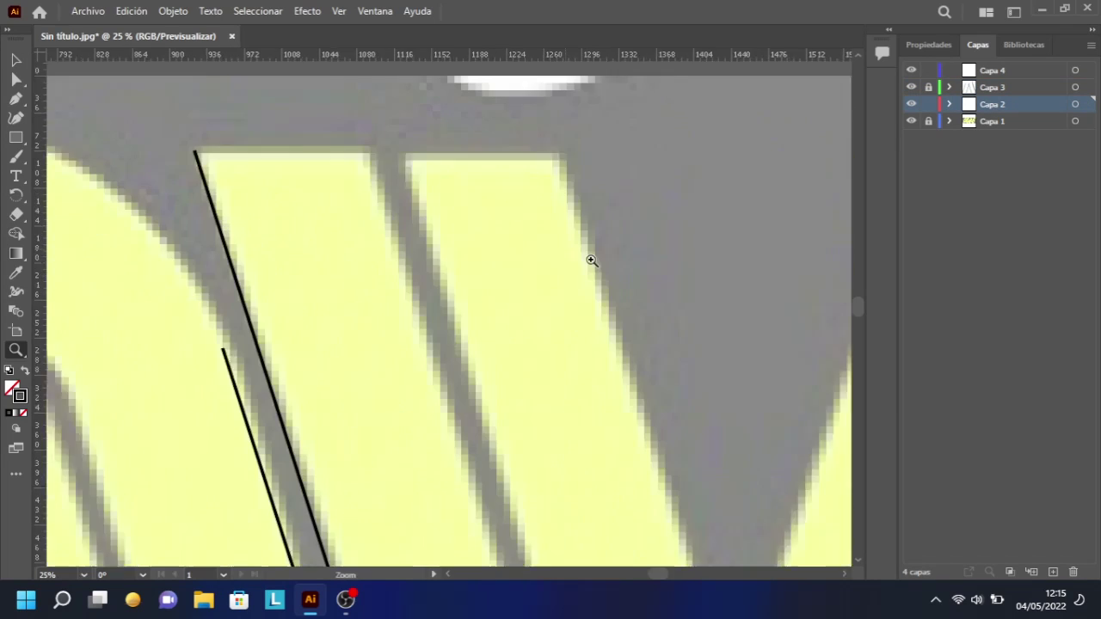
{"action": "key", "text": "ctrl+0"}
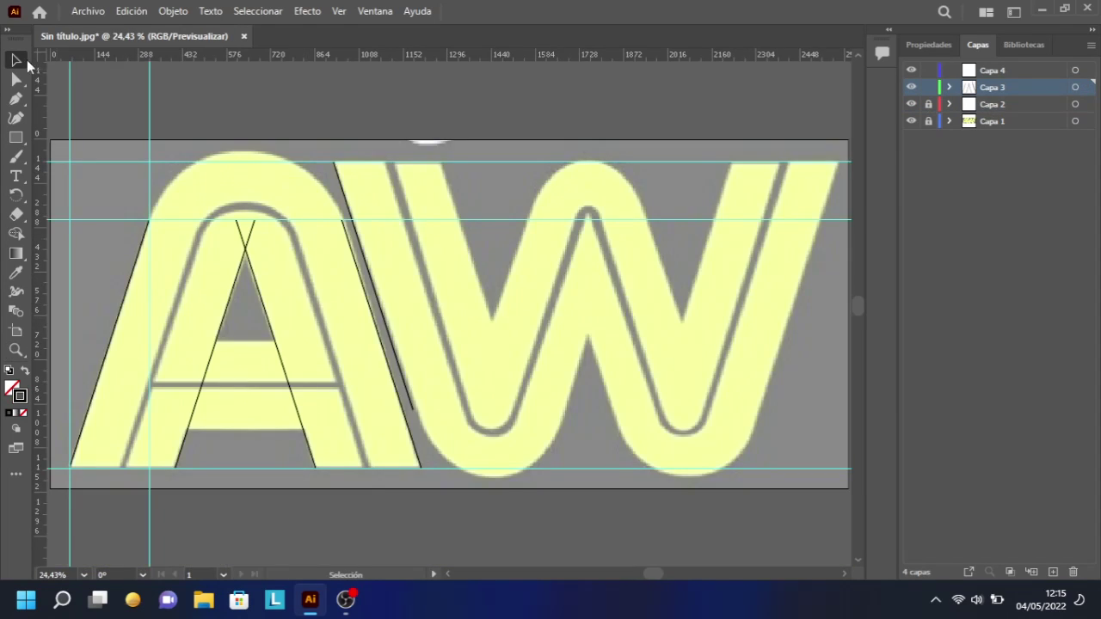
Place a line on the inner edge of the W's left arm and mirrored copies along both edges of its right arm
{"action": "left_click_drag", "start_coordinate": [465, 371], "coordinate": [497, 342]}
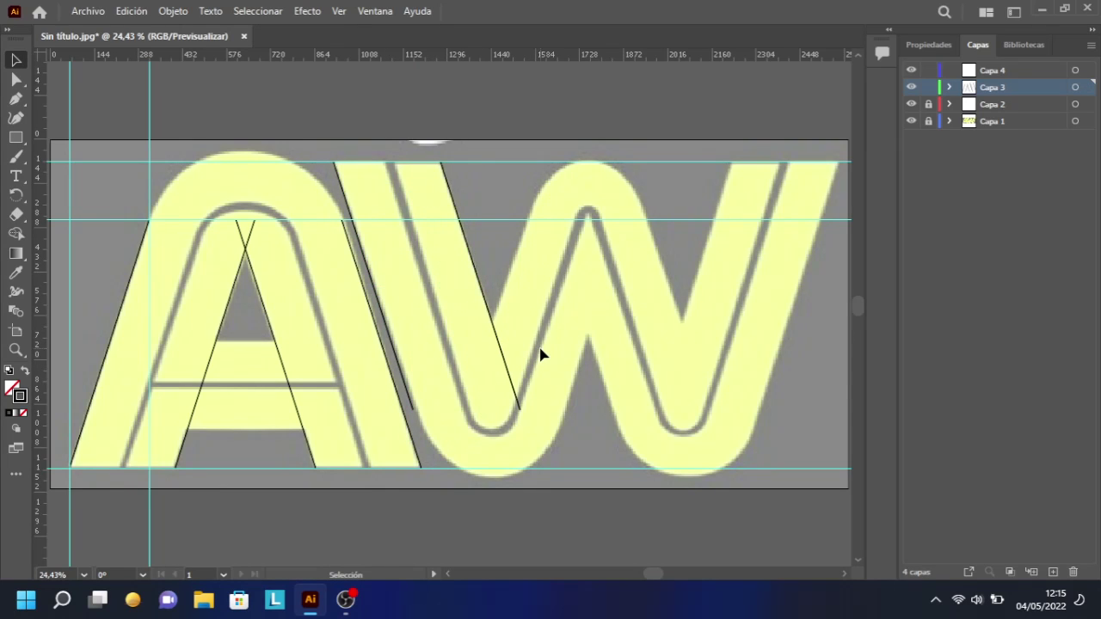
{"action": "left_click", "coordinate": [131, 10]}
{"action": "left_click", "coordinate": [300, 172]}
{"action": "right_click", "coordinate": [507, 263]}
{"action": "left_click", "coordinate": [487, 376]}
{"action": "left_click_drag", "start_coordinate": [487, 376], "coordinate": [783, 348]}
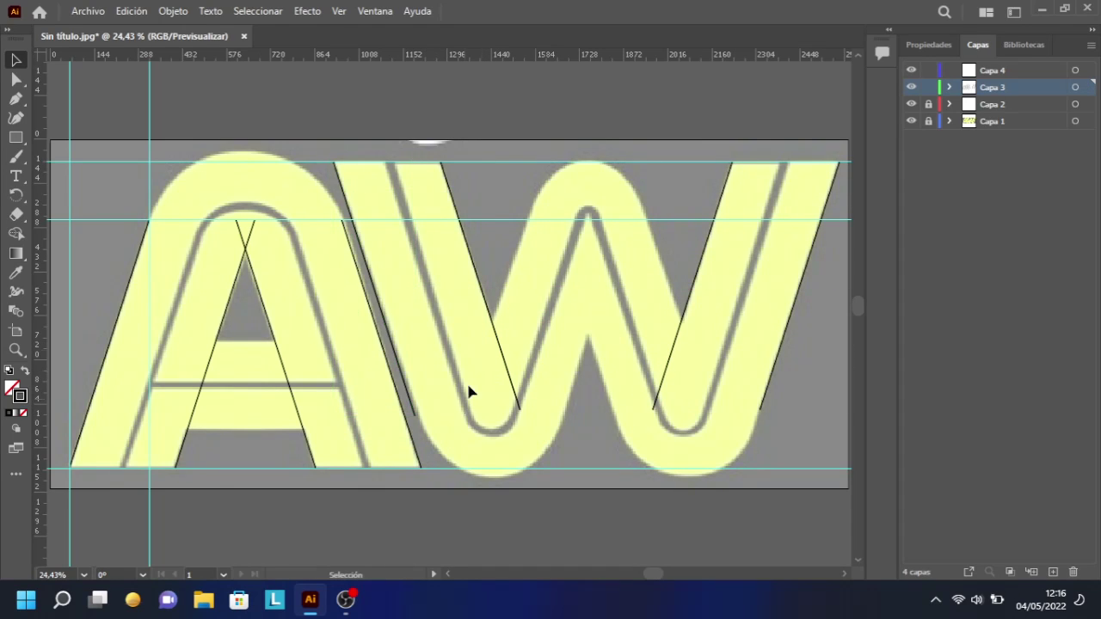
Place a shortened slanted line and its mirrored copy along the two sides of the W's lower central notch
{"action": "left_click_drag", "start_coordinate": [513, 382], "coordinate": [560, 378]}
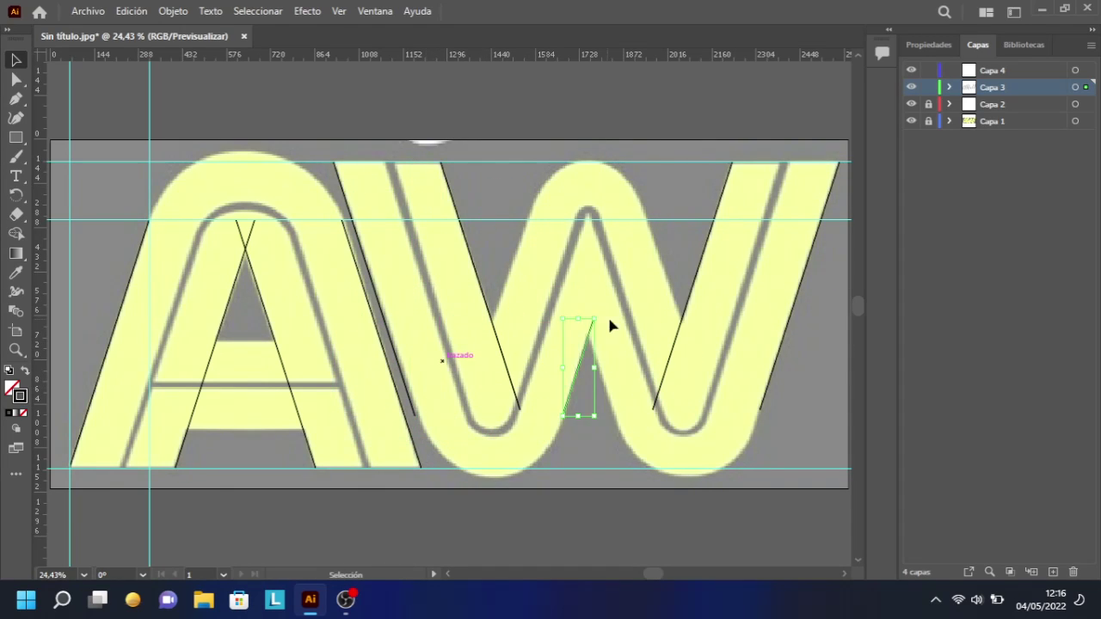
{"action": "right_click", "coordinate": [467, 335]}
{"action": "left_click", "coordinate": [456, 339]}
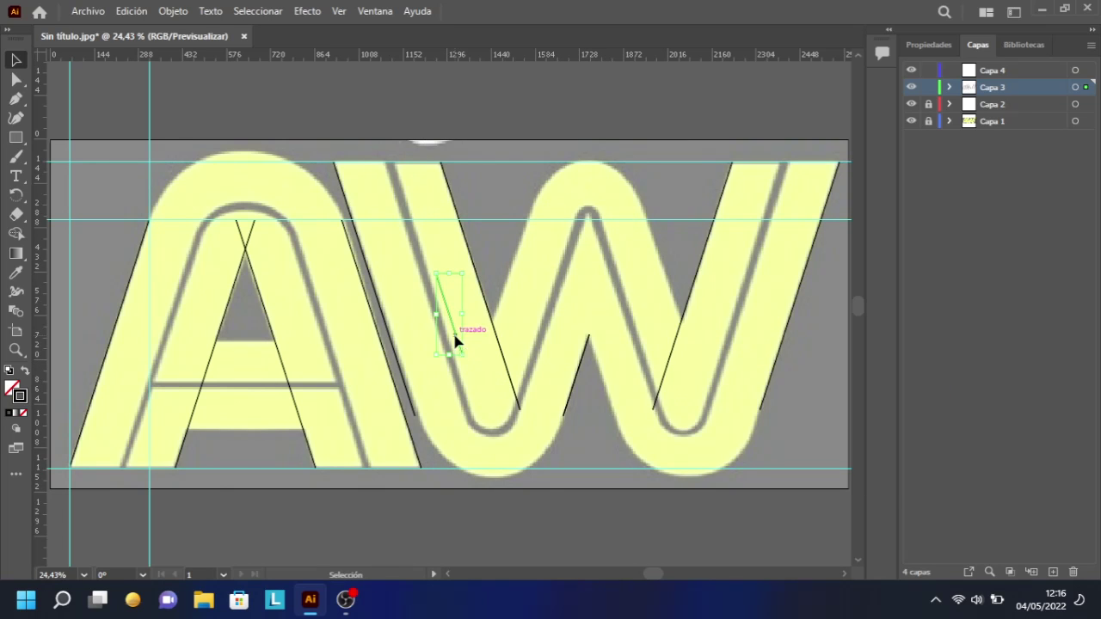
{"action": "scroll", "coordinate": [643, 369], "scroll_direction": "up", "scroll_amount": 5}
{"action": "key", "text": "a"}
{"action": "scroll", "coordinate": [558, 324], "scroll_direction": "down", "scroll_amount": 5}
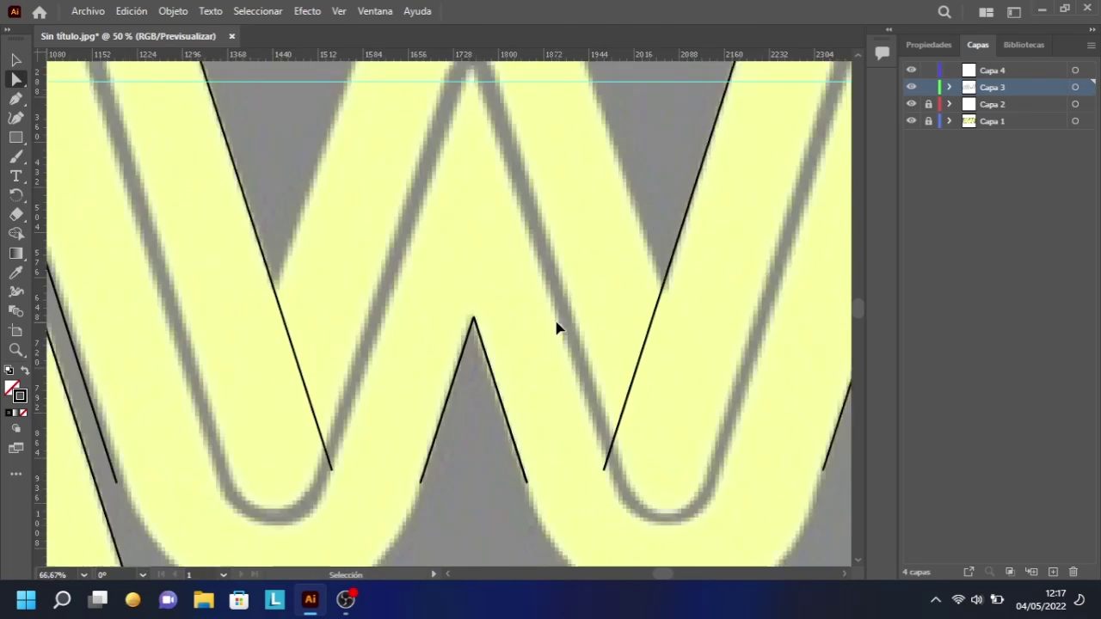
Extend the central notch's right line and the W's outer right line downward until they meet below the artboard
{"action": "scroll", "coordinate": [557, 327], "scroll_direction": "down", "scroll_amount": 2}
{"action": "left_click", "coordinate": [483, 297]}
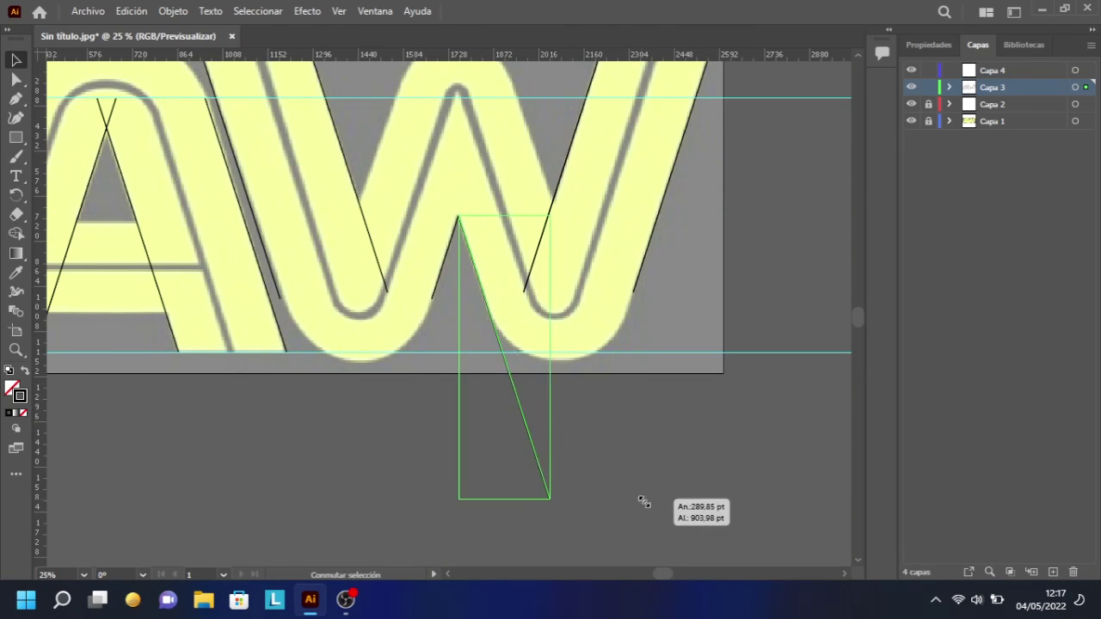
{"action": "left_click_drag", "start_coordinate": [643, 501], "coordinate": [558, 525]}
{"action": "scroll", "coordinate": [583, 461], "scroll_direction": "down", "scroll_amount": 2}
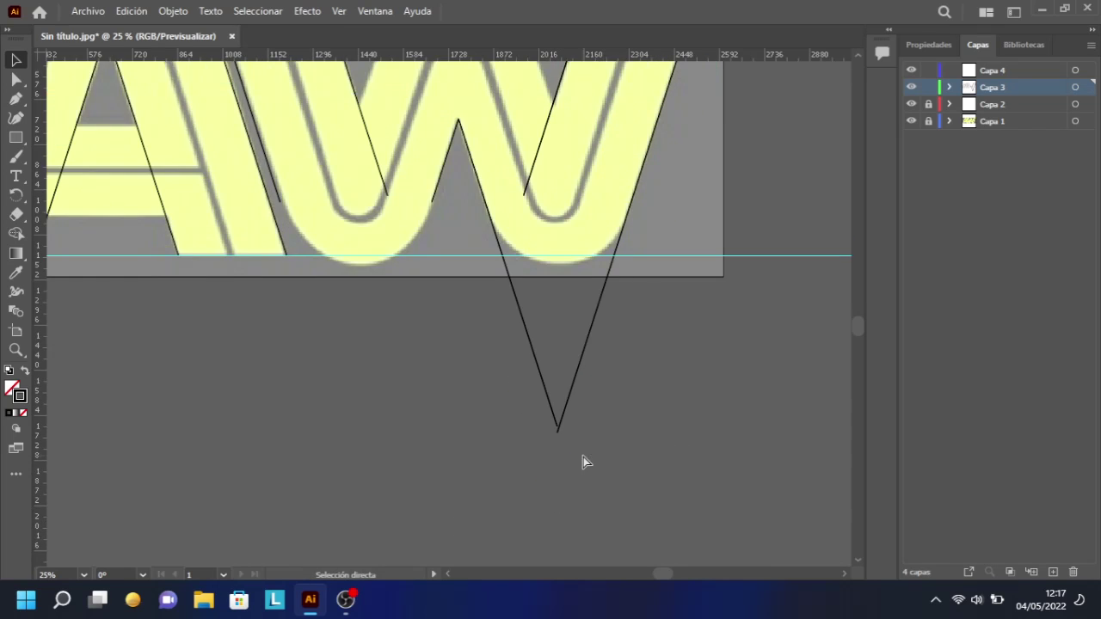
Lock Capa 3 and add vertical guides on Capa 2 through the W's two upper notches and its lower central notch
{"action": "key", "text": "ctrl+plus"}
{"action": "key", "text": "v"}
{"action": "left_click", "coordinate": [928, 104]}
{"action": "left_click", "coordinate": [928, 87]}
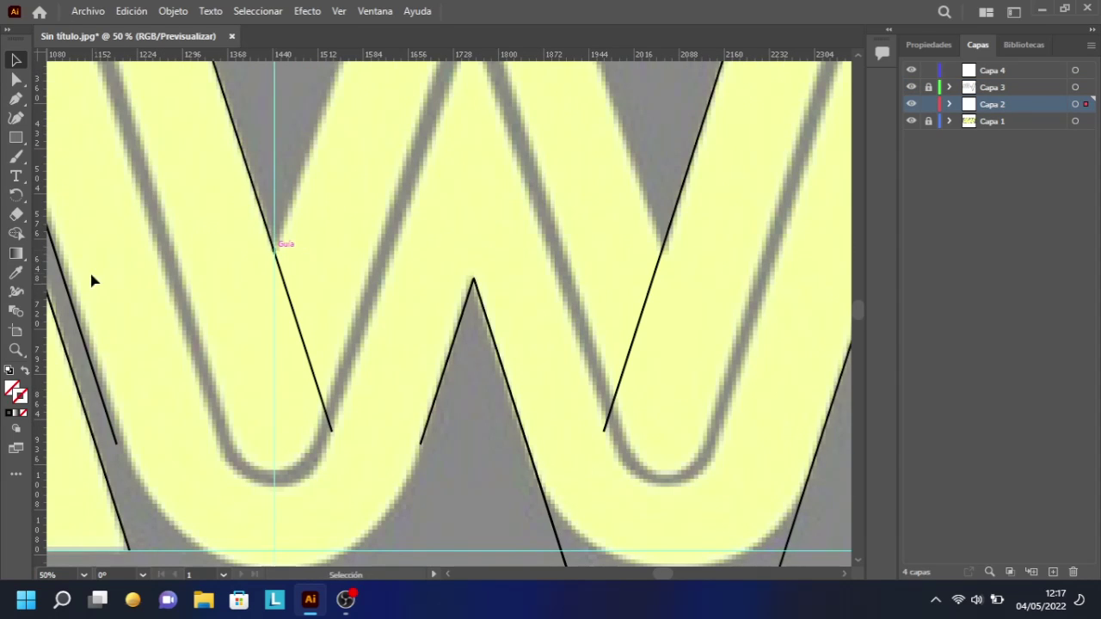
{"action": "scroll", "coordinate": [637, 333], "scroll_direction": "down", "scroll_amount": 9}
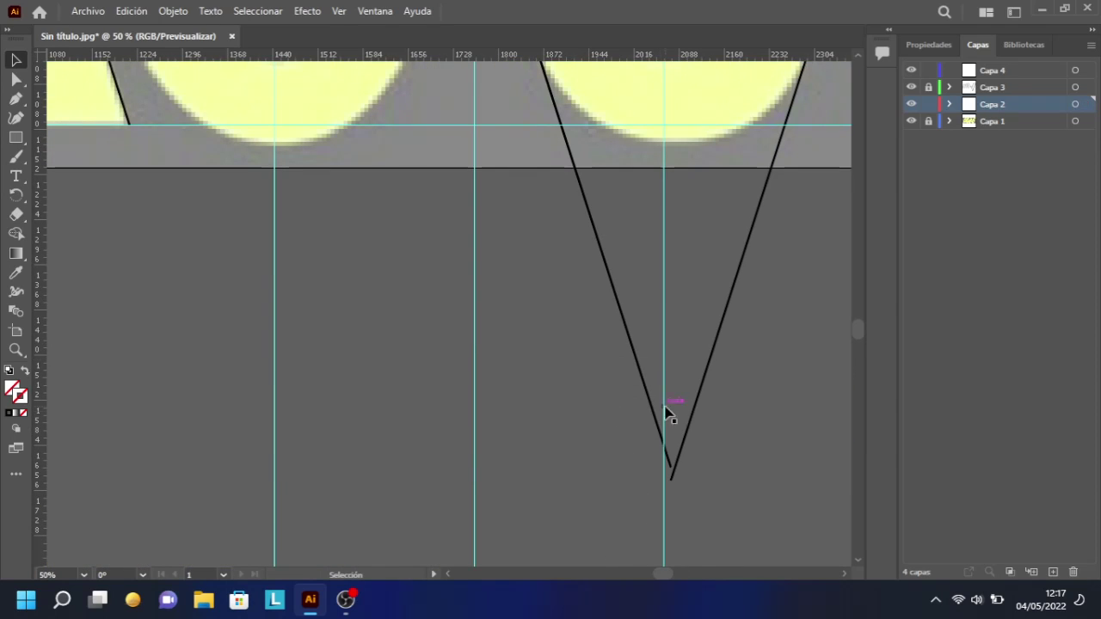
Adjust the two extended lines so their lower ends meet on the vertical guide below the W's right bowl
{"action": "key", "text": "ctrl+z"}
{"action": "key", "text": "ctrl+z"}
{"action": "left_click_drag", "start_coordinate": [668, 474], "coordinate": [660, 444]}
{"action": "left_click", "coordinate": [669, 480]}
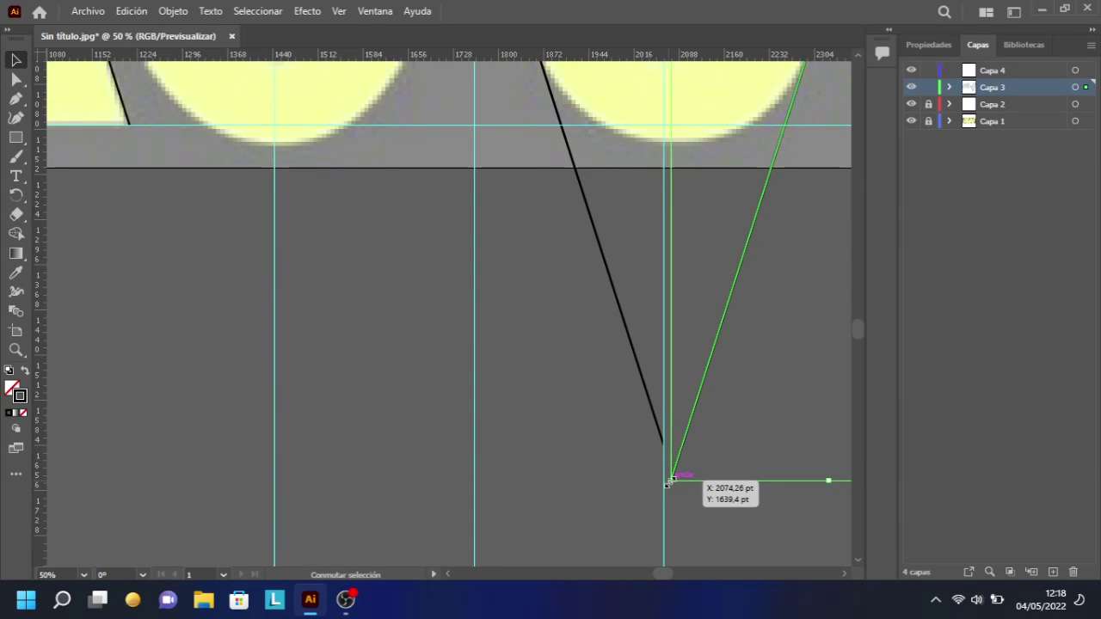
{"action": "scroll", "coordinate": [575, 401], "scroll_direction": "up", "scroll_amount": 5}
{"action": "left_click", "coordinate": [573, 384]}
{"action": "scroll", "coordinate": [585, 387], "scroll_direction": "down", "scroll_amount": 2}
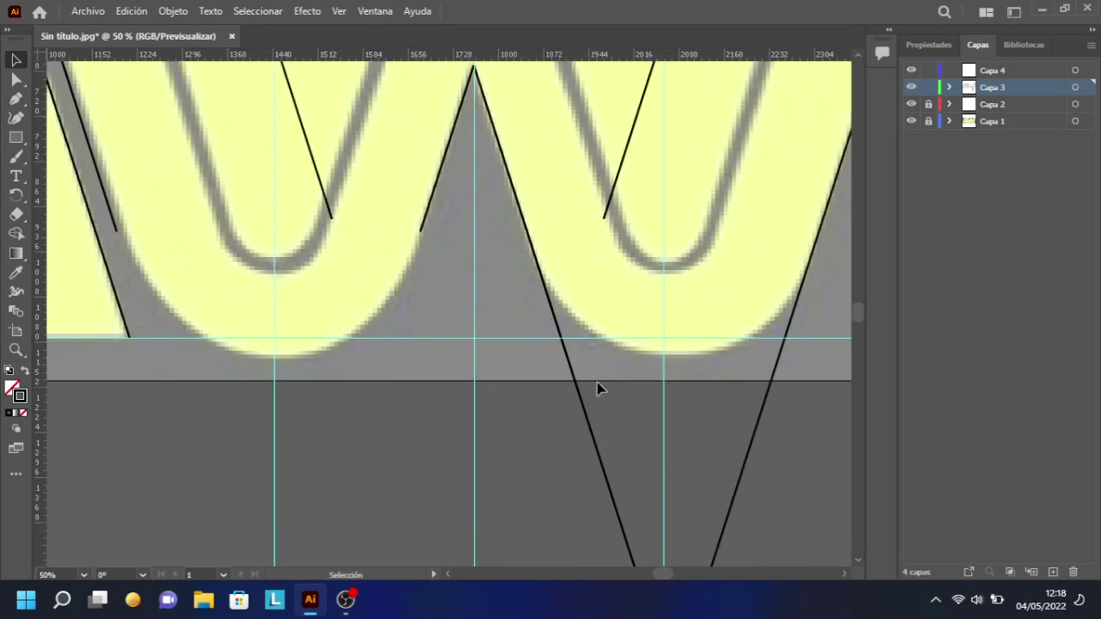
Shorten the right arm's inner line to the guide at the W's right upper notch and place a line on the notch's left side
{"action": "scroll", "coordinate": [615, 387], "scroll_direction": "up", "scroll_amount": 5}
{"action": "left_click", "coordinate": [602, 449]}
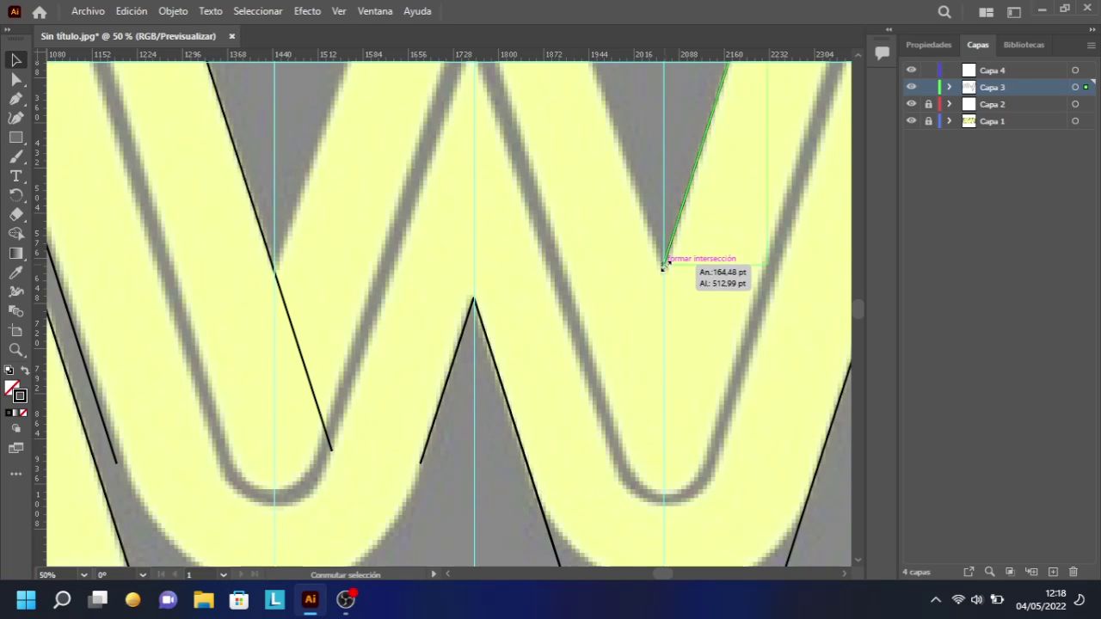
{"action": "scroll", "coordinate": [634, 324], "scroll_direction": "down", "scroll_amount": 3}
{"action": "left_click_drag", "start_coordinate": [663, 265], "coordinate": [640, 231]}
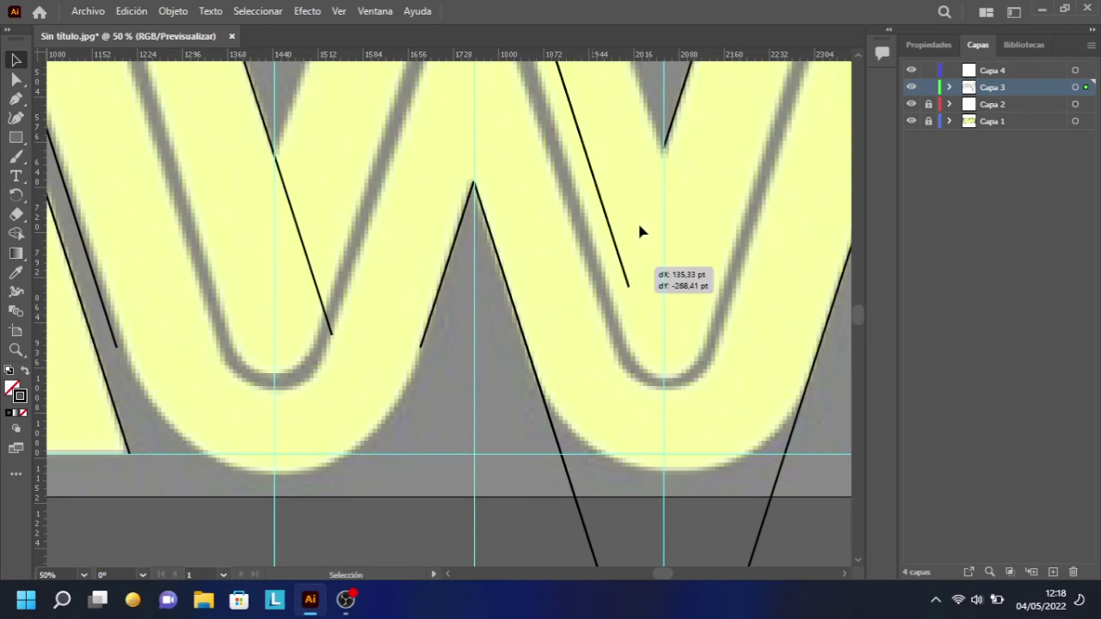
{"action": "scroll", "coordinate": [436, 303], "scroll_direction": "up", "scroll_amount": 5}
Place a mirrored line on the right side of the W's left upper notch and extend the two central lines upward until they meet
{"action": "left_click_drag", "start_coordinate": [371, 358], "coordinate": [455, 331]}
{"action": "right_click", "coordinate": [455, 197]}
{"action": "mouse_move", "coordinate": [551, 480]}
{"action": "key", "text": "Escape"}
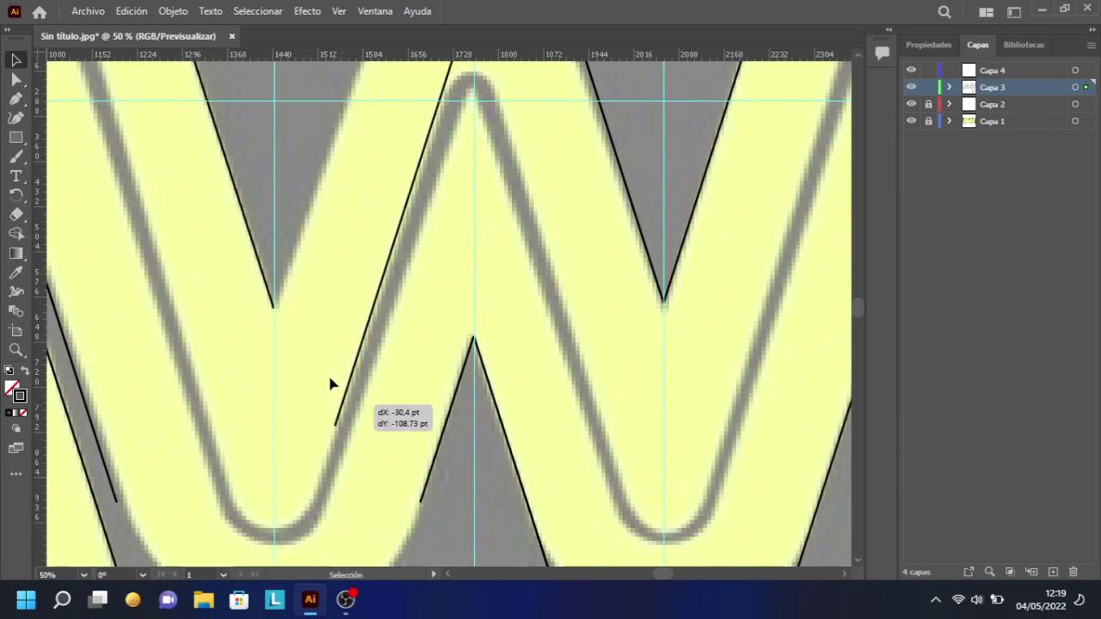
{"action": "scroll", "coordinate": [452, 287], "scroll_direction": "up", "scroll_amount": 4}
{"action": "left_click_drag", "start_coordinate": [569, 295], "coordinate": [745, 197]}
{"action": "double_click", "coordinate": [757, 234]}
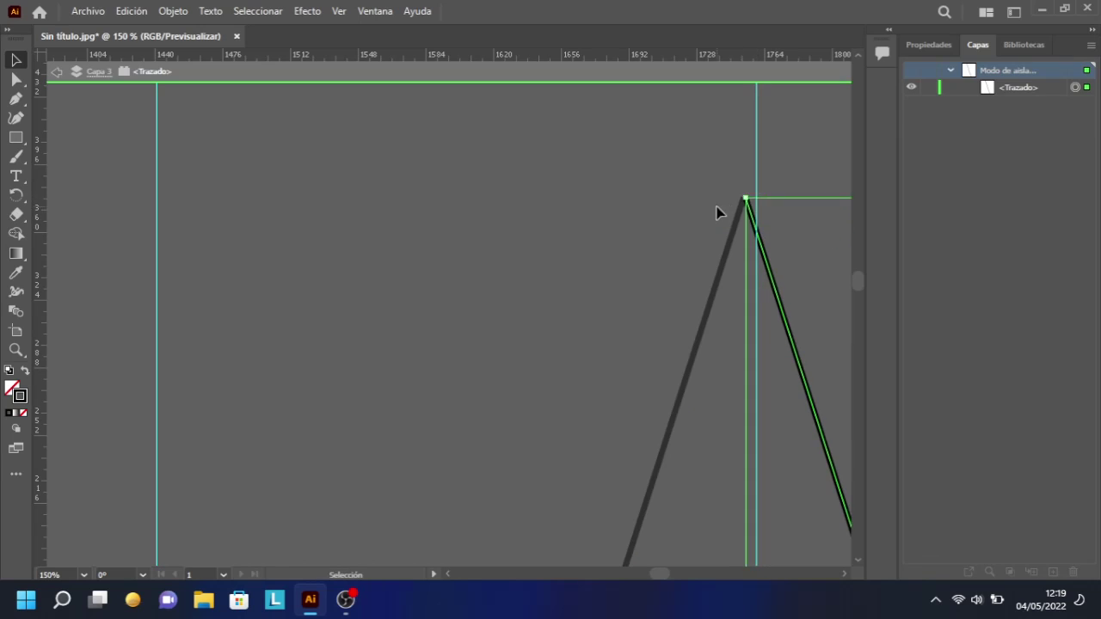
{"action": "double_click", "coordinate": [737, 221]}
{"action": "left_click", "coordinate": [749, 201]}
{"action": "left_click", "coordinate": [685, 209]}
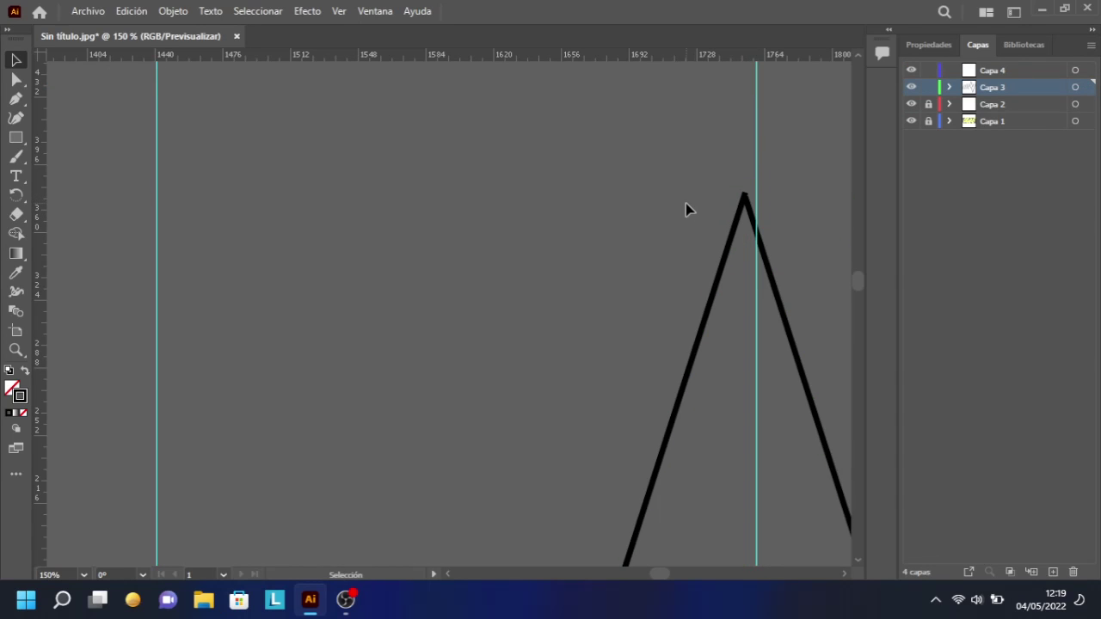
Move the left line's upper endpoint onto the right line's endpoint and join the two lines at the apex
{"action": "key", "text": "z"}
{"action": "scroll", "coordinate": [749, 196], "scroll_direction": "up", "scroll_amount": 3}
{"action": "key", "text": "a"}
{"action": "left_click", "coordinate": [746, 196]}
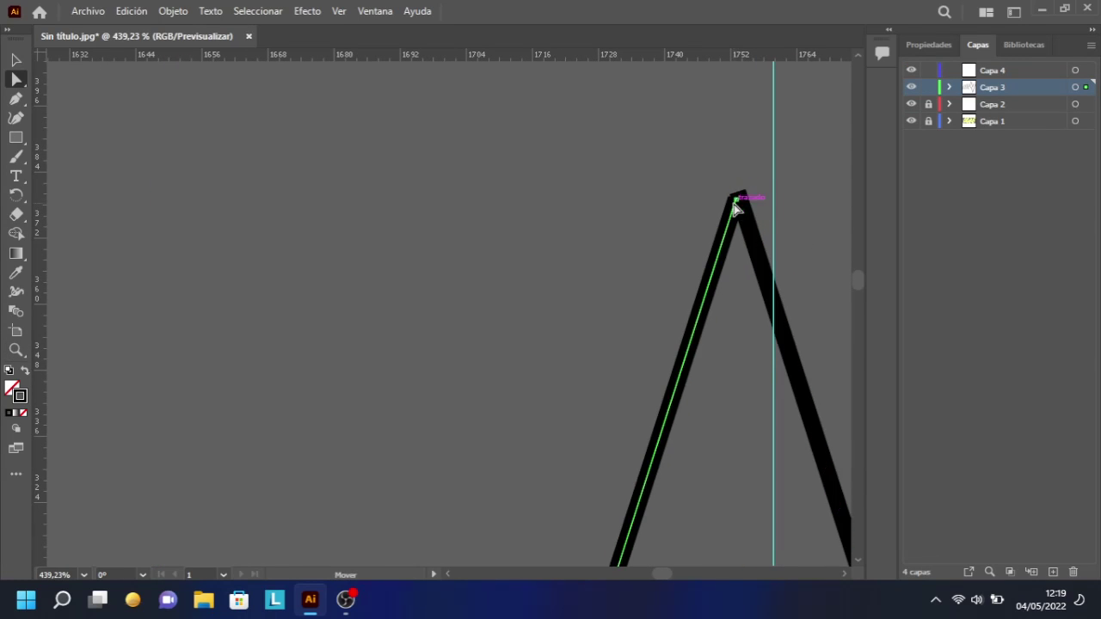
{"action": "left_click_drag", "start_coordinate": [738, 200], "coordinate": [741, 204]}
{"action": "scroll", "coordinate": [631, 266], "scroll_direction": "down", "scroll_amount": 8}
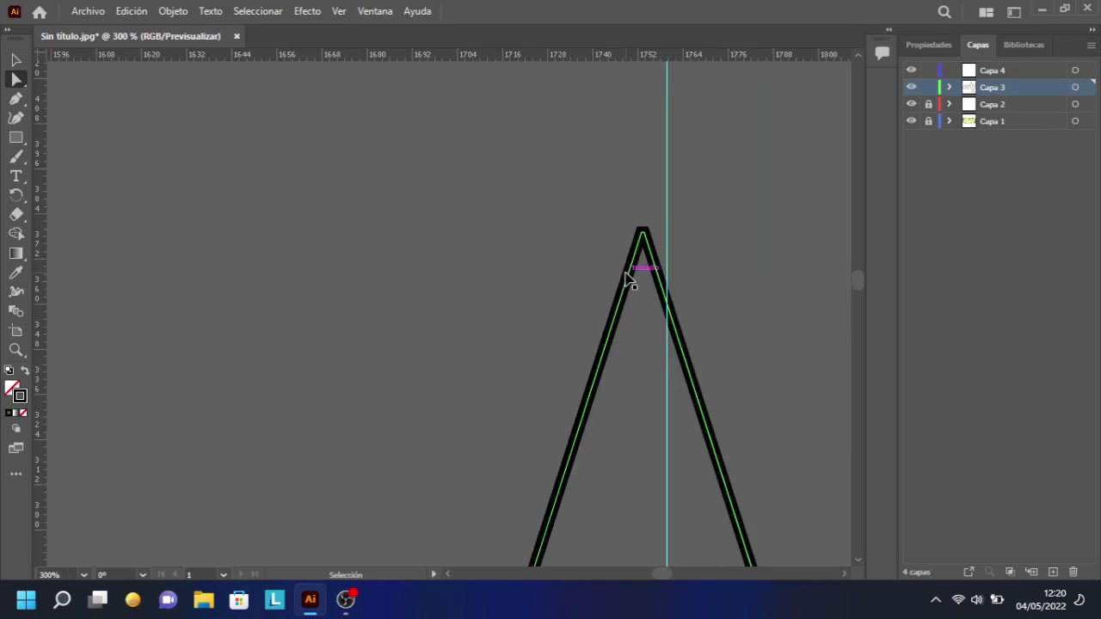
{"action": "scroll", "coordinate": [460, 246], "scroll_direction": "up", "scroll_amount": 8}
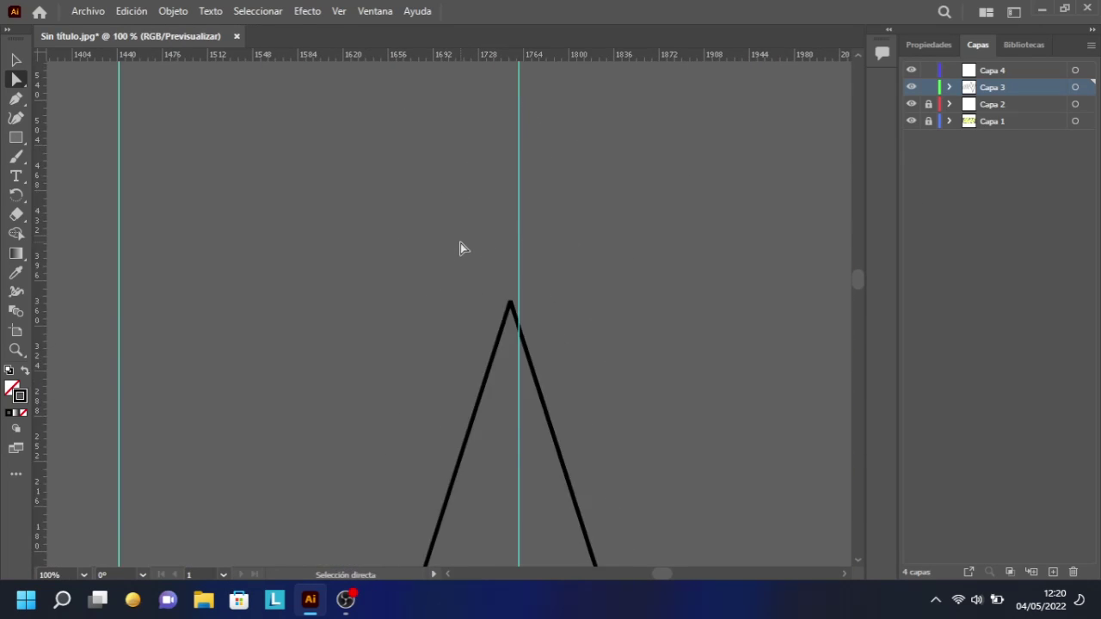
Try rounding the apex of the joined lines to follow the W's central arch
{"action": "left_click", "coordinate": [701, 320]}
{"action": "left_click", "coordinate": [358, 10]}
{"action": "key", "text": "Escape"}
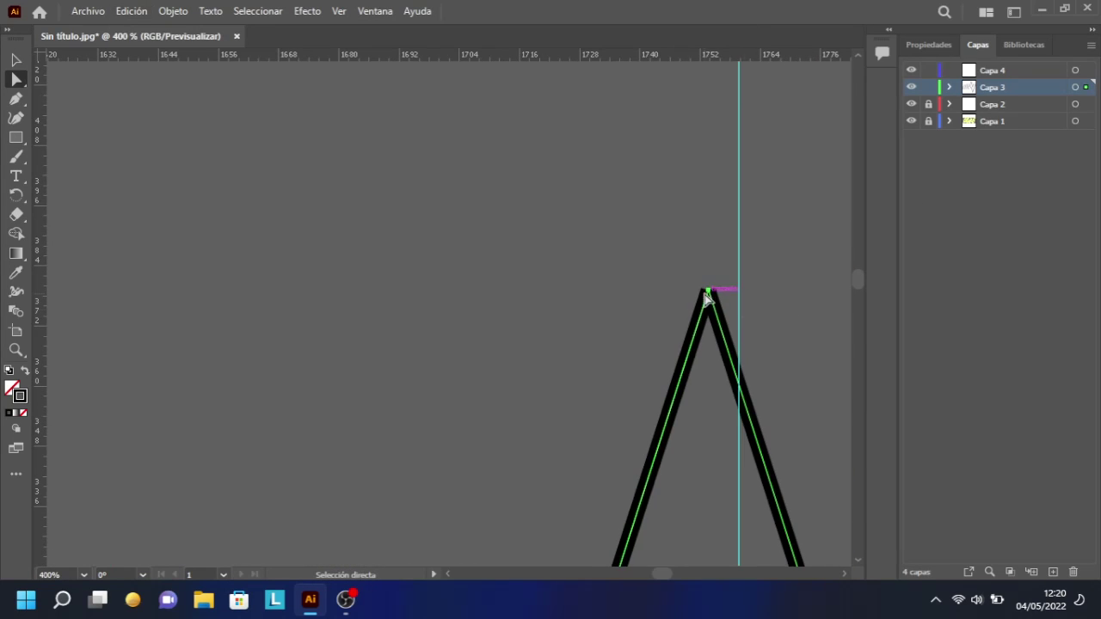
{"action": "left_click_drag", "start_coordinate": [707, 292], "coordinate": [703, 577]}
{"action": "scroll", "coordinate": [470, 128], "scroll_direction": "down", "scroll_amount": 5}
{"action": "scroll", "coordinate": [450, 351], "scroll_direction": "down", "scroll_amount": 5}
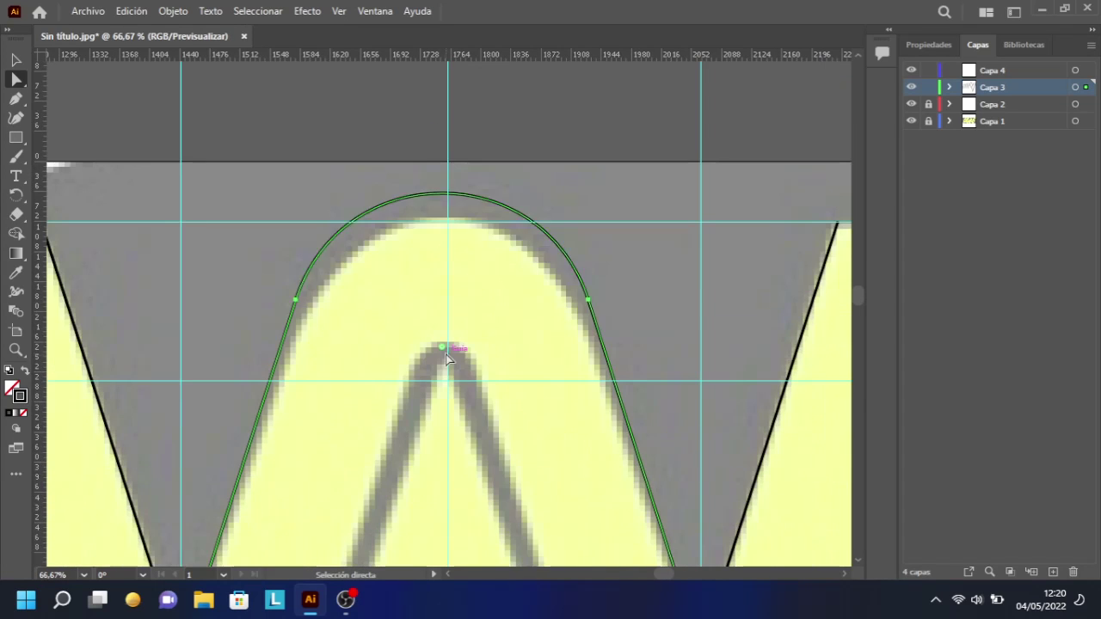
{"action": "scroll", "coordinate": [486, 342], "scroll_direction": "up", "scroll_amount": 5}
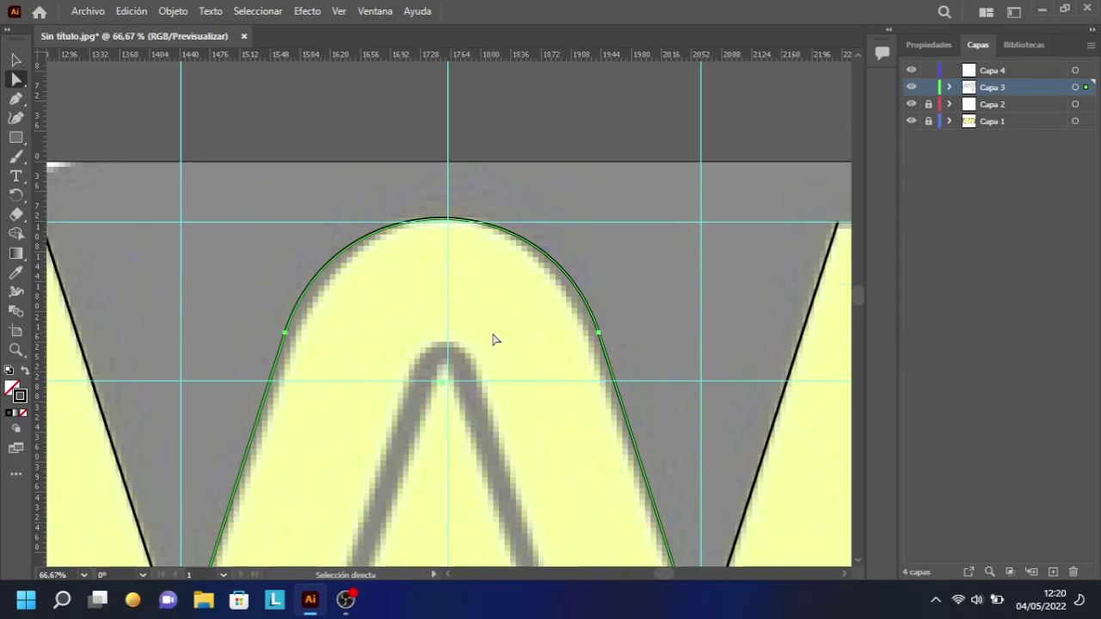
Move the apex of the joined lines onto the vertical guide through the W's center
{"action": "scroll", "coordinate": [502, 329], "scroll_direction": "up", "scroll_amount": 7}
{"action": "left_click_drag", "start_coordinate": [442, 143], "coordinate": [457, 172]}
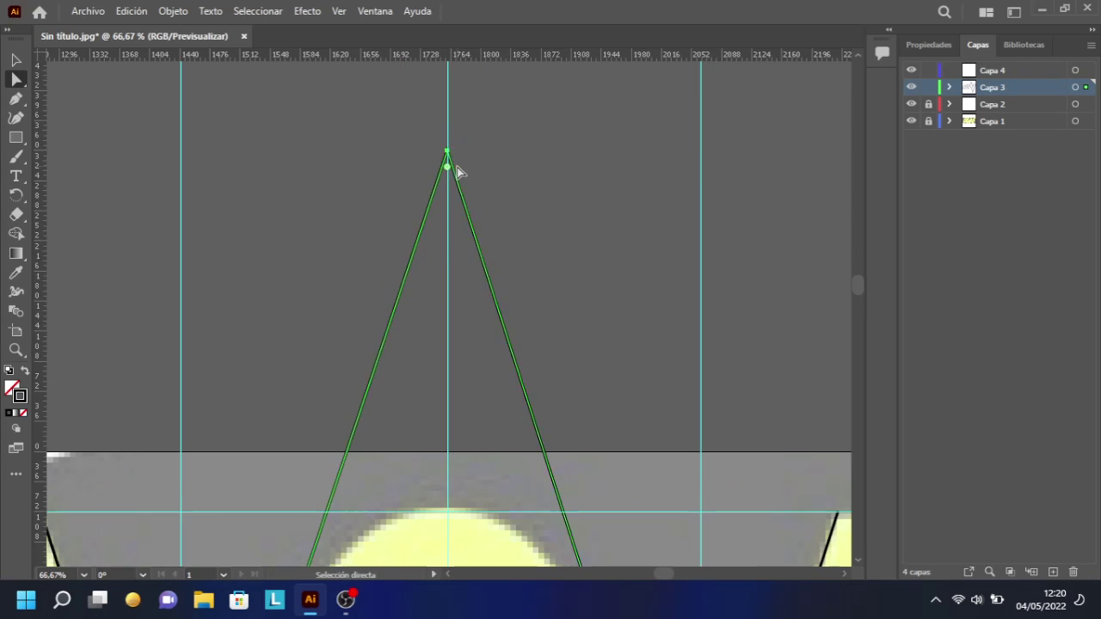
Extend the two lines flanking the W's left lower lobe downward until they meet and join them
{"action": "key", "text": "ctrl+minus"}
{"action": "key", "text": "ctrl+minus"}
{"action": "scroll", "coordinate": [479, 344], "scroll_direction": "down", "scroll_amount": 10}
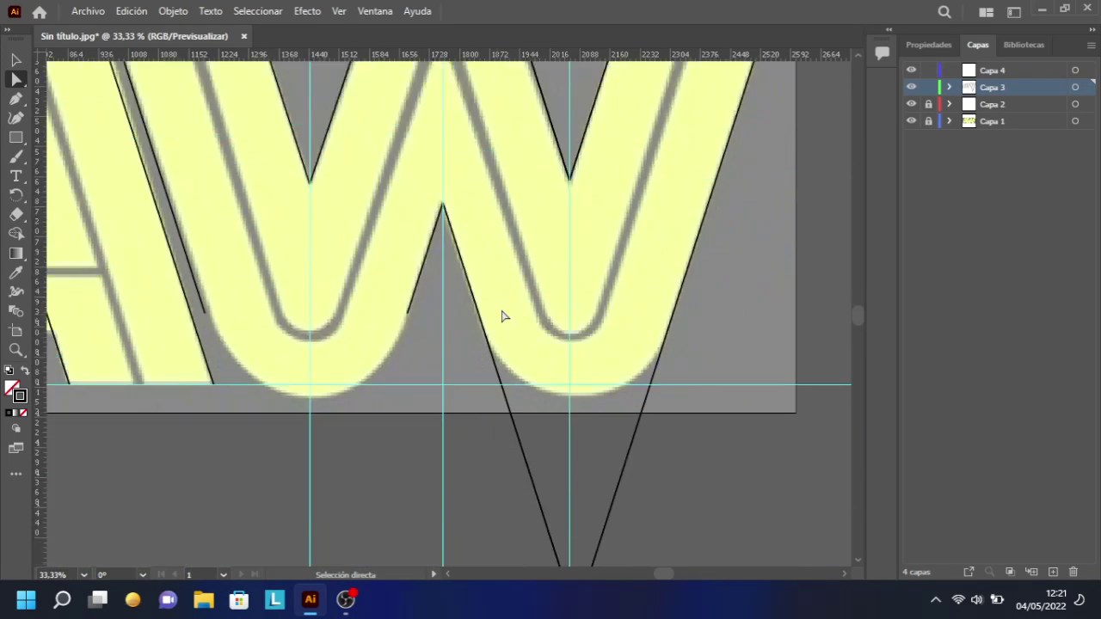
{"action": "key", "text": "v"}
{"action": "mouse_move", "coordinate": [201, 233]}
{"action": "left_mouse_down"}
{"action": "mouse_move", "coordinate": [256, 391]}
{"action": "mouse_move", "coordinate": [310, 485]}
{"action": "mouse_move", "coordinate": [332, 349]}
{"action": "mouse_move", "coordinate": [308, 430]}
{"action": "left_mouse_up"}
{"action": "scroll", "coordinate": [536, 376], "scroll_direction": "up", "scroll_amount": 1}
{"action": "scroll", "coordinate": [473, 258], "scroll_direction": "down", "scroll_amount": 2}
{"action": "left_click", "coordinate": [406, 123]}
{"action": "scroll", "coordinate": [332, 350], "scroll_direction": "up", "scroll_amount": 2}
{"action": "scroll", "coordinate": [332, 349], "scroll_direction": "down", "scroll_amount": 2}
{"action": "key", "text": "z"}
{"action": "left_click_drag", "start_coordinate": [326, 445], "coordinate": [369, 445]}
Round the joined corner so the path follows the W's left lower lobe
{"action": "key", "text": "a"}
{"action": "left_click_drag", "start_coordinate": [337, 442], "coordinate": [315, 373]}
{"action": "mouse_move", "coordinate": [284, 338]}
{"action": "left_mouse_down"}
{"action": "mouse_move", "coordinate": [361, 397]}
{"action": "mouse_move", "coordinate": [357, 410]}
{"action": "mouse_move", "coordinate": [335, 195]}
{"action": "mouse_move", "coordinate": [277, 415]}
{"action": "mouse_move", "coordinate": [462, 94]}
{"action": "mouse_move", "coordinate": [445, 281]}
{"action": "mouse_move", "coordinate": [425, 322]}
{"action": "left_mouse_up"}
{"action": "scroll", "coordinate": [334, 195], "scroll_direction": "down", "scroll_amount": 5}
{"action": "scroll", "coordinate": [444, 280], "scroll_direction": "up", "scroll_amount": 3}
{"action": "scroll", "coordinate": [577, 408], "scroll_direction": "down", "scroll_amount": 2}
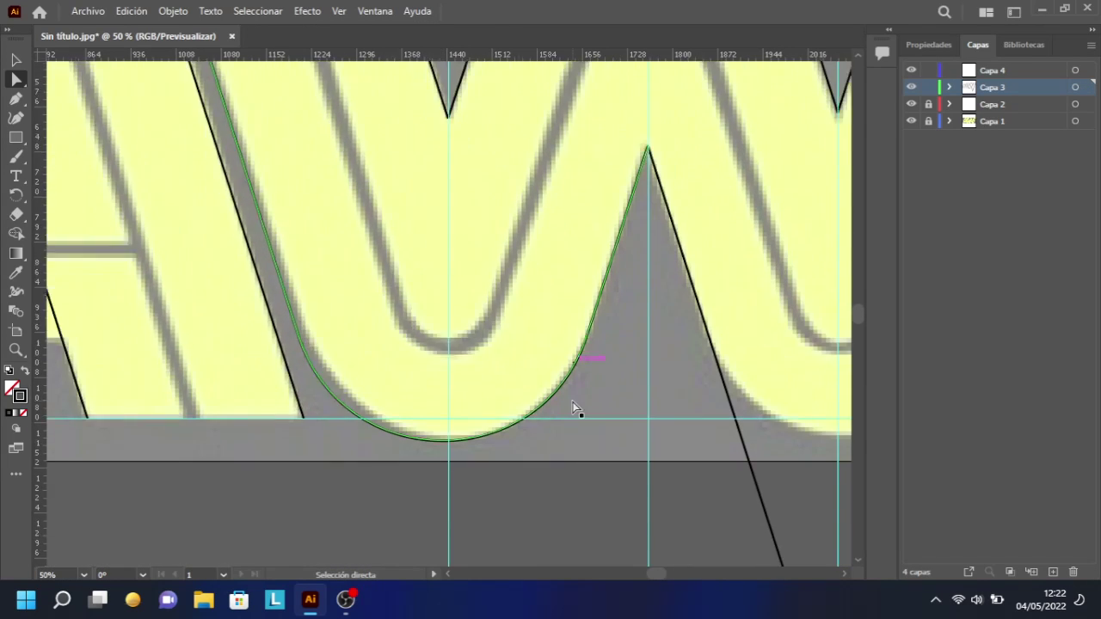
Join the two lines of the W's right lower lobe at their bottom ends and round the corner to follow the lobe
{"action": "scroll", "coordinate": [613, 388], "scroll_direction": "up", "scroll_amount": 4}
{"action": "left_click_drag", "start_coordinate": [613, 388], "coordinate": [536, 372]}
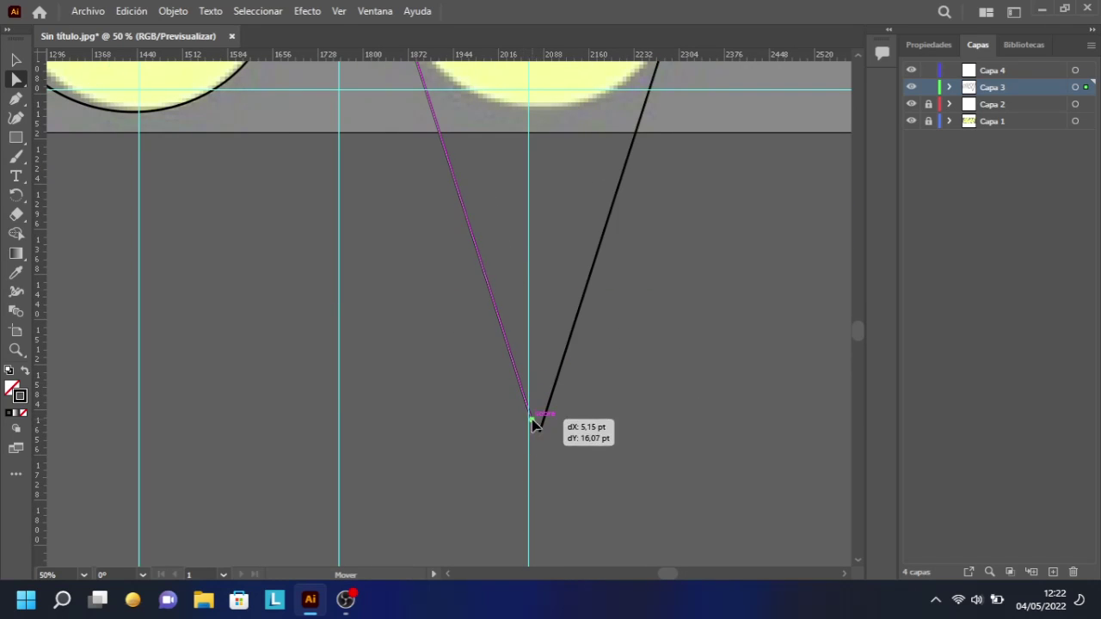
{"action": "mouse_move", "coordinate": [535, 423]}
{"action": "left_mouse_down"}
{"action": "mouse_move", "coordinate": [543, 448]}
{"action": "mouse_move", "coordinate": [545, 414]}
{"action": "left_mouse_up"}
{"action": "mouse_move", "coordinate": [534, 427]}
{"action": "left_mouse_down"}
{"action": "mouse_move", "coordinate": [539, 445]}
{"action": "mouse_move", "coordinate": [538, 434]}
{"action": "left_mouse_up"}
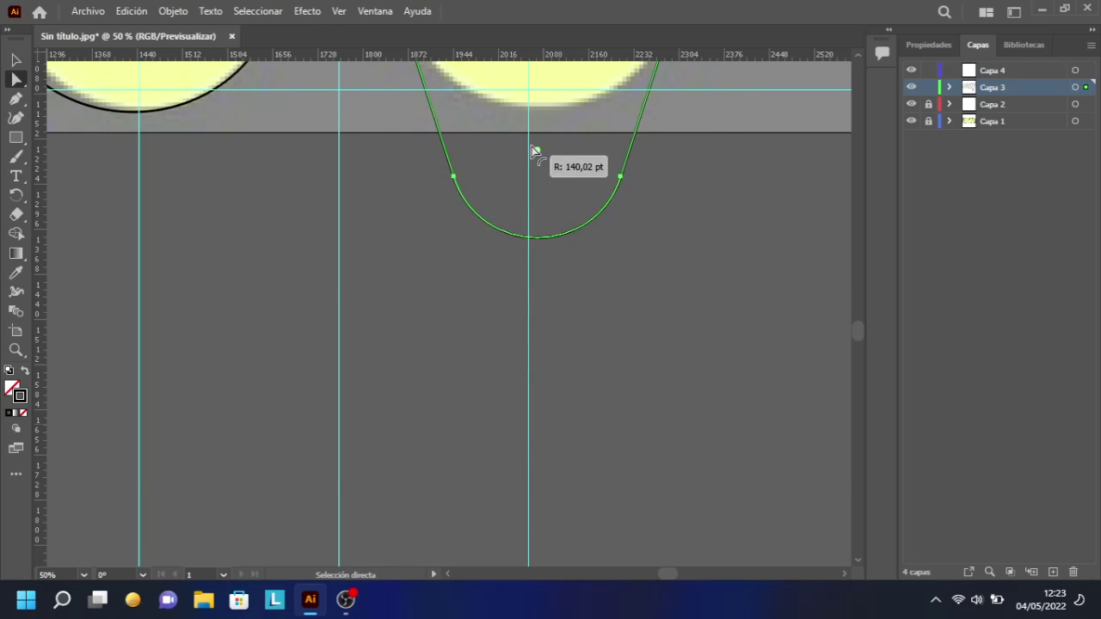
{"action": "scroll", "coordinate": [533, 151], "scroll_direction": "up", "scroll_amount": 5}
{"action": "key", "text": "ctrl+z"}
Place a horizontal guide on Capa 2 at the bottom of the W's lower lobes and return to Capa 3
{"action": "left_click", "coordinate": [930, 104]}
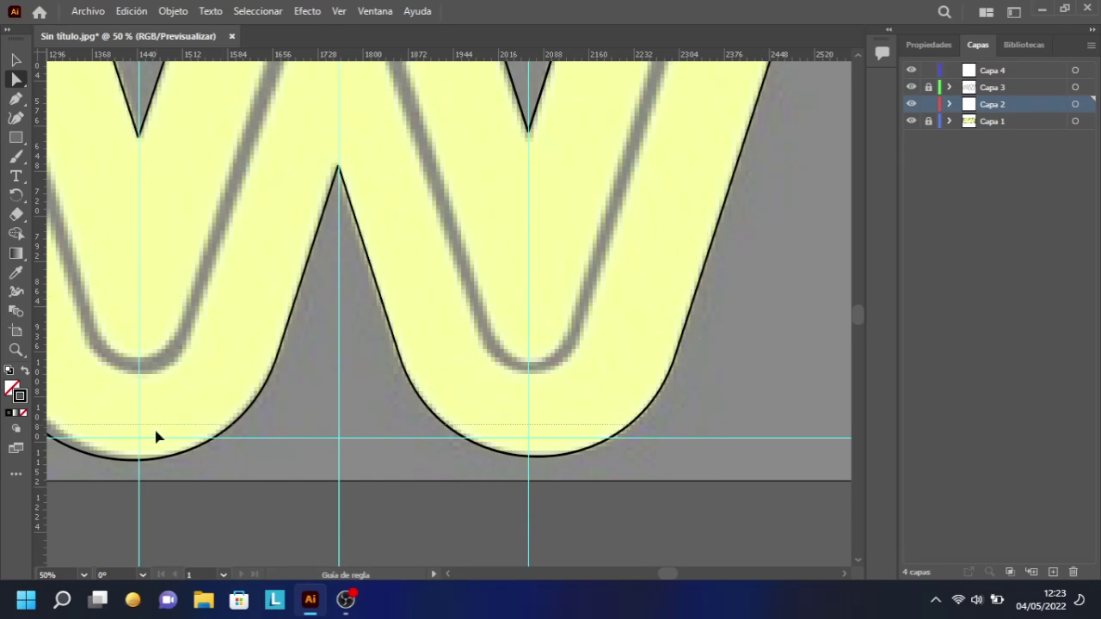
{"action": "left_click", "coordinate": [979, 88]}
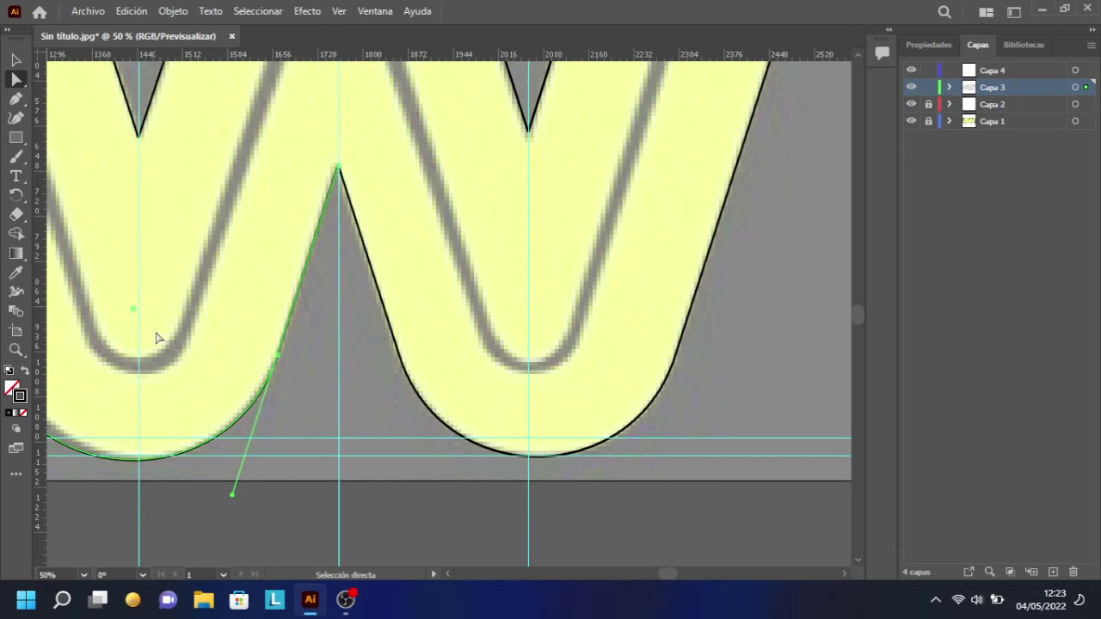
{"action": "left_click", "coordinate": [533, 456]}
{"action": "scroll", "coordinate": [490, 497], "scroll_direction": "down", "scroll_amount": 3}
Close the tops of the W's two outer arms with straight lines along the upper guide and join the outline segments
{"action": "scroll", "coordinate": [437, 255], "scroll_direction": "up", "scroll_amount": 4}
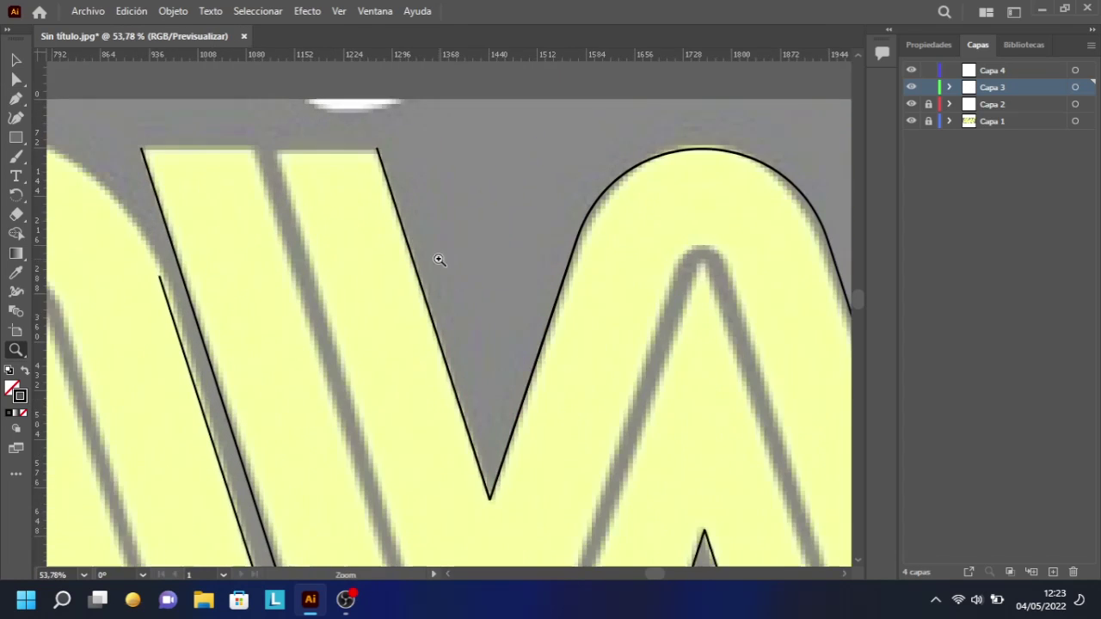
{"action": "key", "text": "p"}
{"action": "left_click_drag", "start_coordinate": [653, 573], "coordinate": [677, 573]}
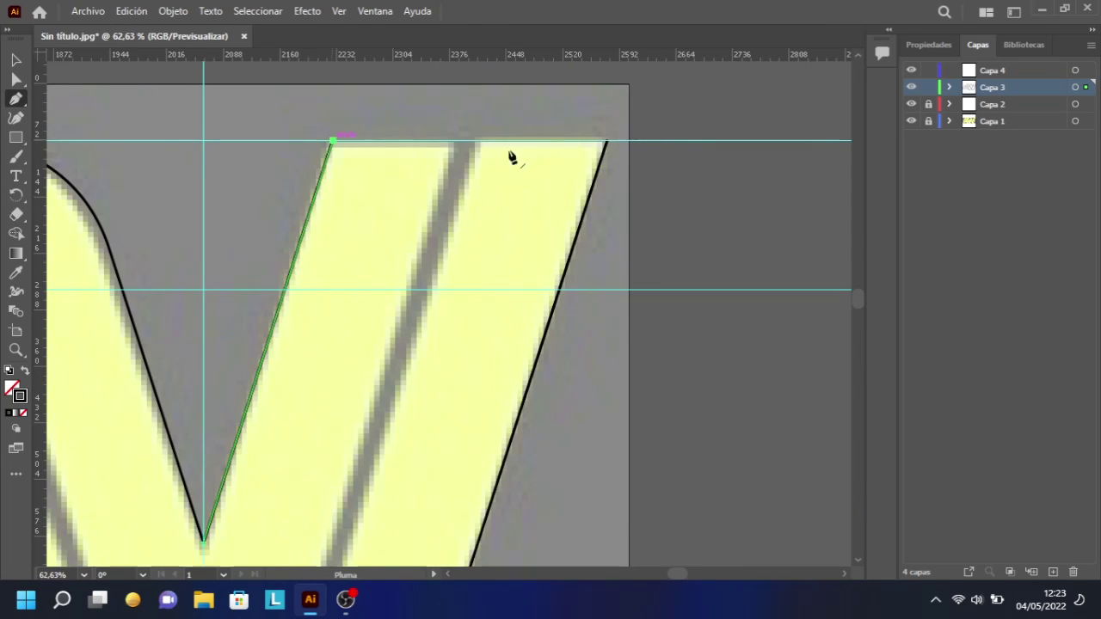
{"action": "right_click", "coordinate": [216, 238]}
{"action": "key", "text": "Escape"}
{"action": "scroll", "coordinate": [668, 579], "scroll_direction": "down", "scroll_amount": 3}
{"action": "key", "text": "z"}
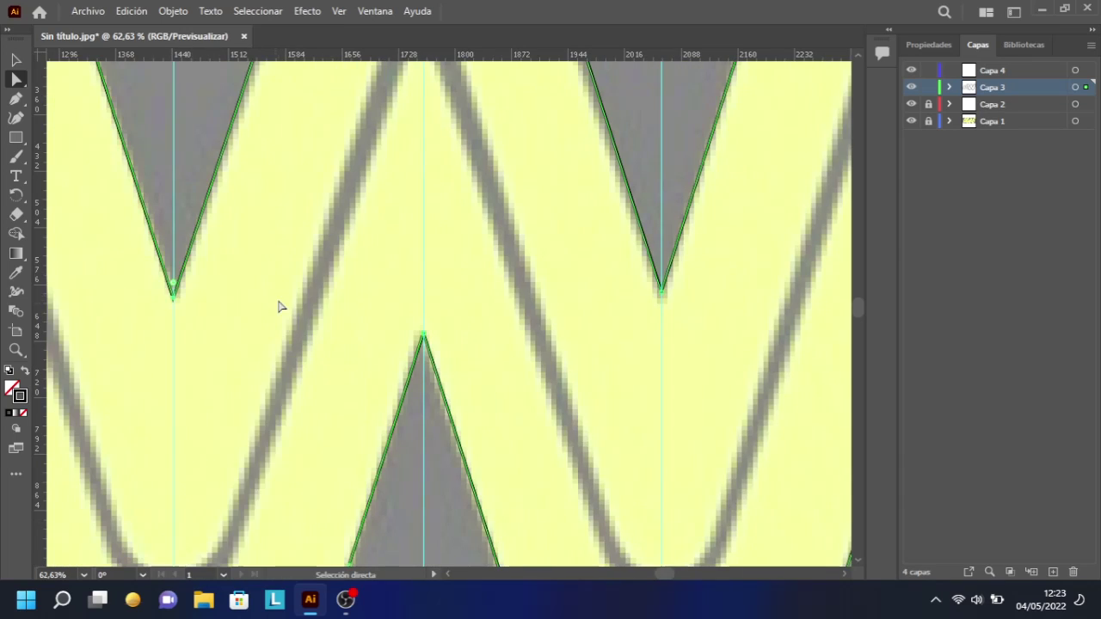
Extend the A's two outer lines upward to a joined apex and round it to follow the A's outer arch
{"action": "left_click_drag", "start_coordinate": [282, 307], "coordinate": [413, 387]}
{"action": "scroll", "coordinate": [414, 387], "scroll_direction": "down", "scroll_amount": 8}
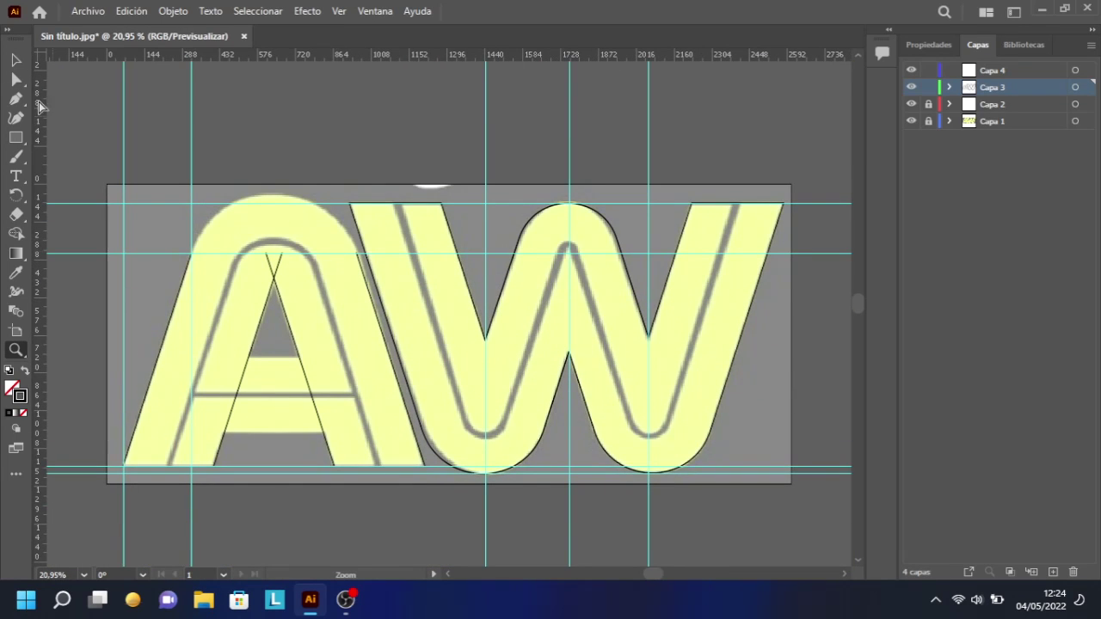
{"action": "left_click_drag", "start_coordinate": [196, 254], "coordinate": [254, 250]}
{"action": "left_click_drag", "start_coordinate": [336, 260], "coordinate": [388, 381]}
{"action": "scroll", "coordinate": [268, 150], "scroll_direction": "up", "scroll_amount": 6}
{"action": "key", "text": "a"}
{"action": "scroll", "coordinate": [450, 203], "scroll_direction": "down", "scroll_amount": 6}
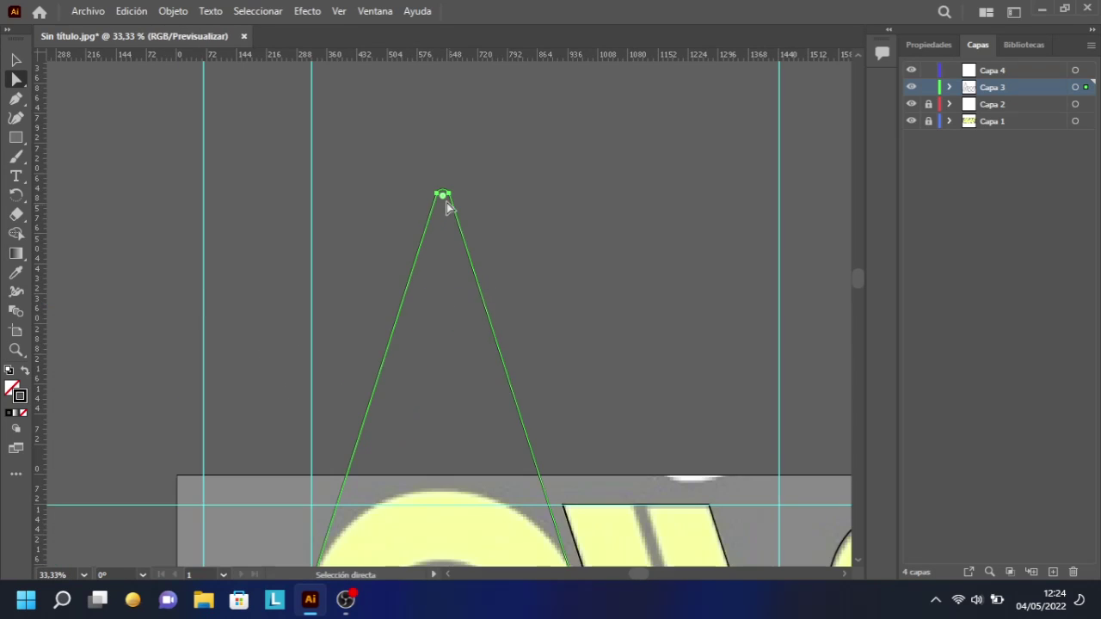
{"action": "scroll", "coordinate": [441, 217], "scroll_direction": "down", "scroll_amount": 3}
Shorten the A's two crossing inner lines so their upper ends meet at the apex of the inner triangle
{"action": "scroll", "coordinate": [458, 327], "scroll_direction": "up", "scroll_amount": 6}
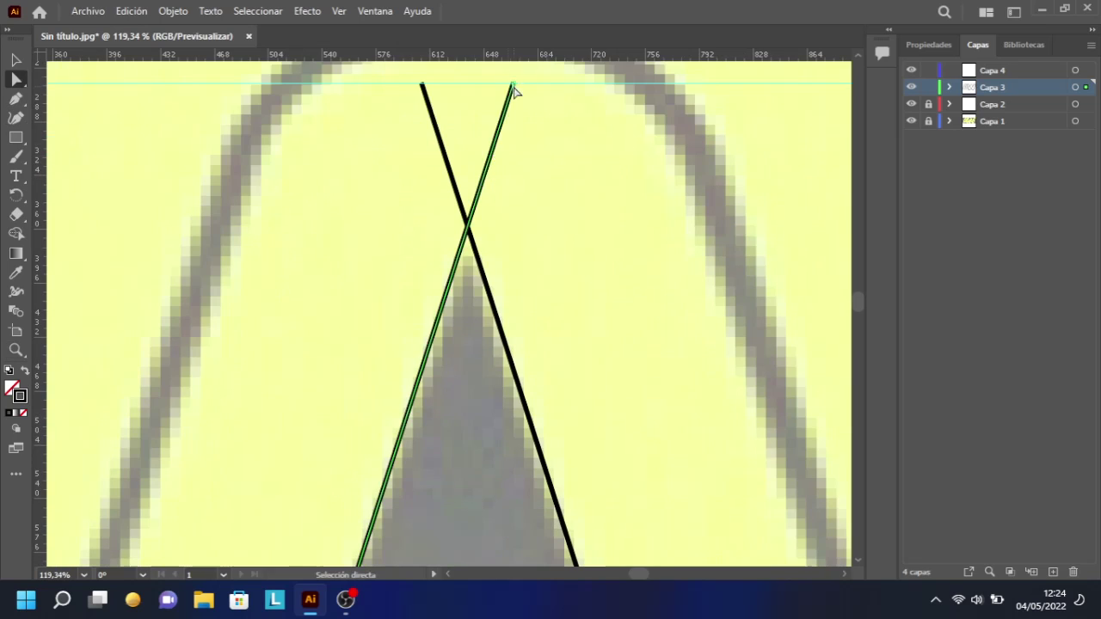
{"action": "left_click_drag", "start_coordinate": [513, 91], "coordinate": [453, 187]}
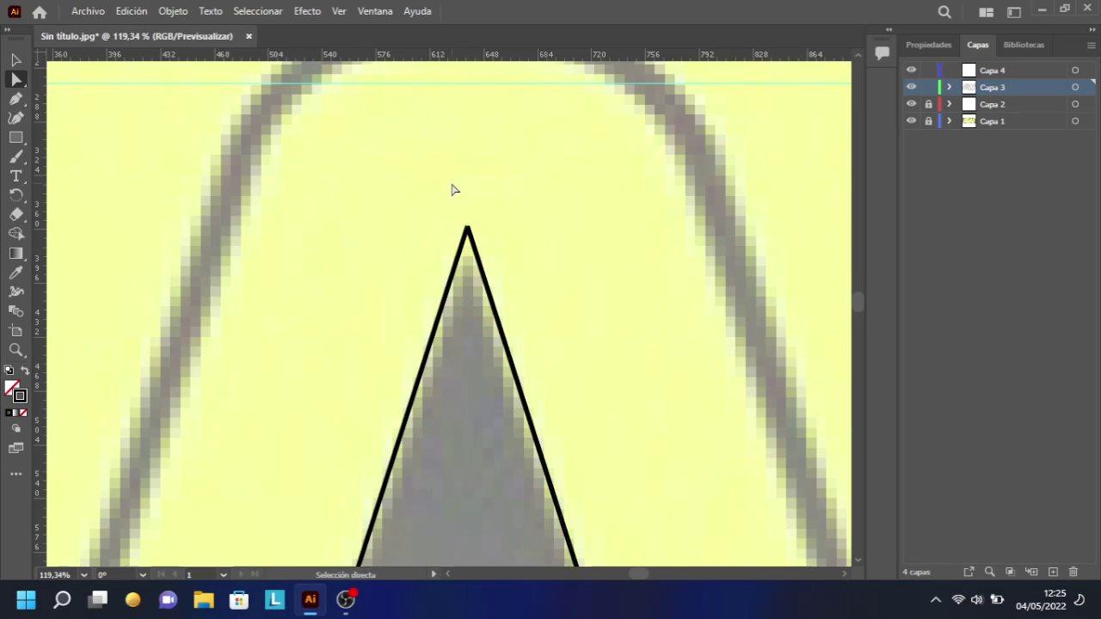
{"action": "scroll", "coordinate": [481, 207], "scroll_direction": "down", "scroll_amount": 4}
Place horizontal guides on Capa 2 along the crossbar's upper and lower edges in the A, lock it and activate Capa 3
{"action": "scroll", "coordinate": [491, 214], "scroll_direction": "down", "scroll_amount": 3}
{"action": "left_click", "coordinate": [928, 101]}
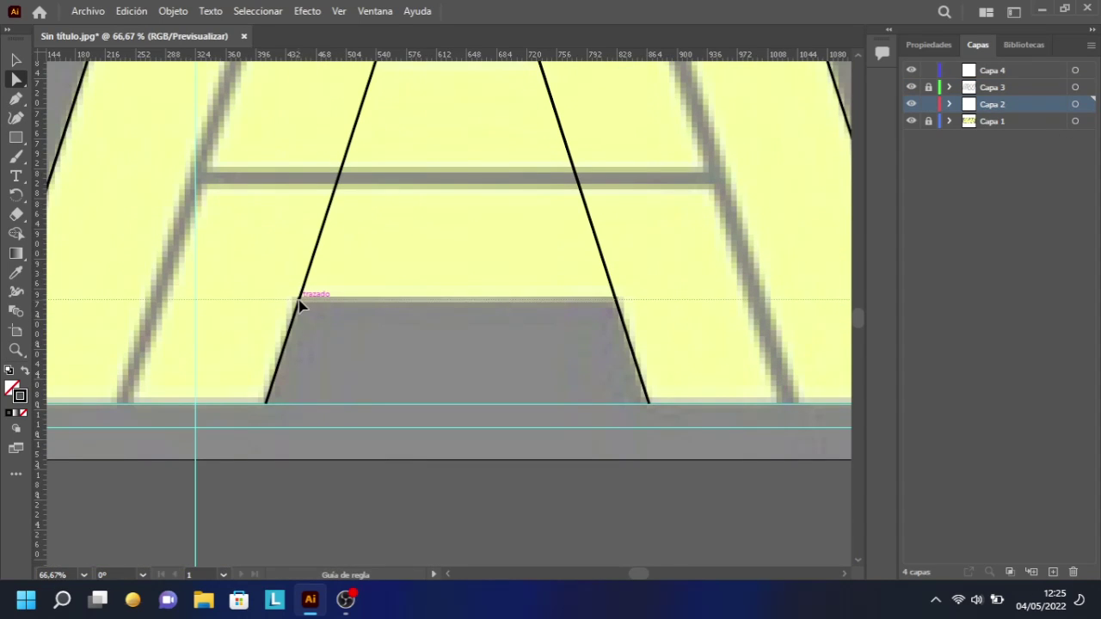
{"action": "left_click", "coordinate": [299, 301]}
{"action": "scroll", "coordinate": [373, 93], "scroll_direction": "up", "scroll_amount": 3}
{"action": "left_click", "coordinate": [928, 104]}
{"action": "left_click", "coordinate": [928, 87]}
{"action": "left_click", "coordinate": [998, 87]}
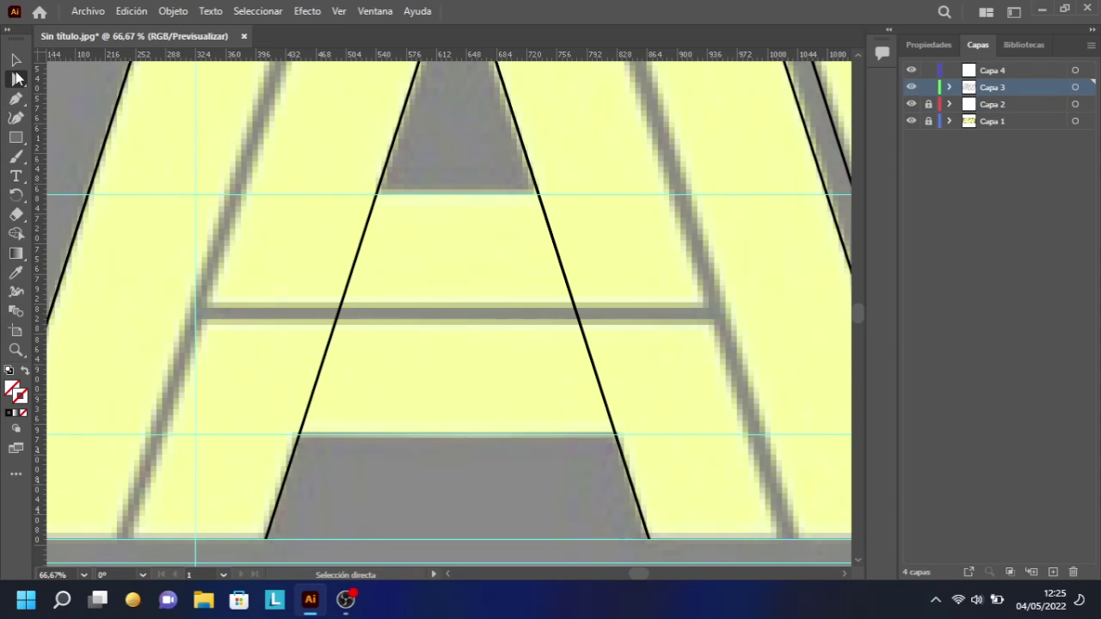
Cut the A's inner lines with the Scissors tool where they cross the two crossbar guides
{"action": "scroll", "coordinate": [378, 202], "scroll_direction": "up", "scroll_amount": 3}
{"action": "key", "text": "c"}
{"action": "scroll", "coordinate": [266, 319], "scroll_direction": "down", "scroll_amount": 5}
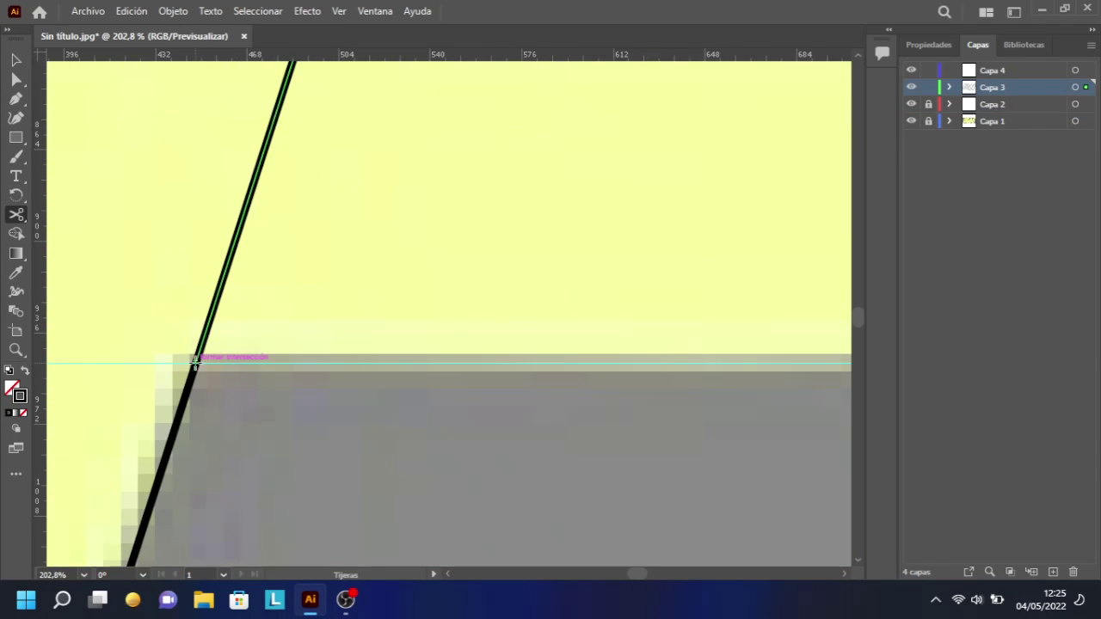
{"action": "scroll", "coordinate": [510, 363], "scroll_direction": "right", "scroll_amount": 4}
{"action": "left_click", "coordinate": [510, 362]}
{"action": "scroll", "coordinate": [275, 252], "scroll_direction": "up", "scroll_amount": 4}
Delete the cut line segments across the A's crossbar and close the inner triangle's base with a straight line
{"action": "left_click", "coordinate": [16, 97]}
{"action": "scroll", "coordinate": [430, 310], "scroll_direction": "down", "scroll_amount": 3}
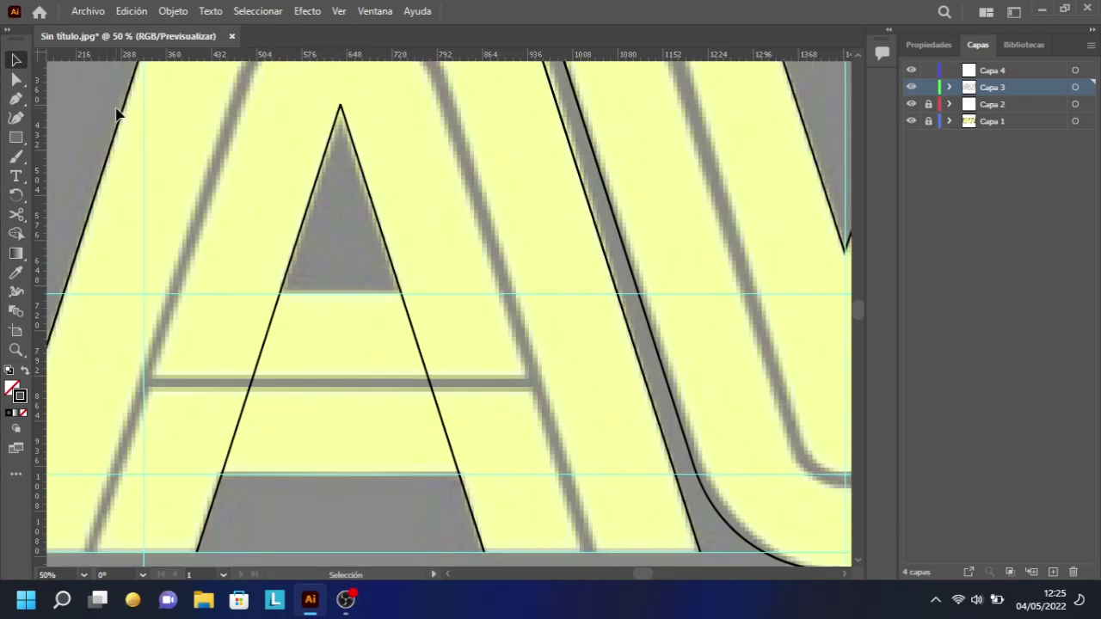
{"action": "left_click", "coordinate": [132, 11]}
{"action": "key", "text": "Escape"}
{"action": "scroll", "coordinate": [341, 260], "scroll_direction": "up", "scroll_amount": 3}
{"action": "left_click", "coordinate": [533, 247]}
{"action": "key", "text": "v"}
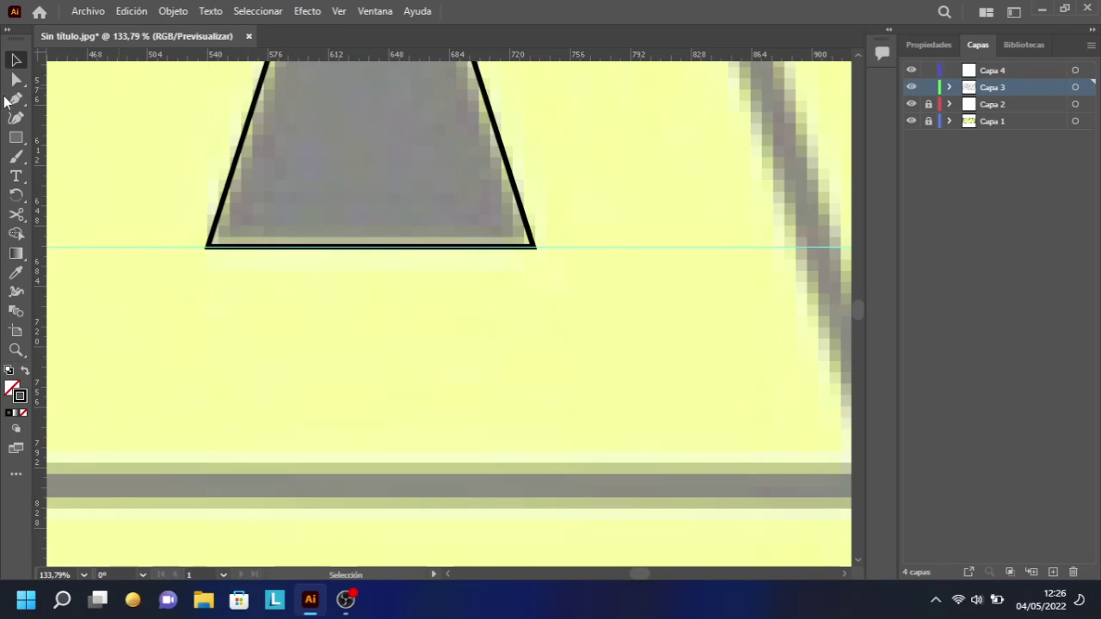
Close the underside of the A's crossbar and the bottoms of both its feet with straight lines
{"action": "scroll", "coordinate": [49, 356], "scroll_direction": "down", "scroll_amount": 5}
{"action": "scroll", "coordinate": [212, 197], "scroll_direction": "left", "scroll_amount": 8}
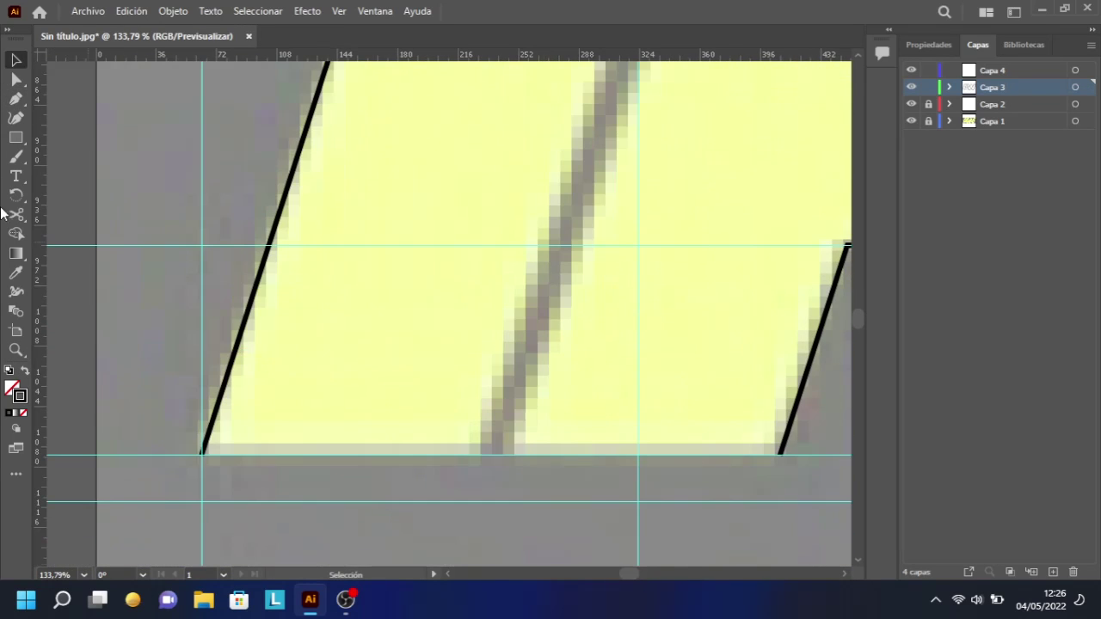
{"action": "left_click", "coordinate": [781, 455]}
{"action": "scroll", "coordinate": [631, 570], "scroll_direction": "right", "scroll_amount": 8}
{"action": "left_click", "coordinate": [717, 449]}
{"action": "key", "text": "v"}
{"action": "key", "text": "ctrl+minus"}
Hide Capa 1 briefly to check the traced outline, show it again, lock Capa 3 and activate Capa 4
{"action": "key", "text": "ctrl+minus"}
{"action": "key", "text": "ctrl+minus"}
{"action": "key", "text": "ctrl+minus"}
{"action": "key", "text": "ctrl+minus"}
{"action": "key", "text": "ctrl+minus"}
{"action": "key", "text": "ctrl+minus"}
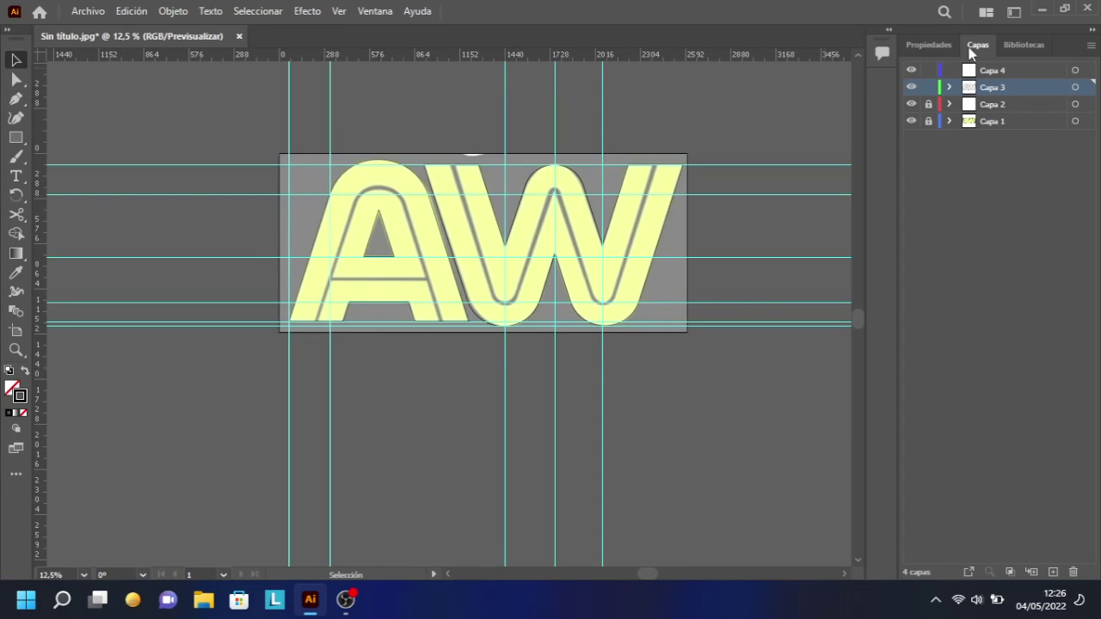
{"action": "left_click", "coordinate": [911, 121], "text": "ctrl"}
{"action": "left_click", "coordinate": [910, 120], "text": "ctrl"}
{"action": "left_click", "coordinate": [988, 69]}
Trace the left edge of the A's inner triangle with a slanted line on Capa 4 and move it beside the A's left stripe
{"action": "key", "text": "z"}
{"action": "left_click", "coordinate": [501, 309]}
{"action": "left_click", "coordinate": [386, 302]}
{"action": "left_click", "coordinate": [387, 302]}
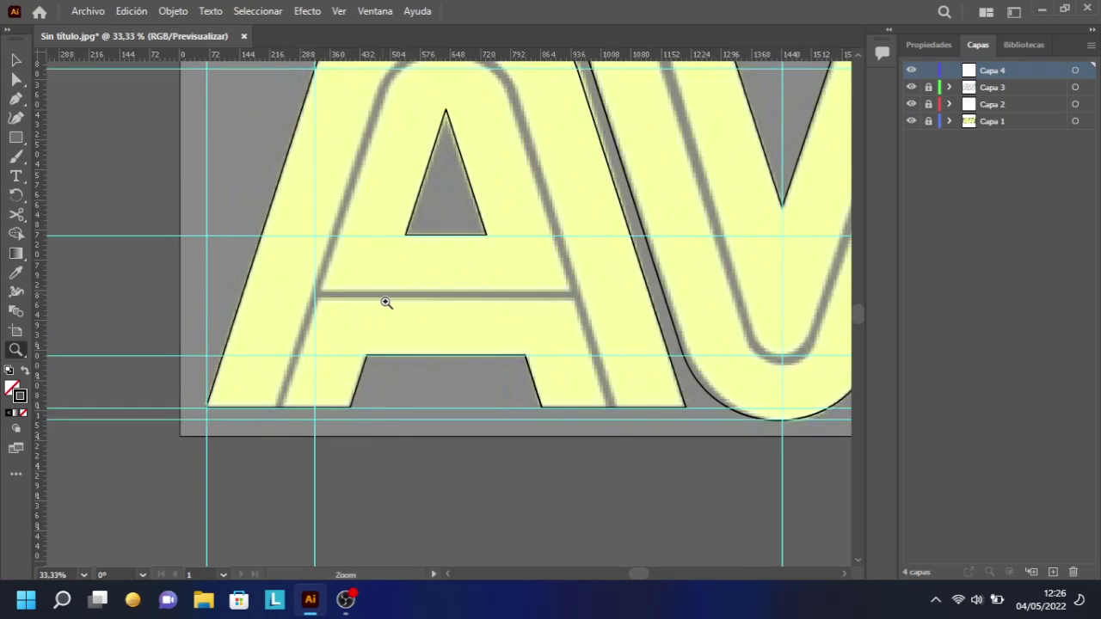
{"action": "left_click", "coordinate": [386, 301]}
{"action": "left_click", "coordinate": [413, 266]}
{"action": "left_click", "coordinate": [413, 266]}
{"action": "left_click", "coordinate": [413, 266]}
{"action": "key", "text": "a"}
{"action": "right_click", "coordinate": [462, 197]}
{"action": "key", "text": "Escape"}
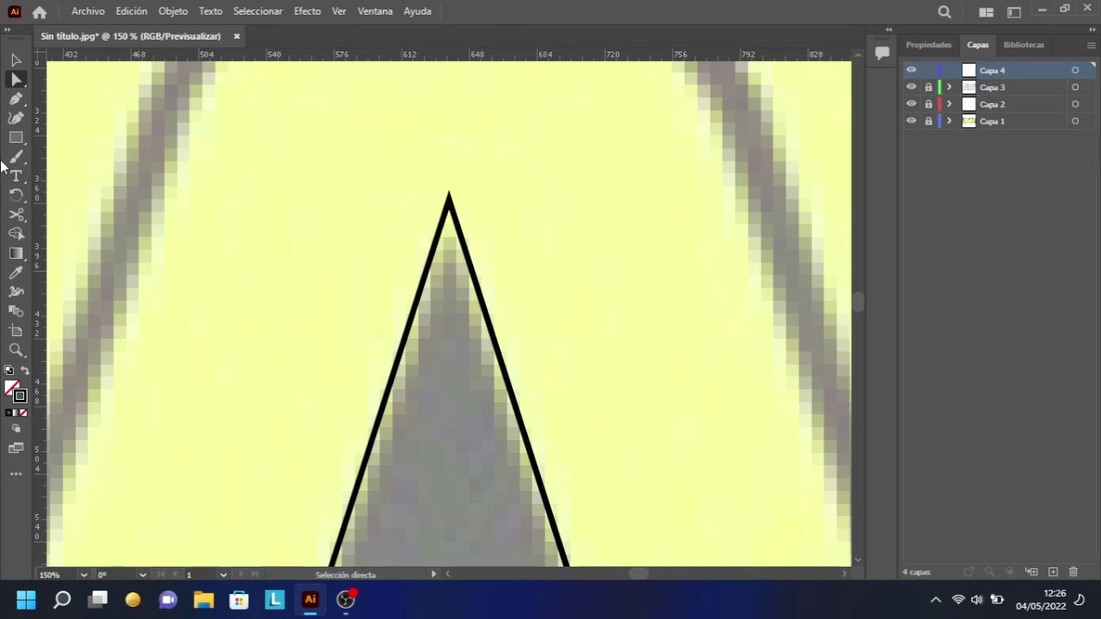
{"action": "key", "text": "p"}
{"action": "scroll", "coordinate": [327, 361], "scroll_direction": "down", "scroll_amount": 3}
{"action": "left_click", "coordinate": [327, 361]}
{"action": "scroll", "coordinate": [326, 361], "scroll_direction": "up", "scroll_amount": 3}
{"action": "key", "text": "ctrl+minus"}
{"action": "key", "text": "ctrl+minus"}
{"action": "key", "text": "ctrl+minus"}
{"action": "key", "text": "ctrl+minus"}
{"action": "key", "text": "v"}
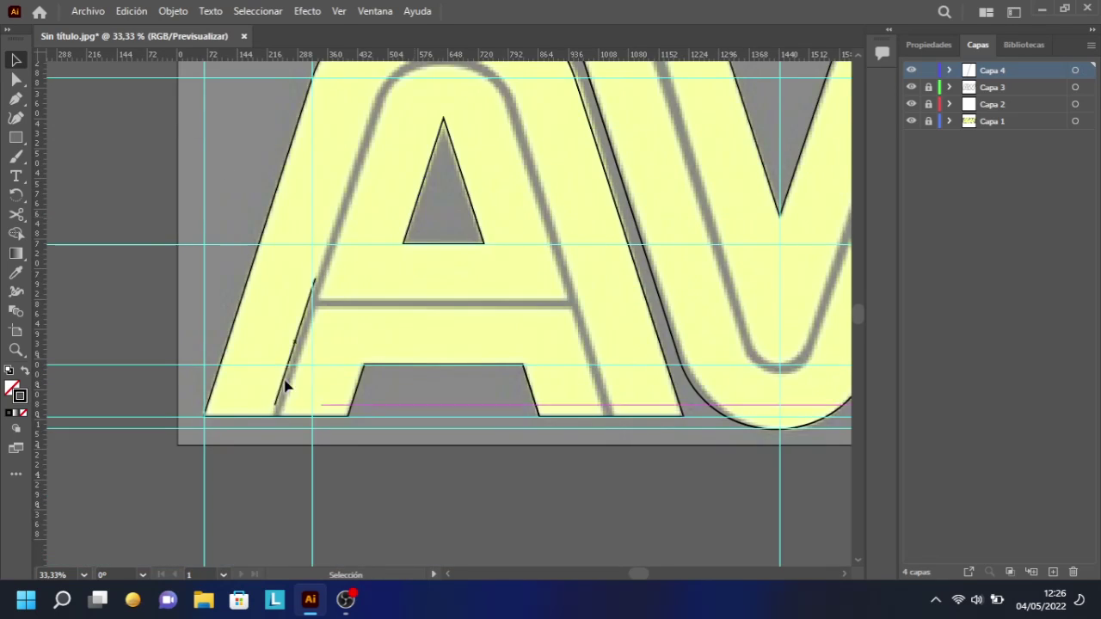
Extend the slanted line along the A's left stripe and place a mirrored copy along the right stripe
{"action": "scroll", "coordinate": [286, 386], "scroll_direction": "up", "scroll_amount": 5}
{"action": "left_click_drag", "start_coordinate": [290, 442], "coordinate": [361, 290]}
{"action": "scroll", "coordinate": [375, 307], "scroll_direction": "down", "scroll_amount": 3}
{"action": "right_click", "coordinate": [431, 197]}
{"action": "mouse_move", "coordinate": [550, 480]}
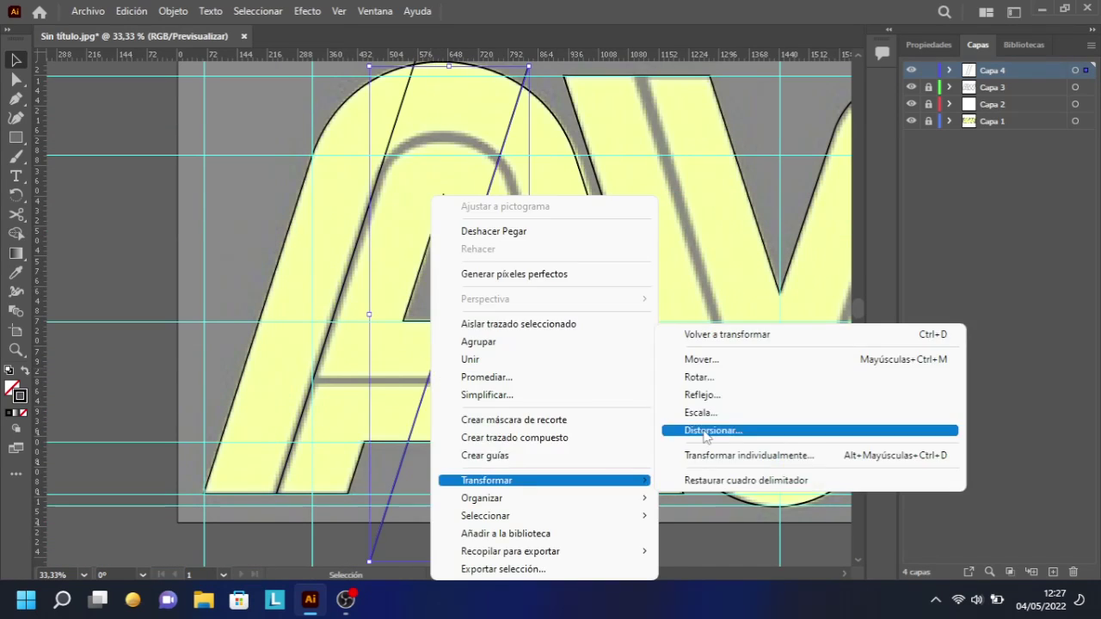
{"action": "key", "text": "Escape"}
{"action": "mouse_move", "coordinate": [370, 560]}
{"action": "left_mouse_down"}
{"action": "mouse_move", "coordinate": [570, 413]}
{"action": "mouse_move", "coordinate": [602, 491]}
{"action": "left_mouse_up"}
Hide the reference image on Capa 1 and extend the upper ends of the A's two stripe lines toward each other above the artboard
{"action": "left_click", "coordinate": [910, 121]}
{"action": "left_click", "coordinate": [320, 367]}
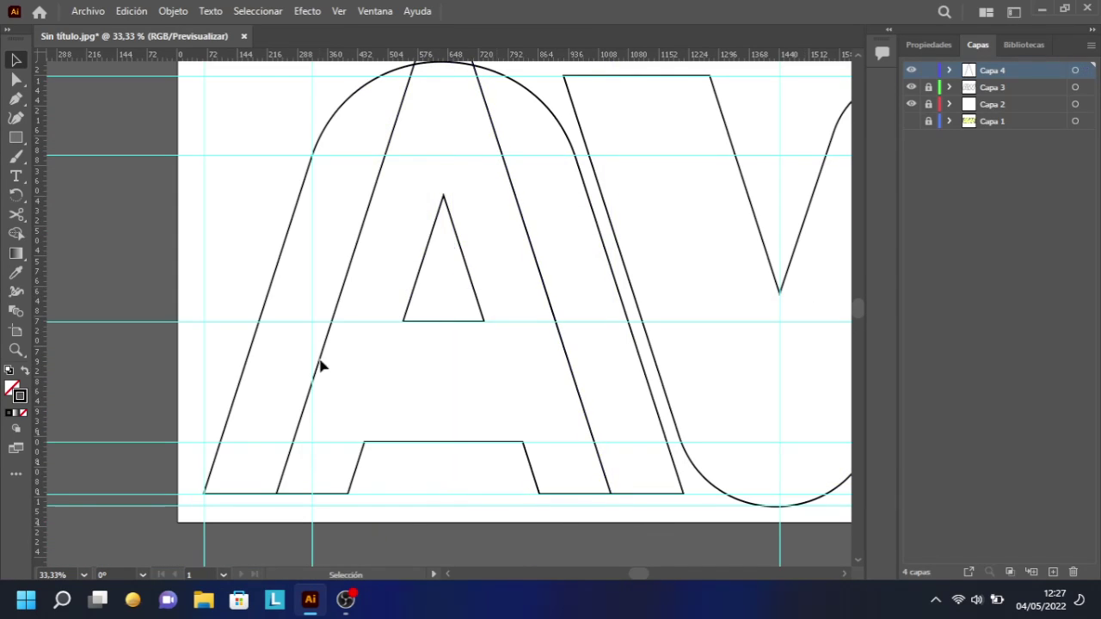
{"action": "key", "text": "a"}
{"action": "left_click", "coordinate": [323, 367]}
{"action": "scroll", "coordinate": [437, 361], "scroll_direction": "up", "scroll_amount": 3}
{"action": "scroll", "coordinate": [528, 319], "scroll_direction": "up", "scroll_amount": 3}
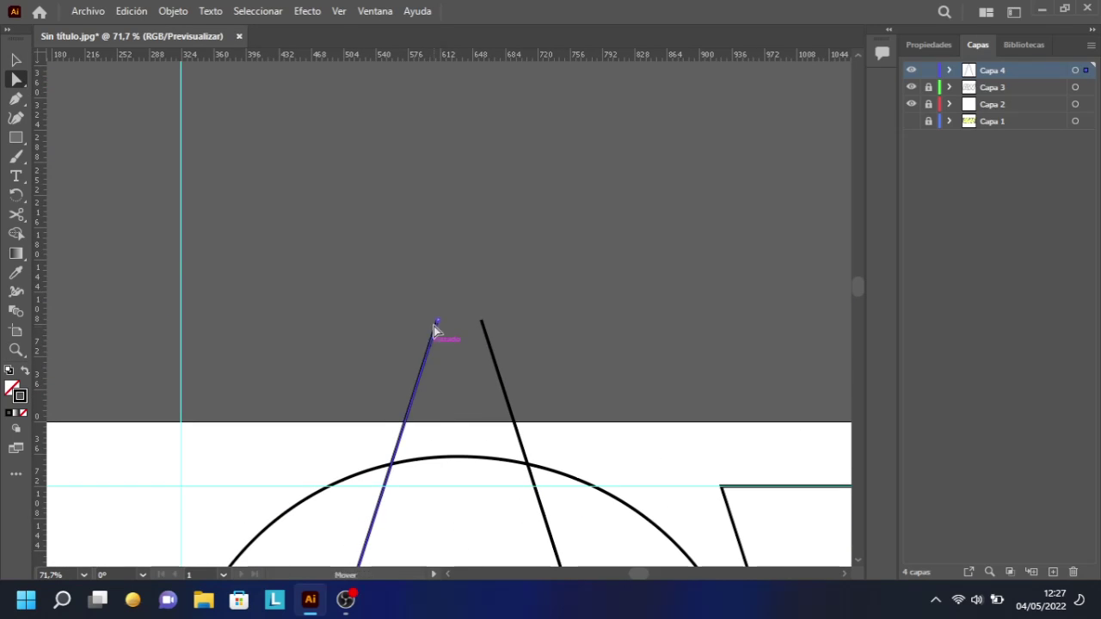
{"action": "left_click_drag", "start_coordinate": [434, 325], "coordinate": [462, 253]}
{"action": "left_click_drag", "start_coordinate": [482, 321], "coordinate": [462, 253]}
Add a vertical guide on Capa 2 through the apex of the A's inner triangle
{"action": "scroll", "coordinate": [457, 285], "scroll_direction": "down", "scroll_amount": 3}
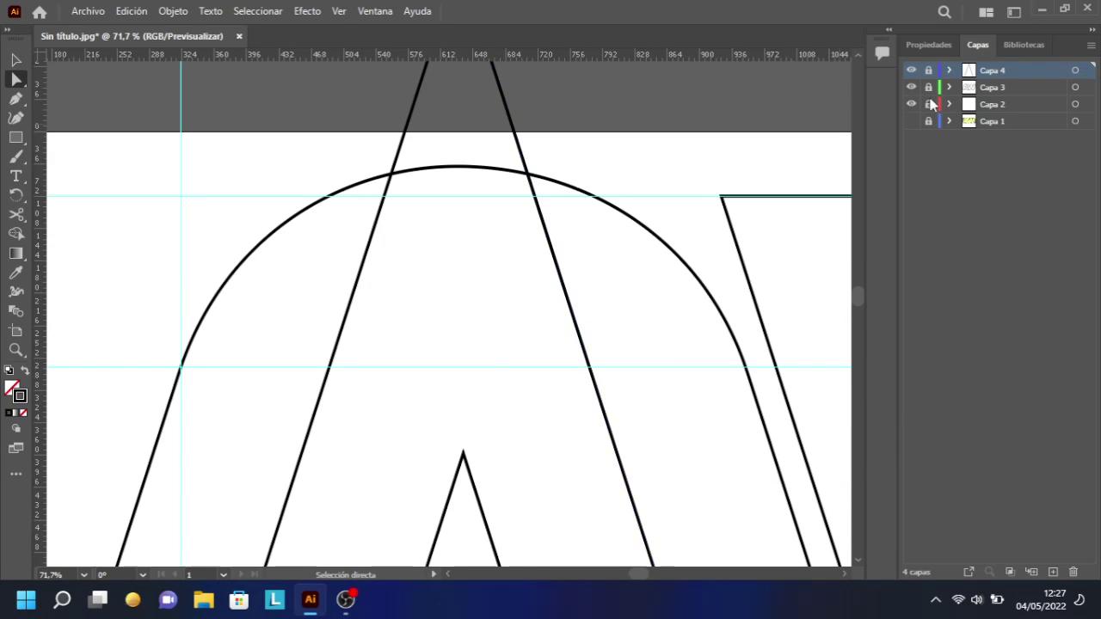
{"action": "scroll", "coordinate": [57, 295], "scroll_direction": "down", "scroll_amount": 1}
{"action": "left_click_drag", "start_coordinate": [41, 295], "coordinate": [465, 295]}
Join the two stripe lines' upper ends on the A's central guide, show Capa 1 and round the apex toward the inner arch
{"action": "scroll", "coordinate": [465, 295], "scroll_direction": "up", "scroll_amount": 4}
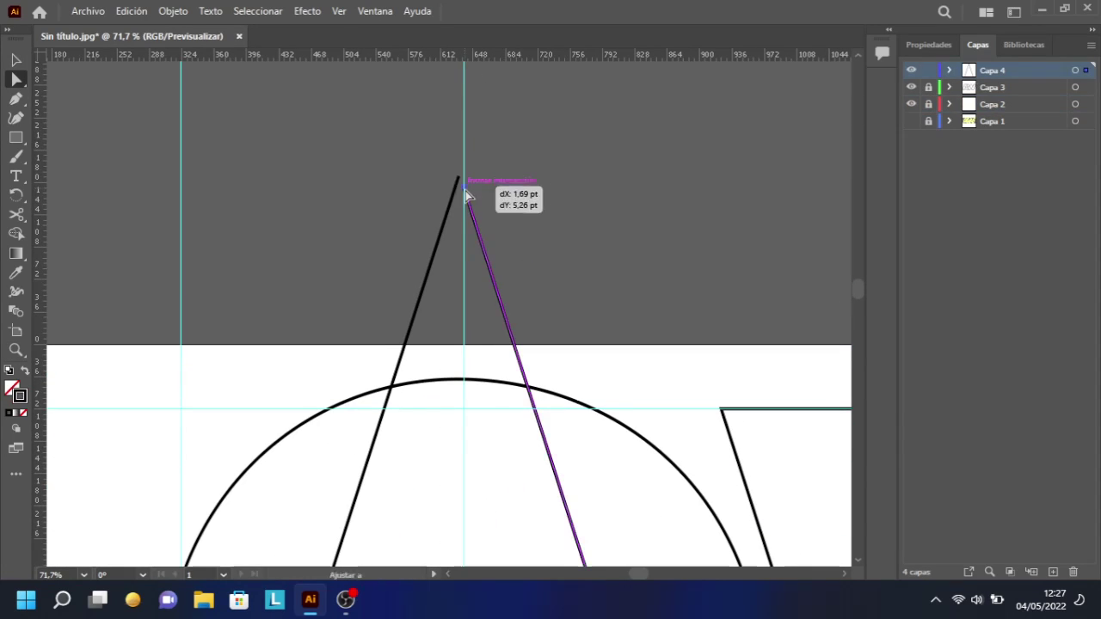
{"action": "left_click_drag", "start_coordinate": [466, 194], "coordinate": [465, 187]}
{"action": "left_click_drag", "start_coordinate": [458, 179], "coordinate": [464, 185]}
{"action": "key", "text": "ctrl+shift+w"}
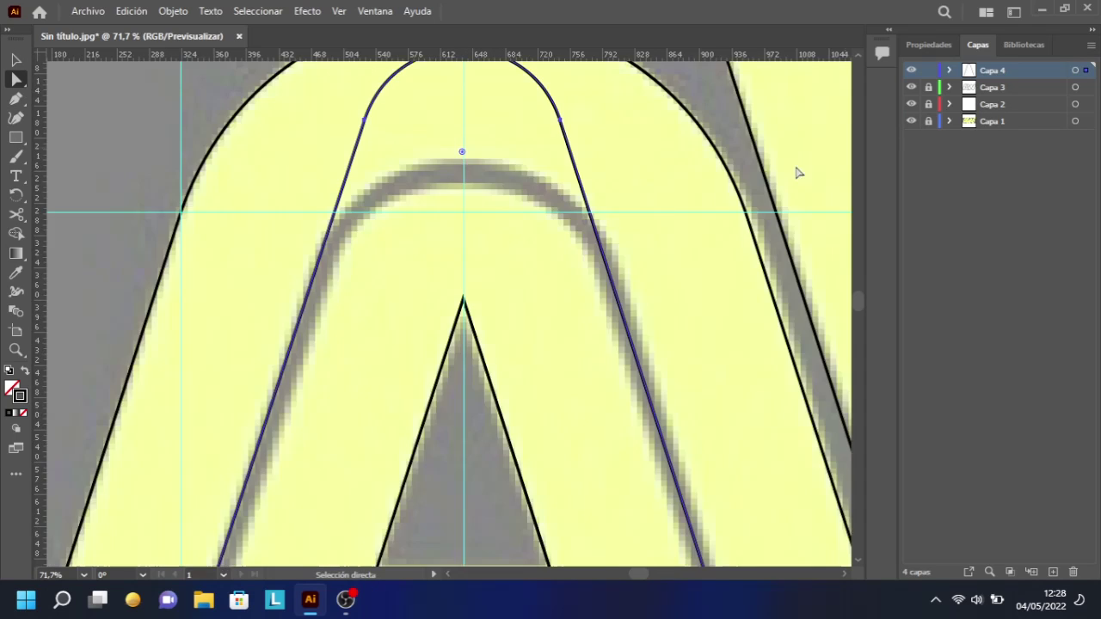
{"action": "scroll", "coordinate": [464, 284], "scroll_direction": "down", "scroll_amount": 2}
{"action": "scroll", "coordinate": [403, 278], "scroll_direction": "down", "scroll_amount": 2}
Place a horizontal guide on Capa 2 through the A's crossbar stripe, lock that layer and unlock Capa 4 for drawing
{"action": "key", "text": "p"}
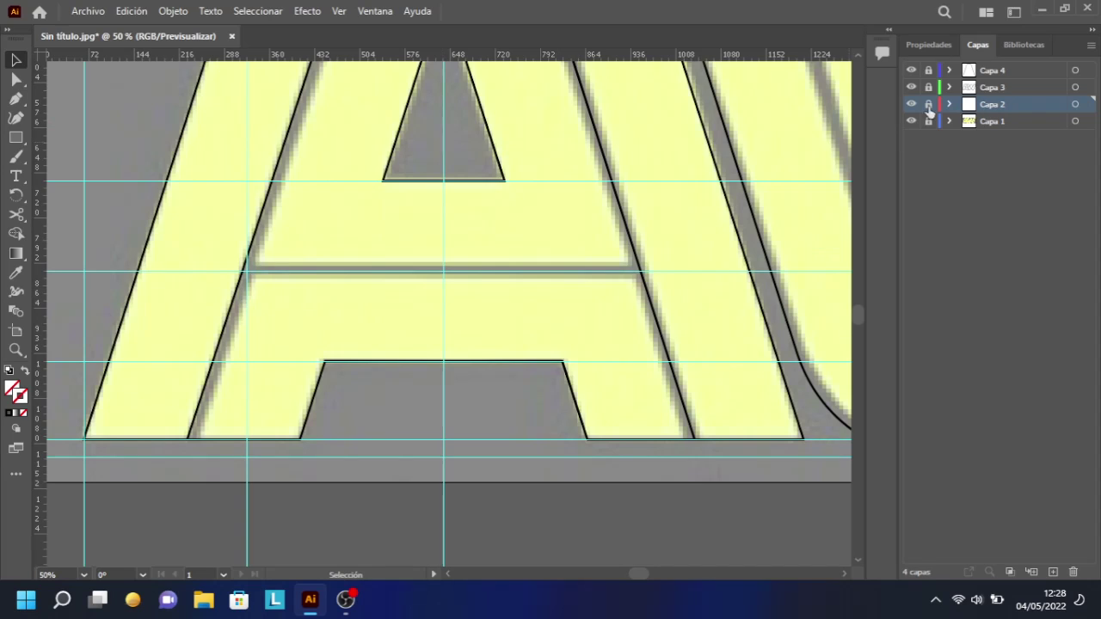
{"action": "left_click", "coordinate": [928, 104]}
{"action": "left_click", "coordinate": [928, 70]}
{"action": "key", "text": "ctrl+a"}
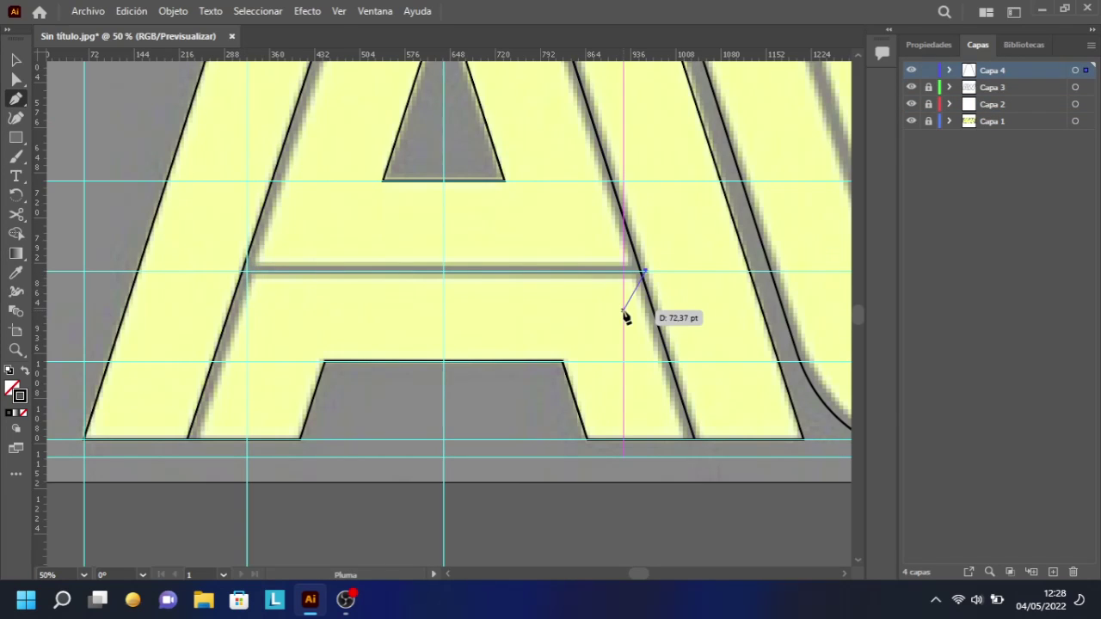
Draw a horizontal line along the A's crossbar stripe and fit its ends to the two slanted stripe lines
{"action": "left_click", "coordinate": [654, 272]}
{"action": "left_click", "coordinate": [277, 271]}
{"action": "left_click_drag", "start_coordinate": [258, 275], "coordinate": [245, 272]}
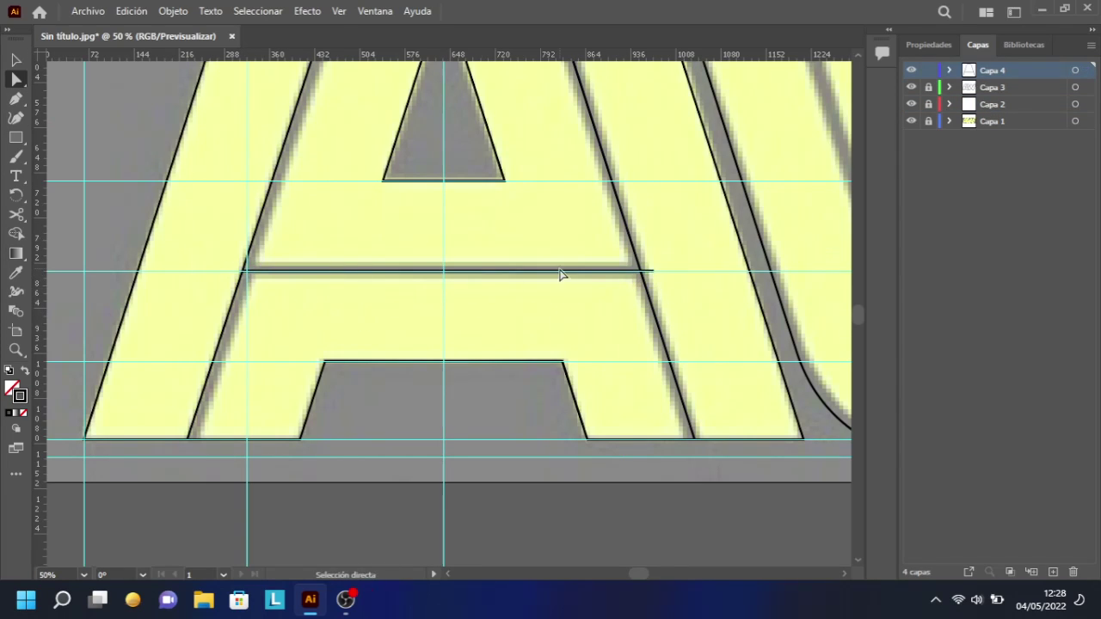
{"action": "left_click_drag", "start_coordinate": [641, 273], "coordinate": [2, 202]}
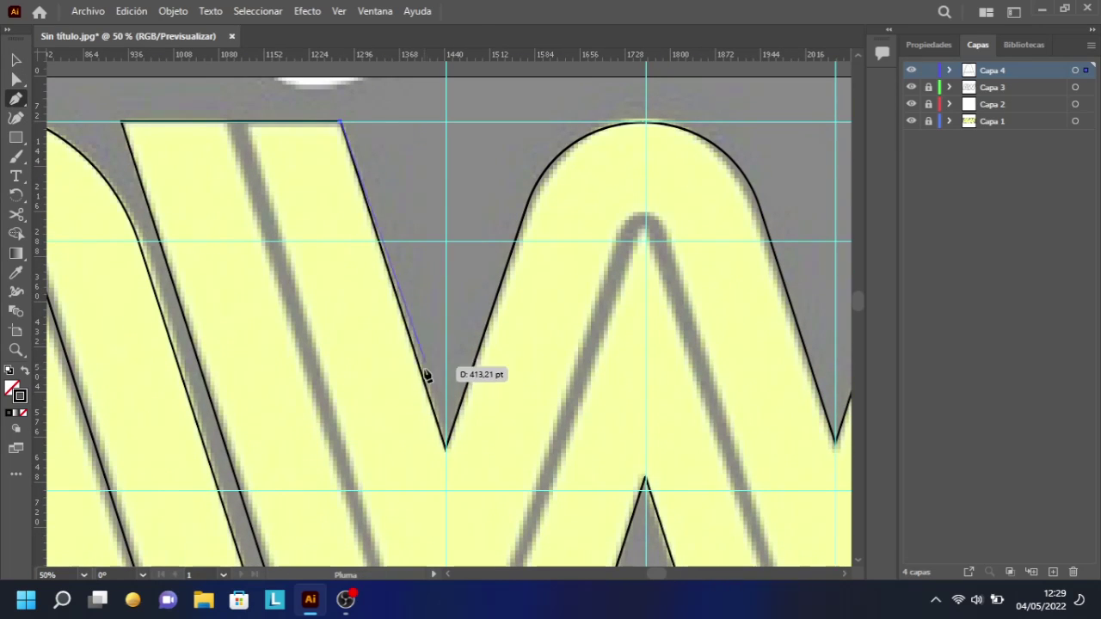
Place copies of a slanted line parallel to the W's left notch along the W's first and third stripes
{"action": "key", "text": "v"}
{"action": "scroll", "coordinate": [340, 228], "scroll_direction": "down", "scroll_amount": 3}
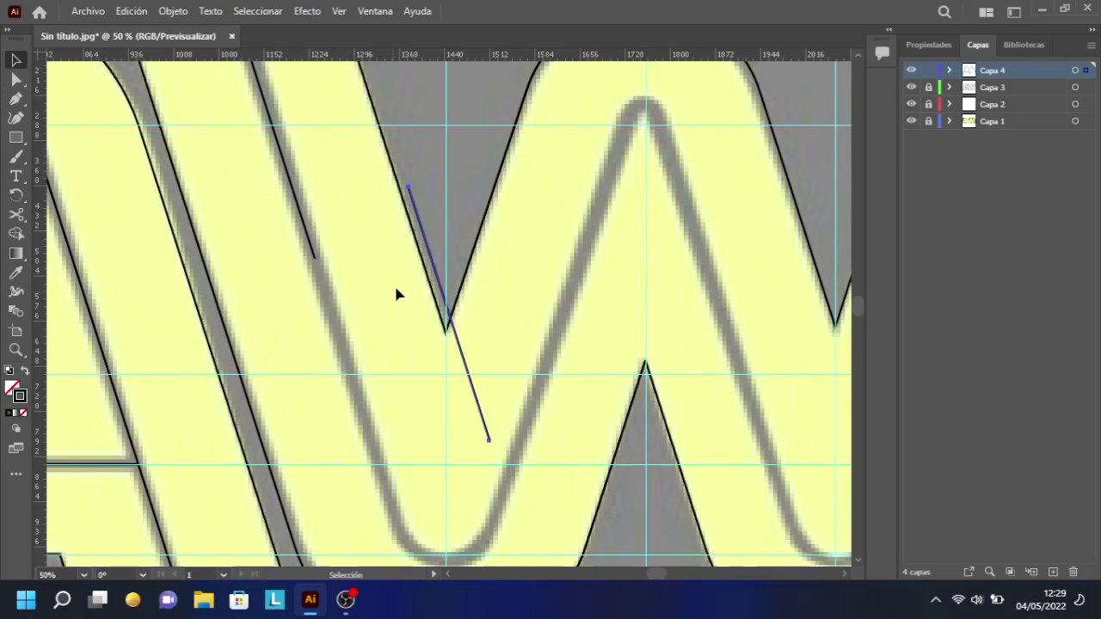
{"action": "scroll", "coordinate": [721, 310], "scroll_direction": "up", "scroll_amount": 1}
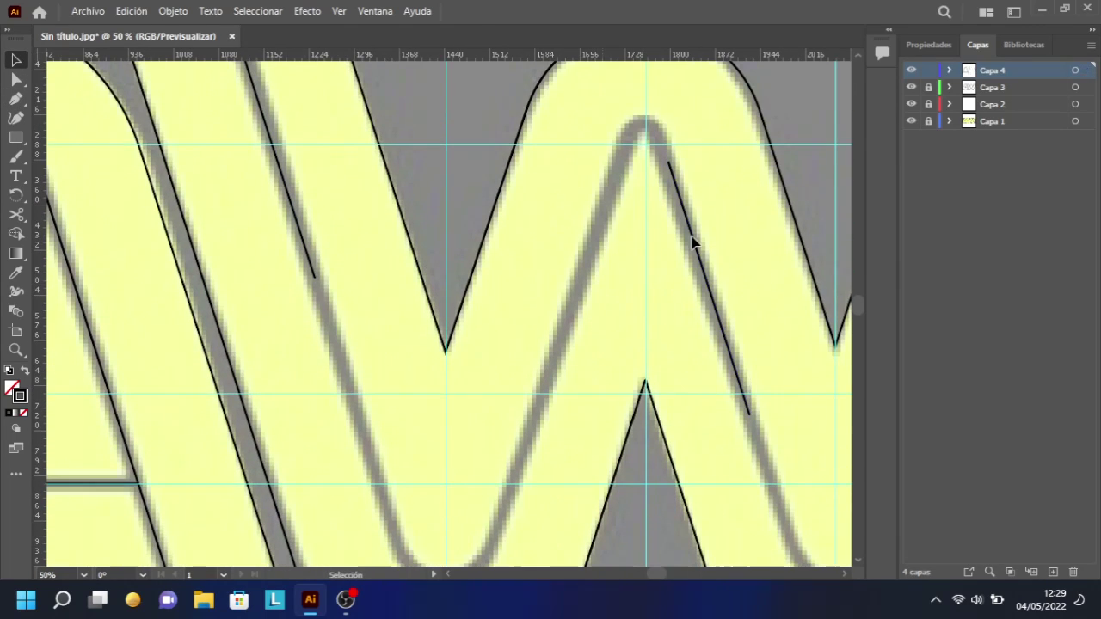
On Capa 4, stretch both slanted stripe lines down to the guides below the W's notches, and extend the right line up to the middle peak
{"action": "left_click", "coordinate": [985, 72]}
{"action": "left_click_drag", "start_coordinate": [315, 277], "coordinate": [445, 430]}
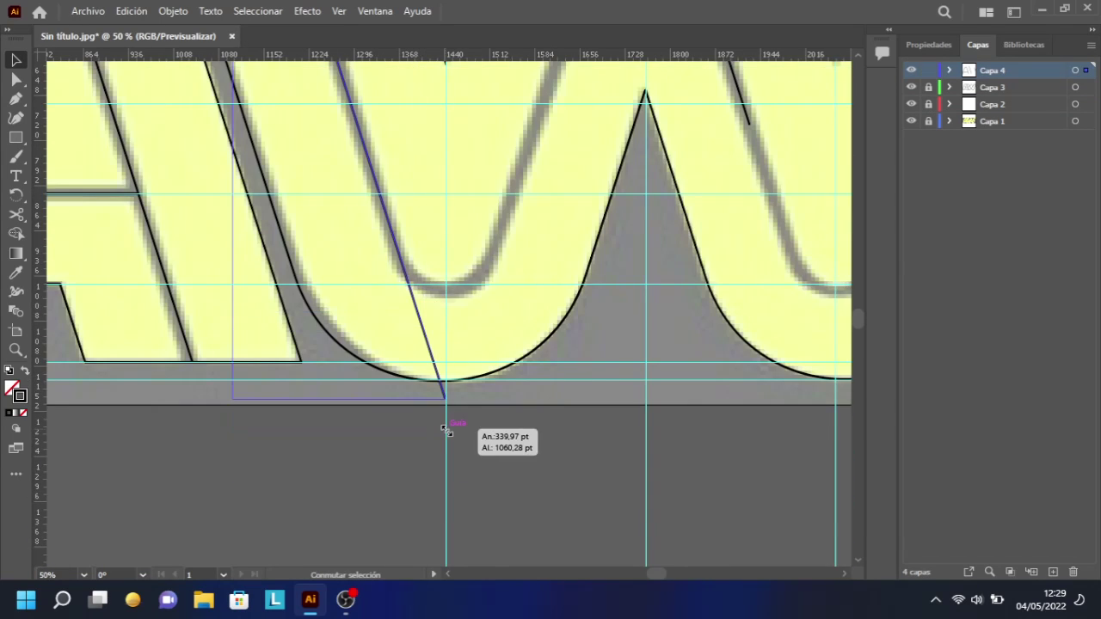
{"action": "key", "text": "ctrl+minus"}
{"action": "left_click_drag", "start_coordinate": [597, 321], "coordinate": [638, 449]}
{"action": "left_click", "coordinate": [676, 504]}
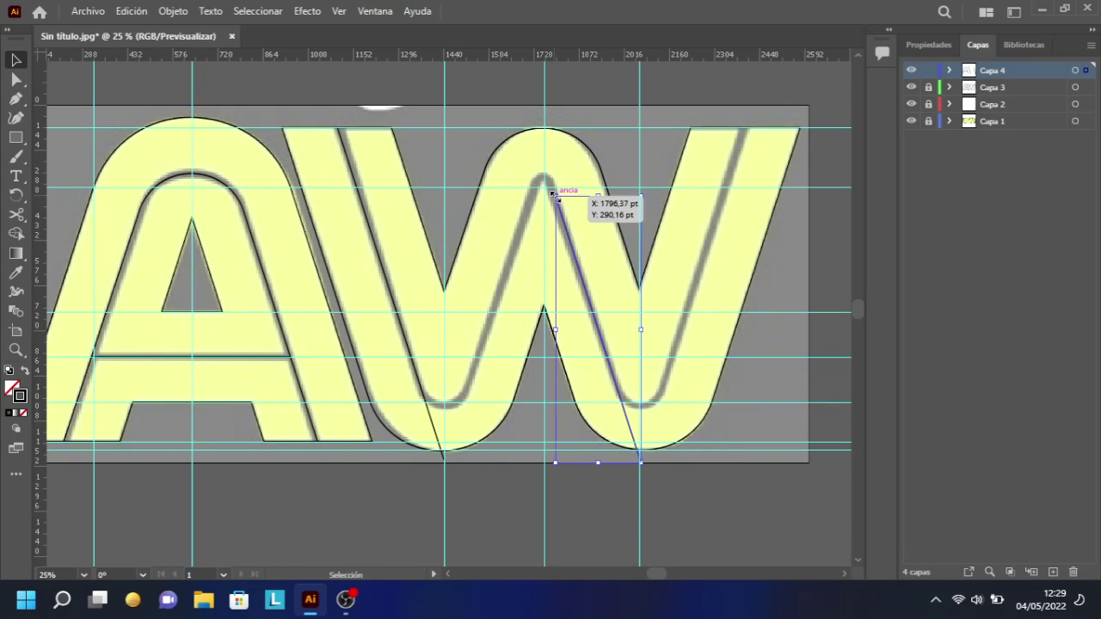
{"action": "left_click_drag", "start_coordinate": [554, 196], "coordinate": [539, 163]}
Reflect copies of both slanted lines about the vertical axis and align them along the W's second and fourth stripes
{"action": "left_click", "coordinate": [596, 277]}
{"action": "right_click", "coordinate": [541, 374]}
{"action": "left_click", "coordinate": [635, 356]}
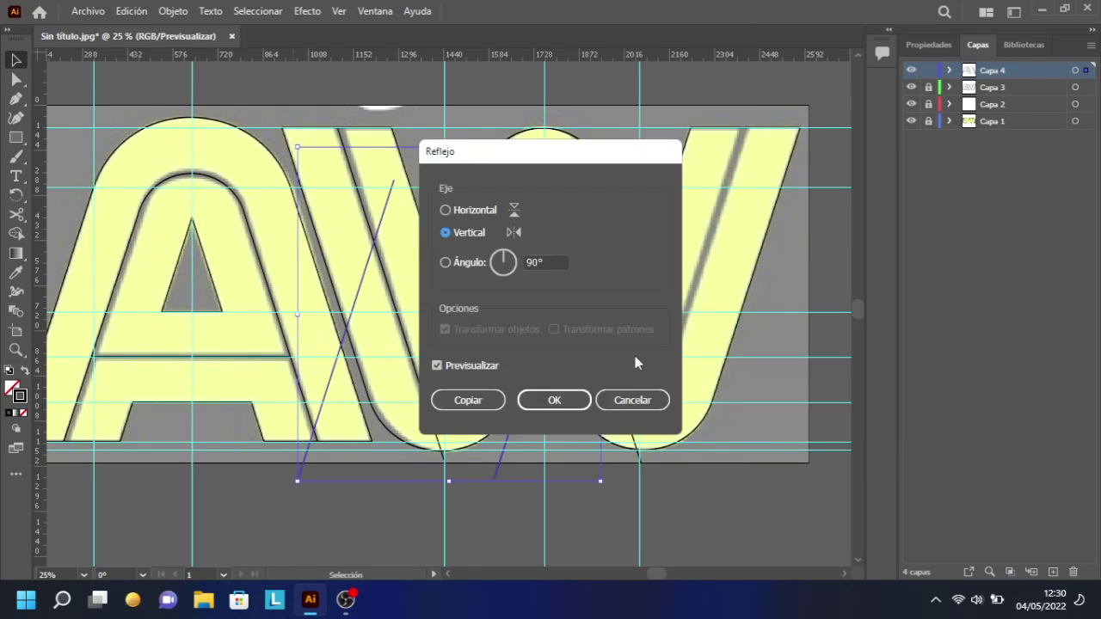
{"action": "left_click", "coordinate": [465, 395]}
{"action": "left_click_drag", "start_coordinate": [370, 383], "coordinate": [475, 383]}
{"action": "key", "text": "Left"}
{"action": "key", "text": "Left"}
{"action": "key", "text": "Left"}
{"action": "key", "text": "Left"}
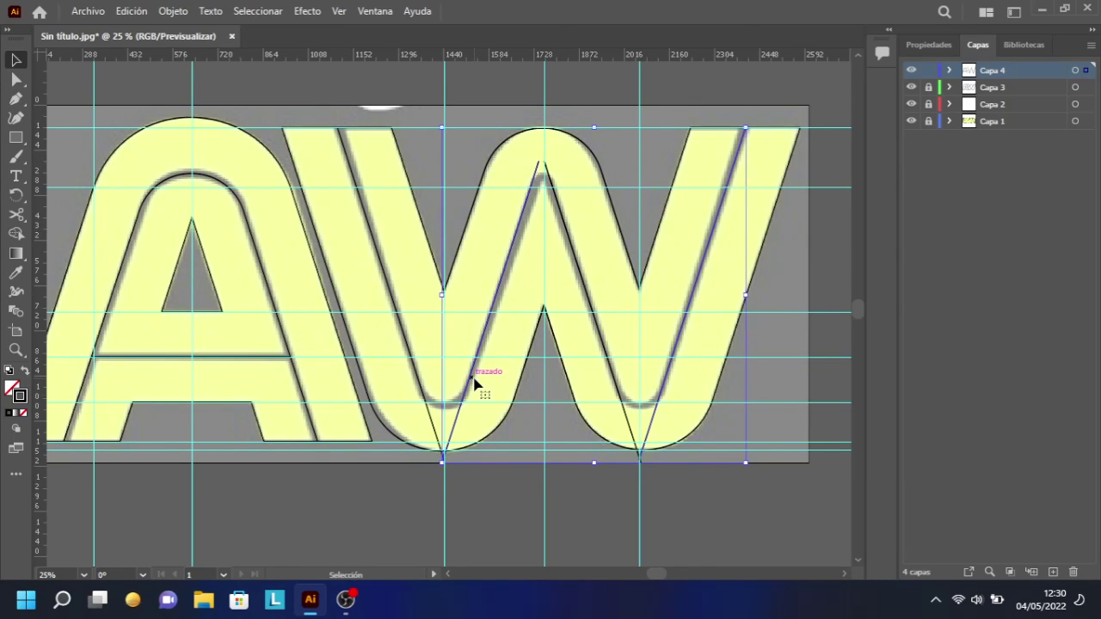
{"action": "left_click", "coordinate": [911, 121]}
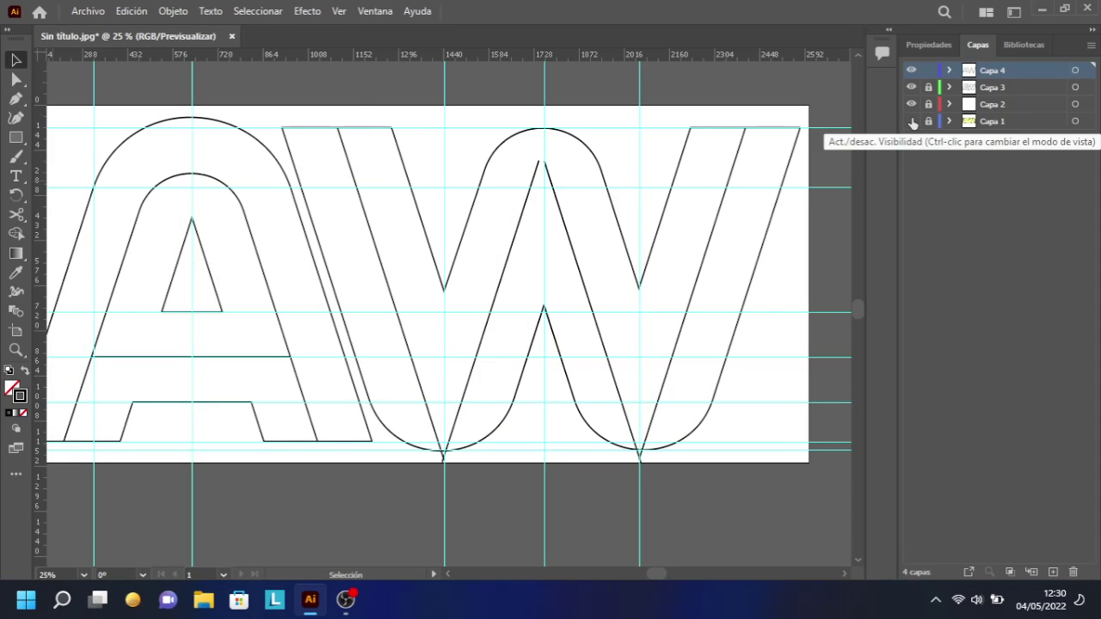
{"action": "left_click", "coordinate": [912, 121]}
Join the lower ends of the W's first two stripe lines and round that corner to a radius of about 74 pt
{"action": "key", "text": "z"}
{"action": "mouse_move", "coordinate": [442, 450]}
{"action": "left_mouse_down"}
{"action": "mouse_move", "coordinate": [481, 449]}
{"action": "mouse_move", "coordinate": [444, 455]}
{"action": "left_mouse_up"}
{"action": "key", "text": "a"}
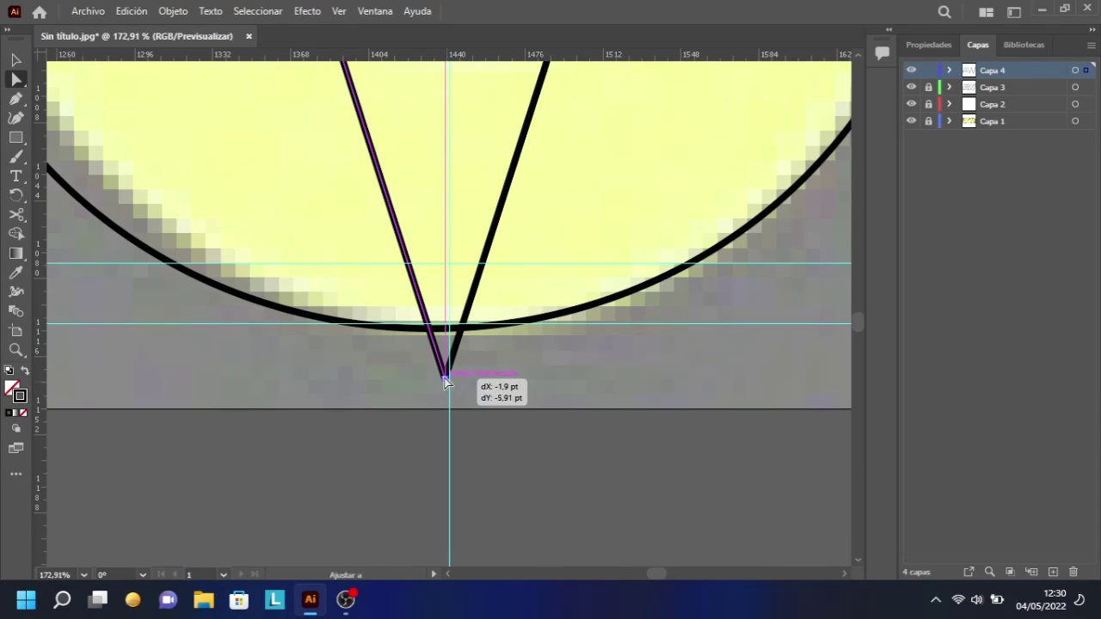
{"action": "key", "text": "ctrl+minus"}
{"action": "key", "text": "ctrl+minus"}
{"action": "key", "text": "ctrl+minus"}
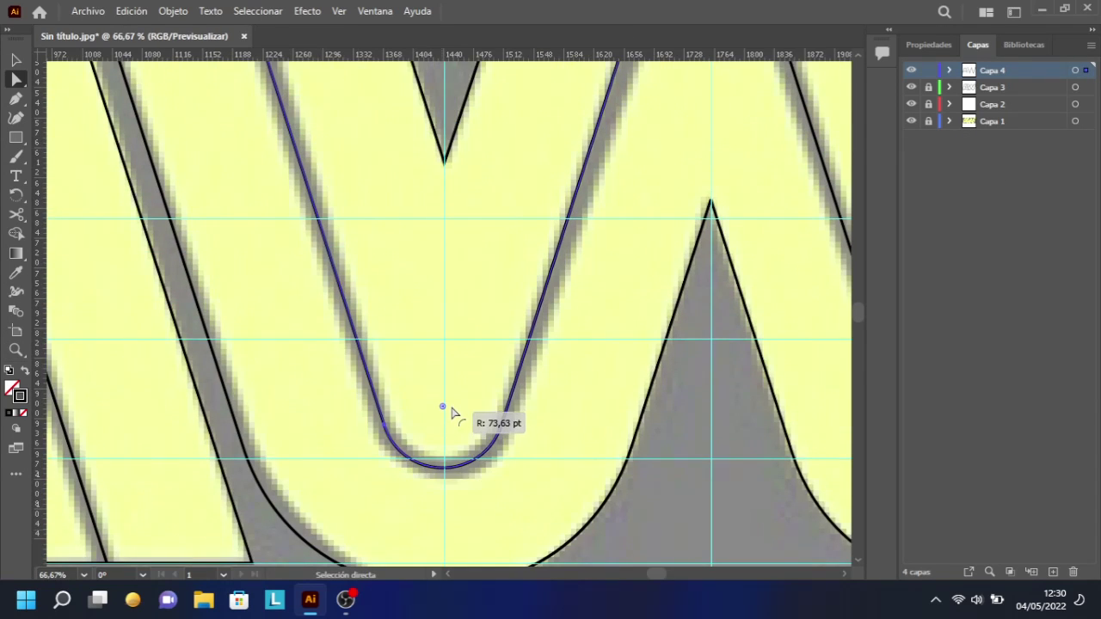
Extend the upper ends of the W's two middle stripe lines until they meet in one peak
{"action": "scroll", "coordinate": [453, 414], "scroll_direction": "up", "scroll_amount": 5}
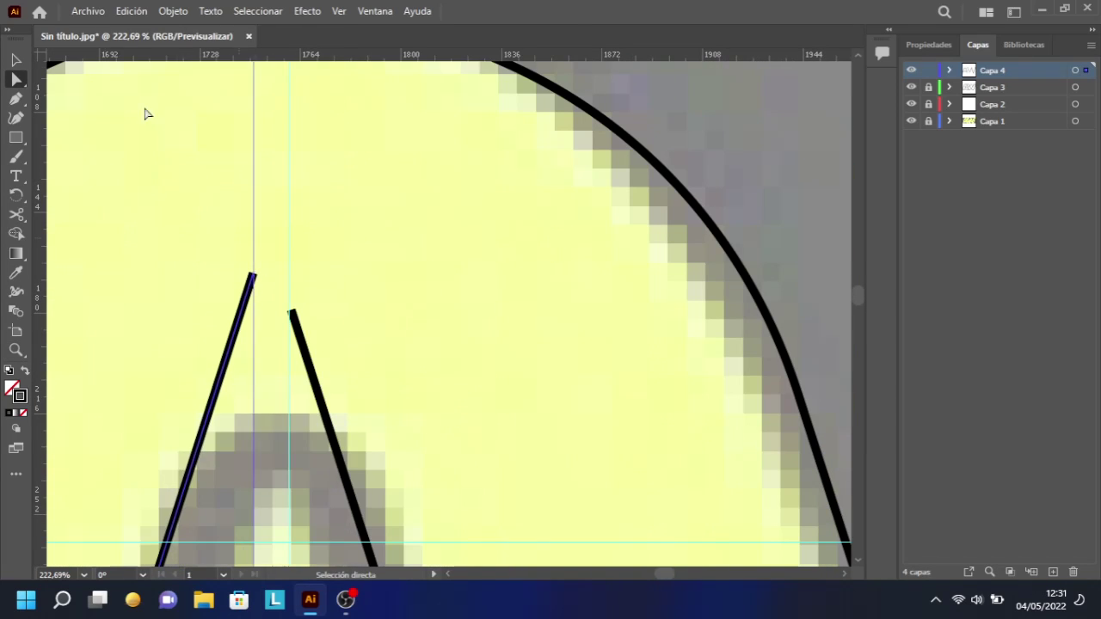
{"action": "left_click_drag", "start_coordinate": [243, 308], "coordinate": [251, 269]}
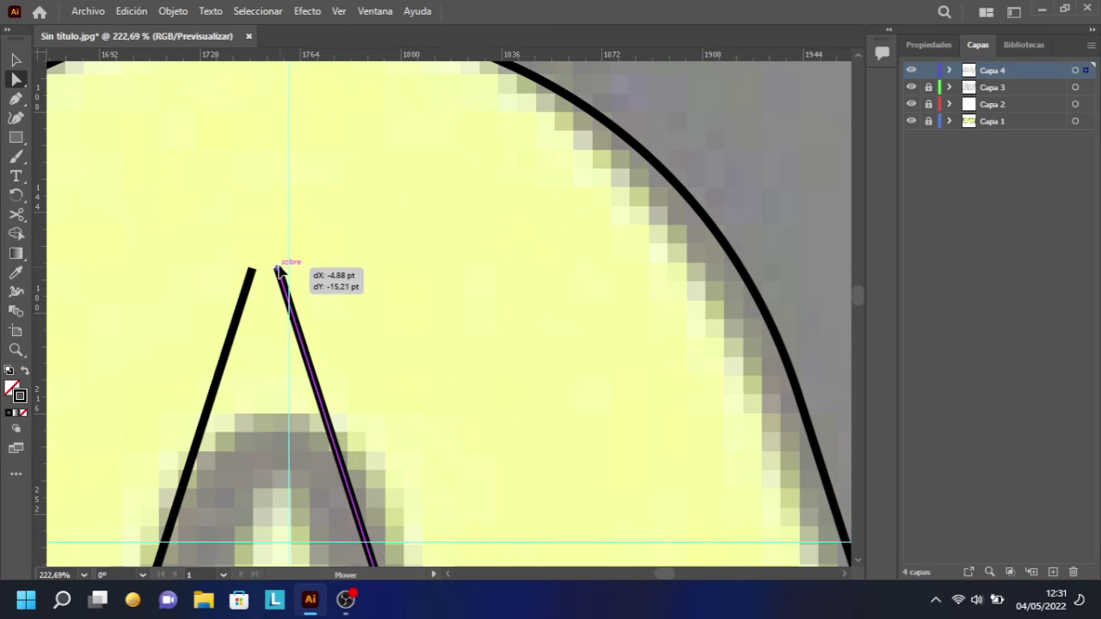
{"action": "left_click_drag", "start_coordinate": [265, 232], "coordinate": [265, 234]}
{"action": "key", "text": "ctrl+minus"}
{"action": "key", "text": "ctrl+minus"}
{"action": "key", "text": "ctrl+minus"}
{"action": "key", "text": "ctrl+minus"}
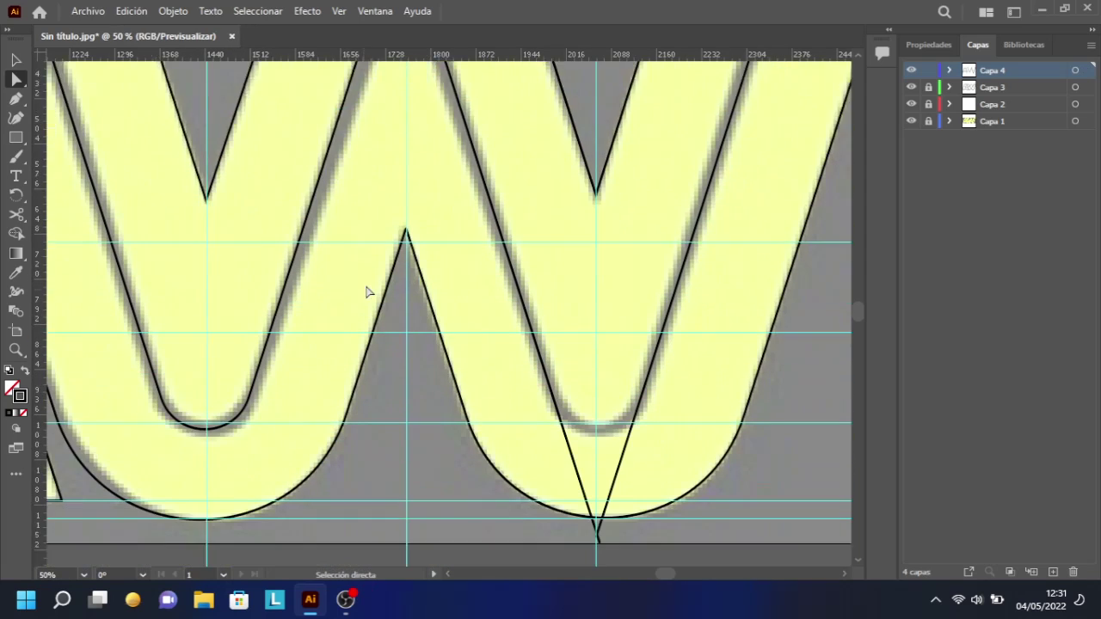
Join the lower ends of the W's third and fourth stripe lines and round the corner to follow the reference stripe
{"action": "scroll", "coordinate": [570, 371], "scroll_direction": "up", "scroll_amount": 2}
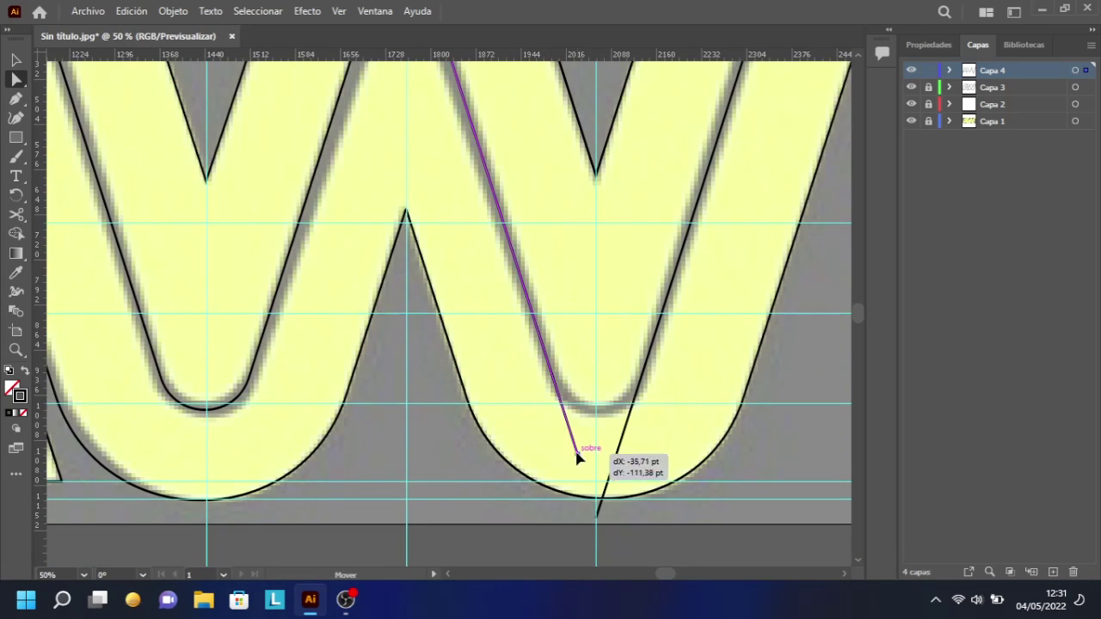
{"action": "left_click_drag", "start_coordinate": [577, 457], "coordinate": [548, 365]}
{"action": "right_click", "coordinate": [596, 521]}
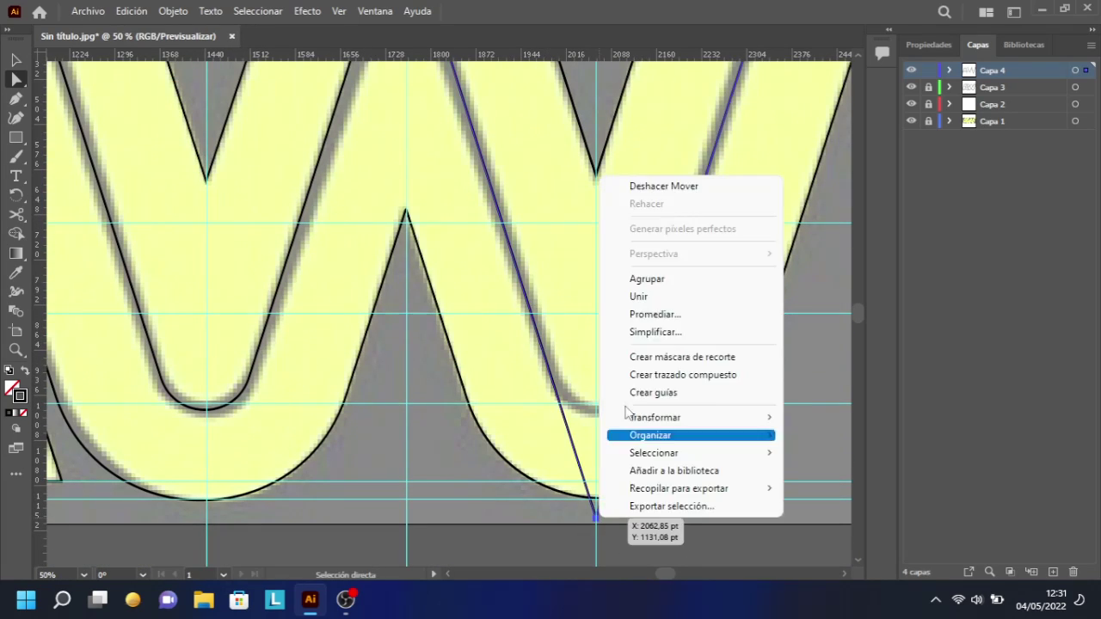
{"action": "left_click", "coordinate": [639, 295]}
{"action": "left_click_drag", "start_coordinate": [596, 481], "coordinate": [578, 368]}
Join the stripe lines at the W's middle peak and round it to a radius of about 52 pt
{"action": "scroll", "coordinate": [406, 210], "scroll_direction": "up", "scroll_amount": 5}
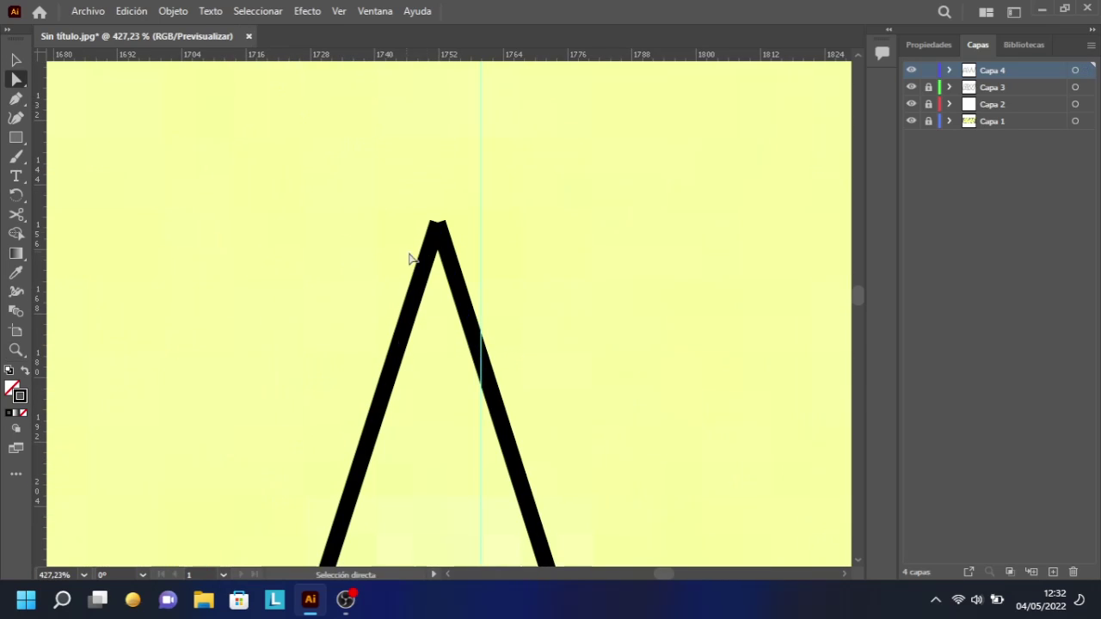
{"action": "right_click", "coordinate": [439, 225]}
{"action": "left_click_drag", "start_coordinate": [442, 320], "coordinate": [442, 307]}
{"action": "scroll", "coordinate": [442, 307], "scroll_direction": "down", "scroll_amount": 4}
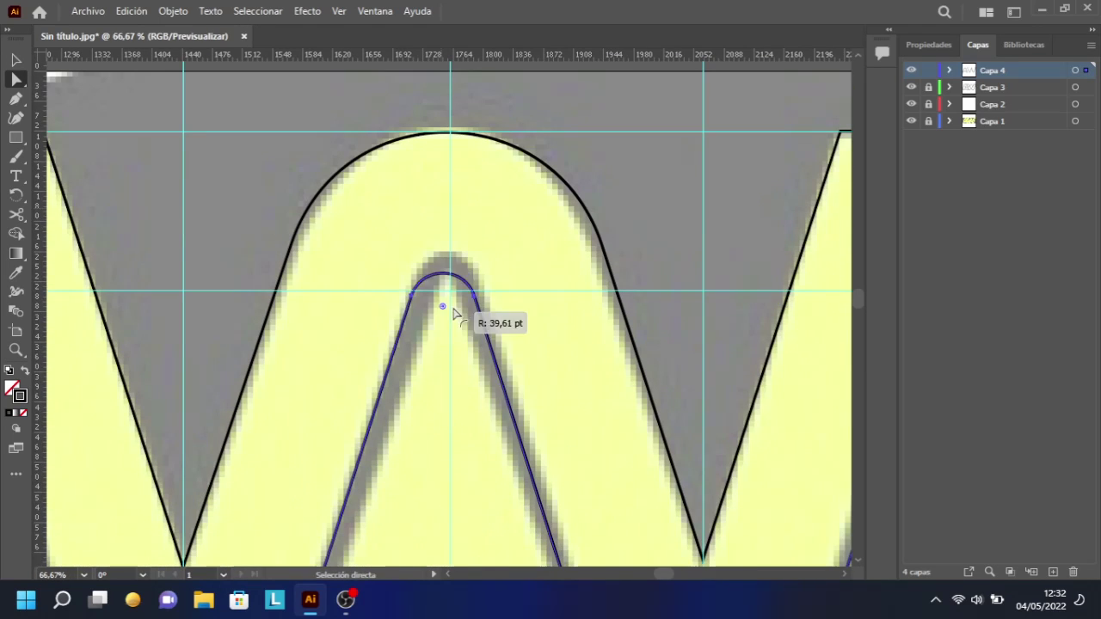
{"action": "key", "text": "ctrl+minus"}
{"action": "key", "text": "ctrl+minus"}
{"action": "key", "text": "ctrl+minus"}
{"action": "left_click", "coordinate": [442, 323]}
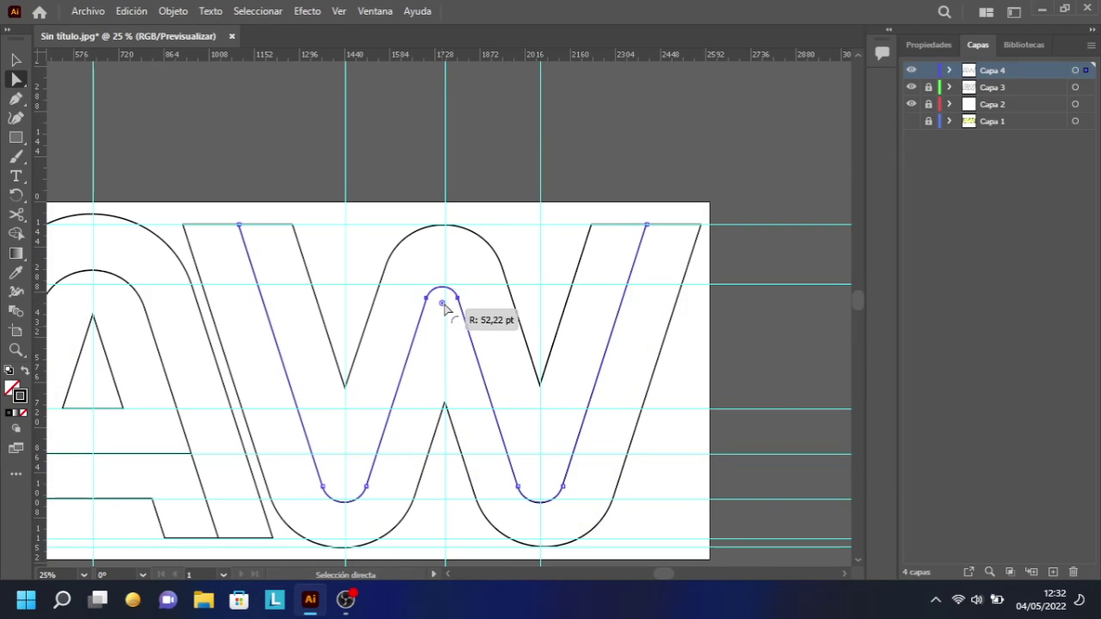
Set the stroke weight of all the inner A and W stripes to 25 pt, comparing them with the reference on Capa 1
{"action": "key", "text": "ctrl+minus"}
{"action": "key", "text": "ctrl+minus"}
{"action": "scroll", "coordinate": [629, 255], "scroll_direction": "down", "scroll_amount": 3}
{"action": "key", "text": "v"}
{"action": "left_click", "coordinate": [514, 245]}
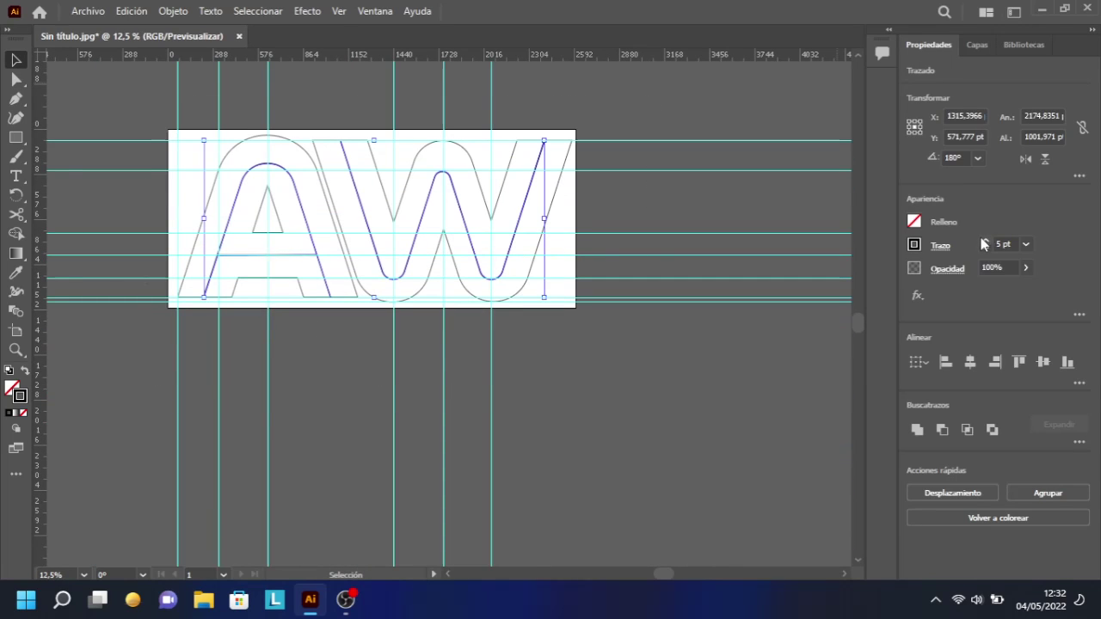
{"action": "left_click", "coordinate": [983, 245]}
{"action": "left_click", "coordinate": [977, 44]}
{"action": "left_click", "coordinate": [911, 121]}
{"action": "left_click", "coordinate": [928, 44]}
{"action": "left_click", "coordinate": [717, 214]}
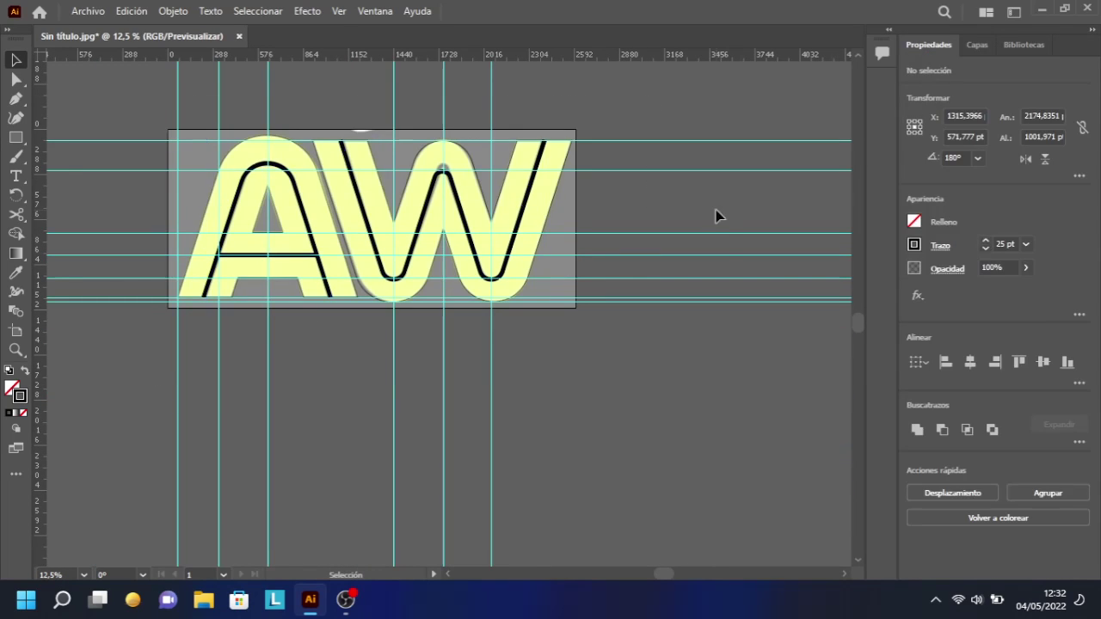
Hide Capa 1 and unlock Capa 3 for editing the letter outlines
{"action": "left_click", "coordinate": [976, 44]}
{"action": "left_click", "coordinate": [911, 122]}
{"action": "left_click", "coordinate": [928, 87]}
Open the logo file 1992-2018 1.png from the Logotipos folder
{"action": "key", "text": "ctrl+o"}
{"action": "scroll", "coordinate": [341, 224], "scroll_direction": "up", "scroll_amount": 3}
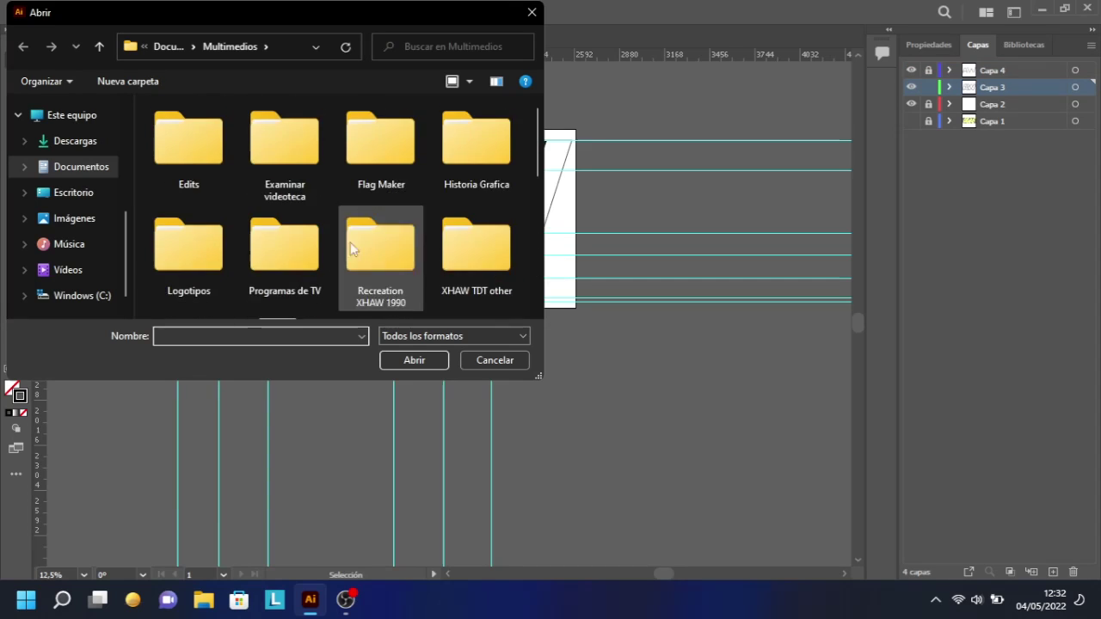
{"action": "double_click", "coordinate": [189, 227]}
{"action": "scroll", "coordinate": [256, 203], "scroll_direction": "down", "scroll_amount": 2}
{"action": "double_click", "coordinate": [254, 203]}
{"action": "double_click", "coordinate": [285, 266]}
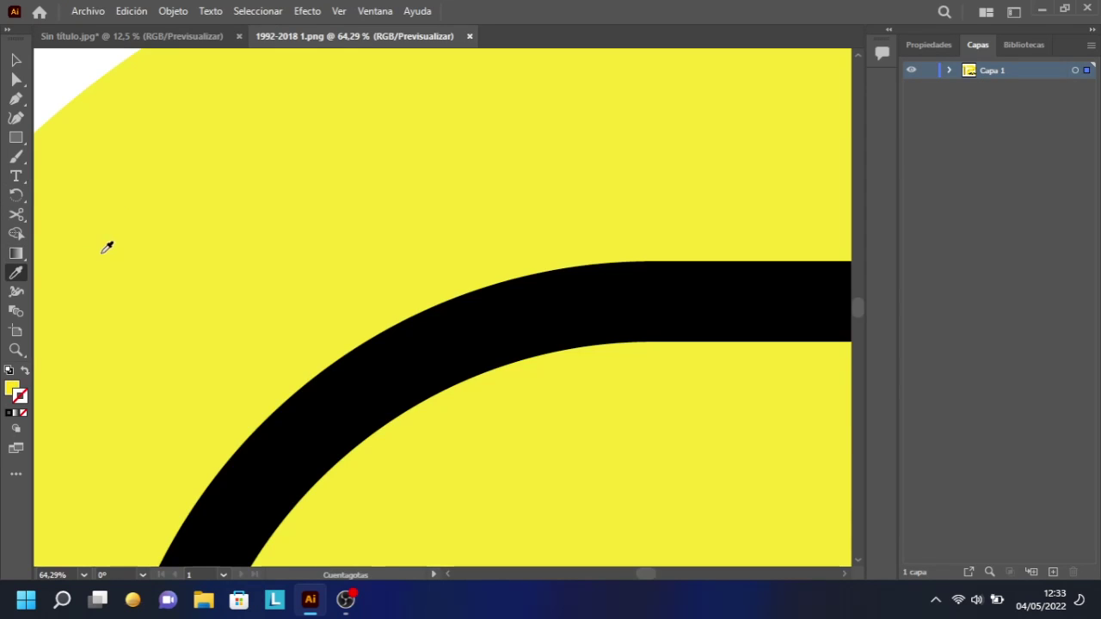
Copy the logo's yellow into the AW document as a square on Capa 5, placed beside the artboard
{"action": "scroll", "coordinate": [201, 199], "scroll_direction": "up", "scroll_amount": 3}
{"action": "left_click", "coordinate": [129, 36]}
{"action": "key", "text": "ctrl+v"}
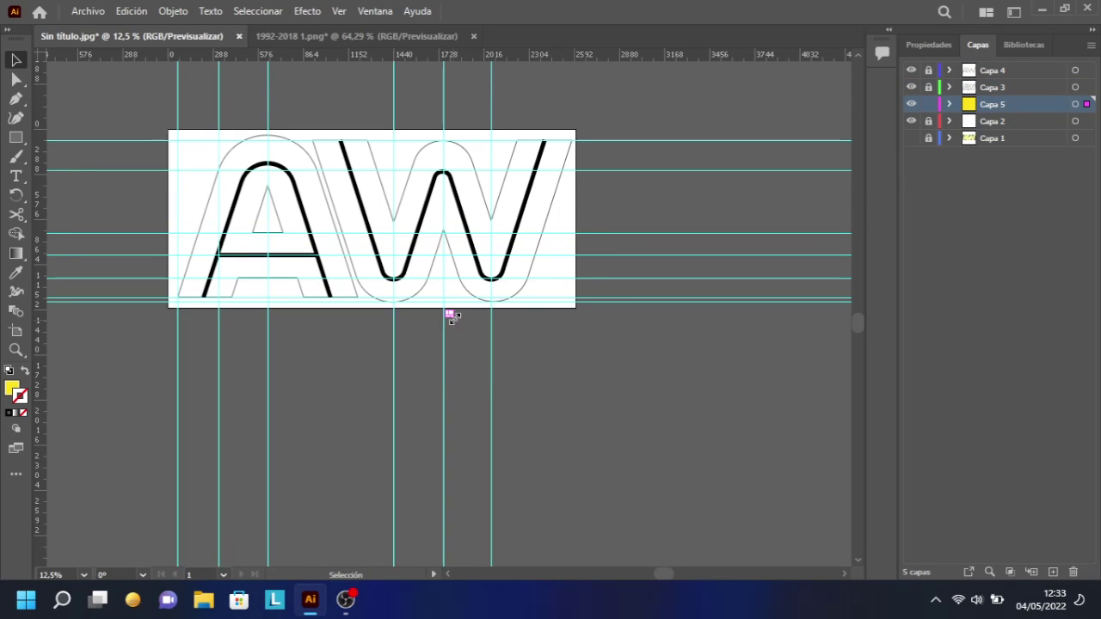
{"action": "left_click_drag", "start_coordinate": [449, 314], "coordinate": [668, 215]}
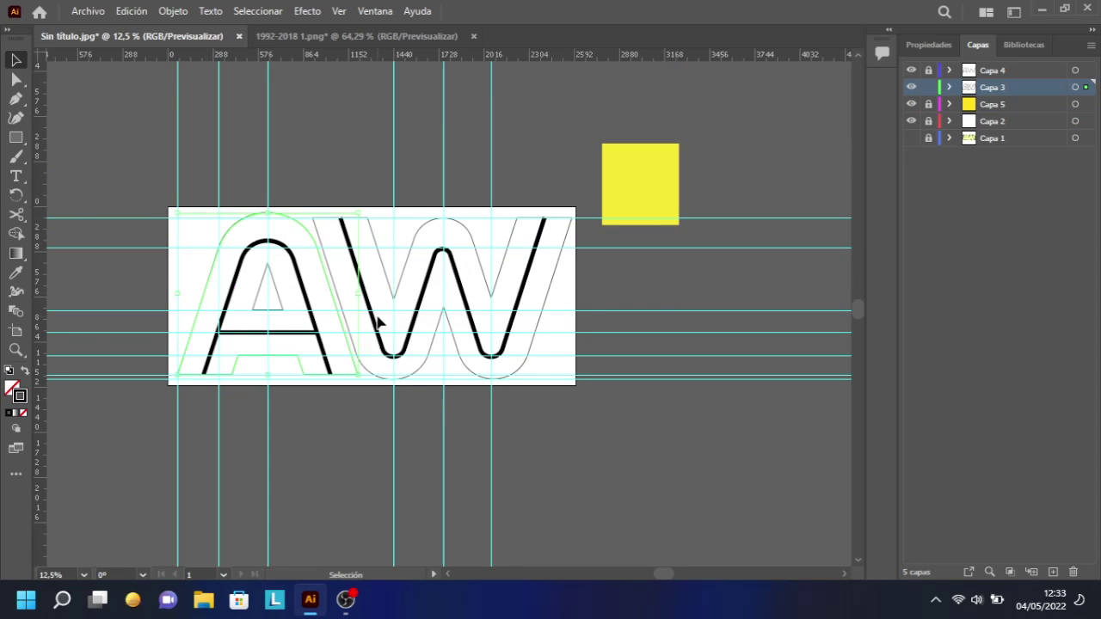
Try to apply the square's yellow to the letter outlines and to swap the inner triangle's stroke colour to its fill
{"action": "left_click", "coordinate": [664, 177]}
{"action": "key", "text": "v"}
{"action": "key", "text": "ctrl+z"}
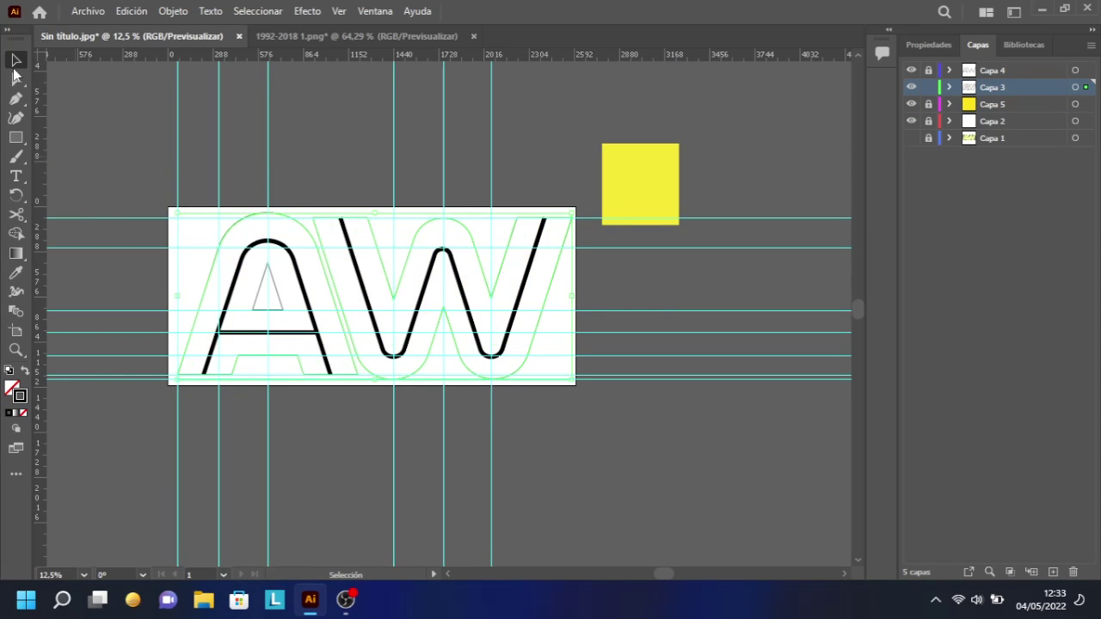
{"action": "key", "text": "ctrl+z"}
{"action": "left_click", "coordinate": [25, 374]}
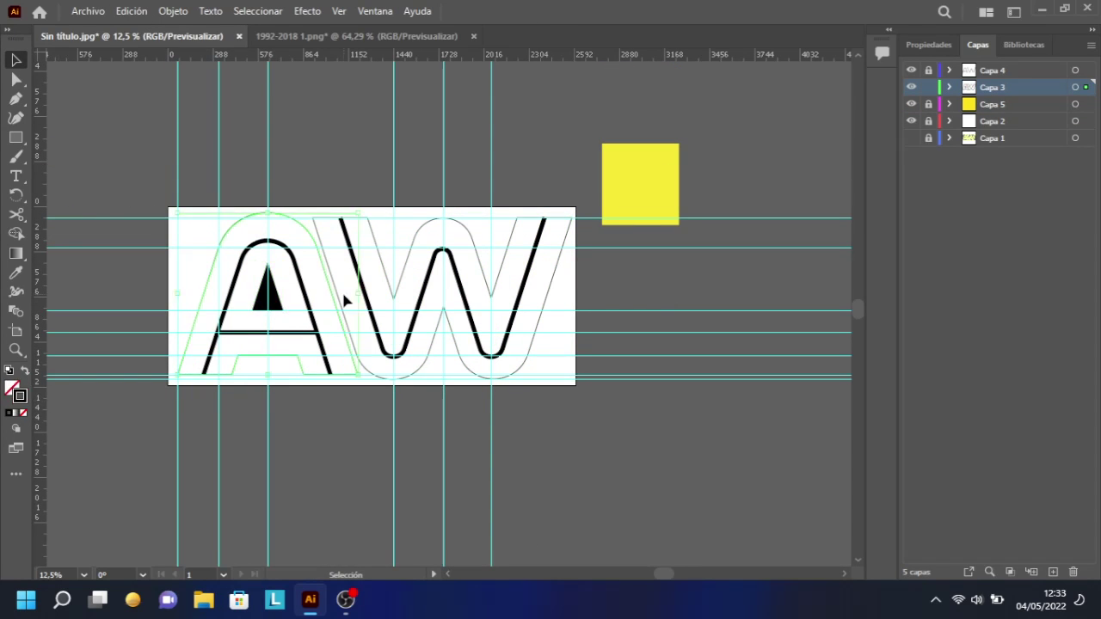
{"action": "key", "text": "ctrl+shift+z"}
{"action": "key", "text": "ctrl+z"}
Try to make a clipping mask from the A's outline and its inner triangle
{"action": "right_click", "coordinate": [268, 301]}
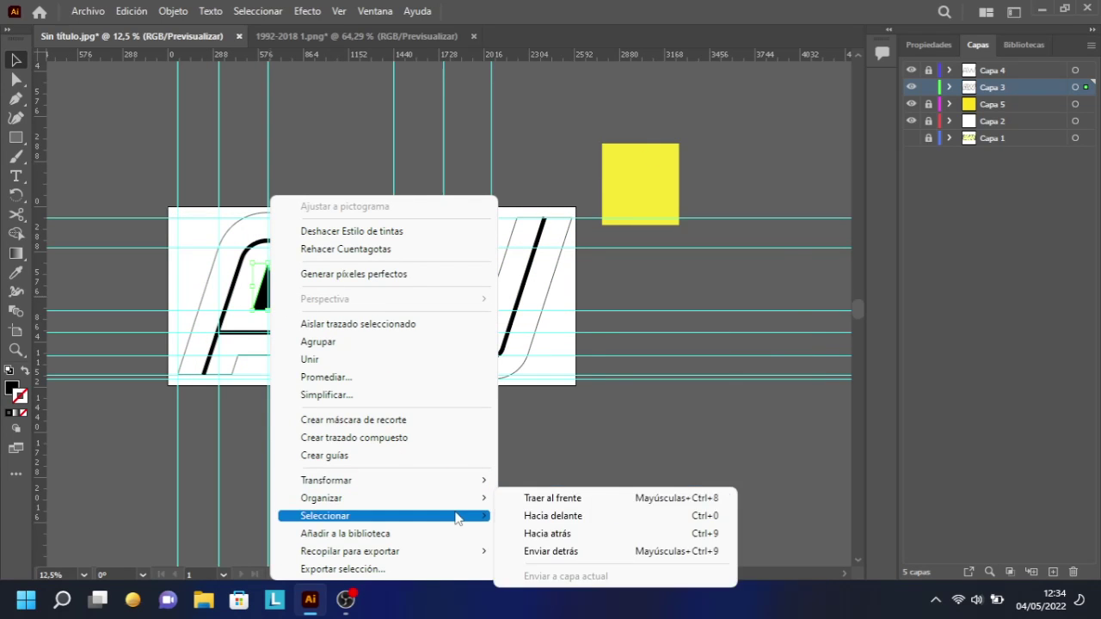
{"action": "left_click", "coordinate": [353, 420]}
{"action": "left_click", "coordinate": [702, 321]}
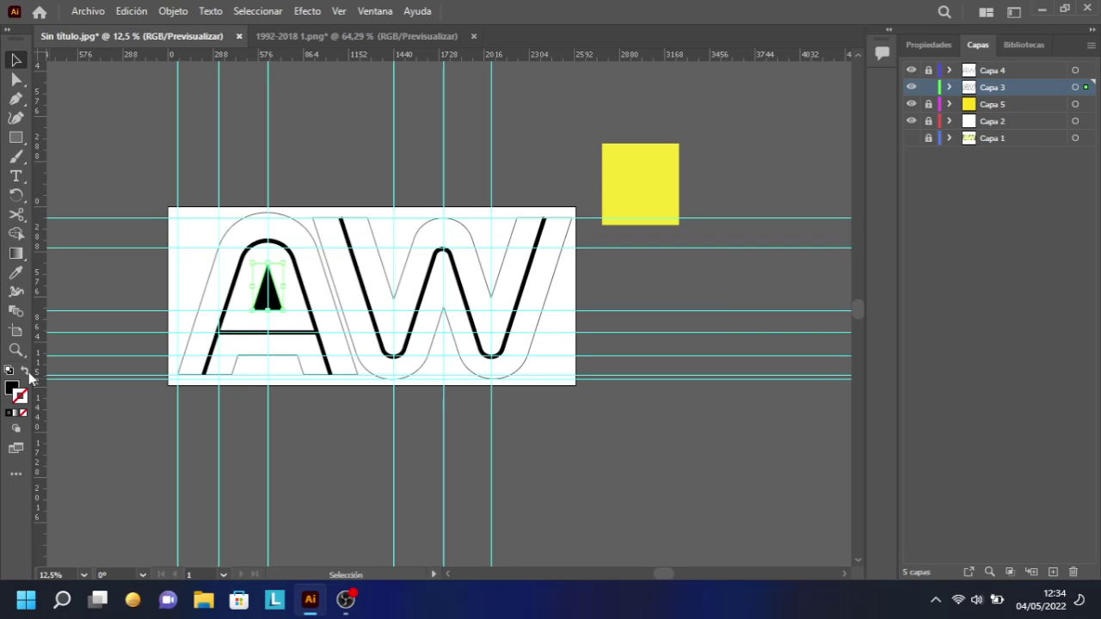
{"action": "scroll", "coordinate": [240, 262], "scroll_direction": "up", "scroll_amount": 5}
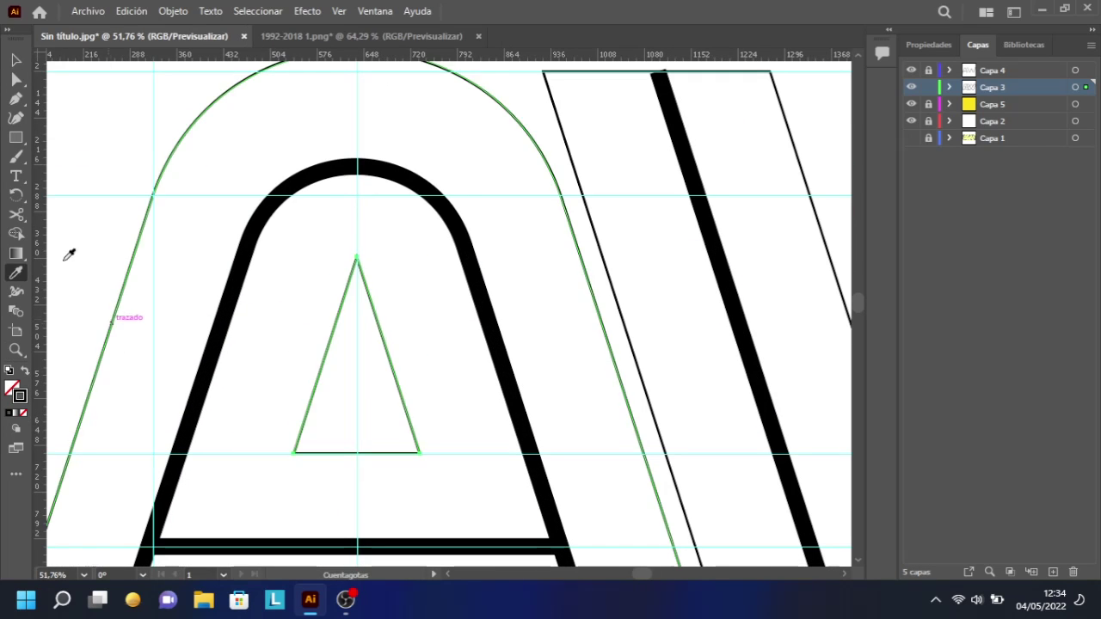
{"action": "right_click", "coordinate": [397, 378]}
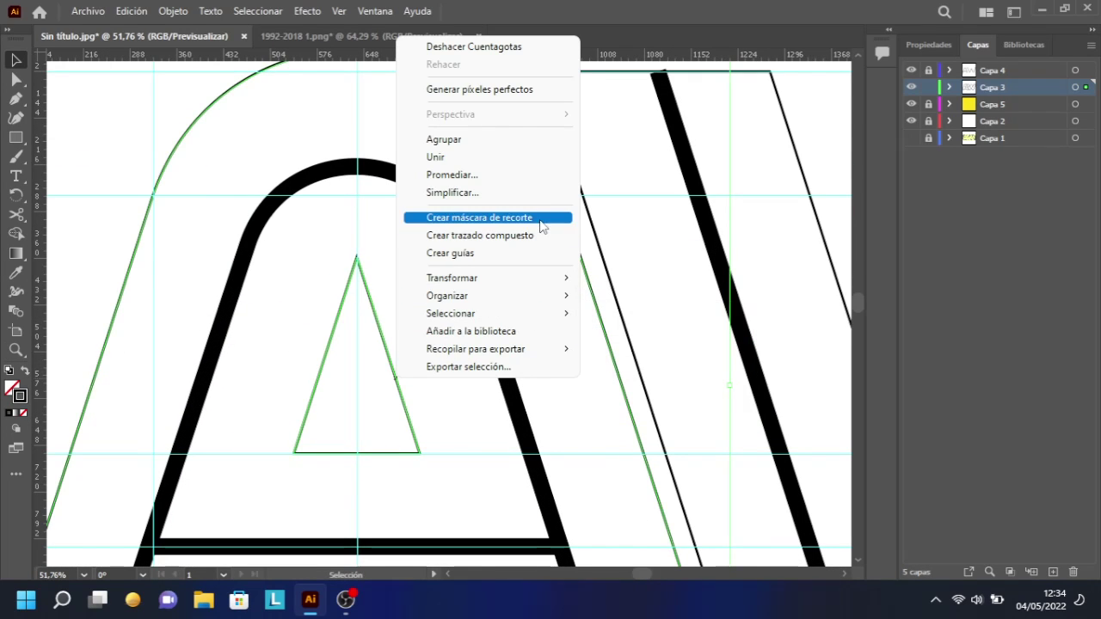
{"action": "left_click", "coordinate": [479, 217]}
{"action": "scroll", "coordinate": [56, 330], "scroll_direction": "down", "scroll_amount": 3}
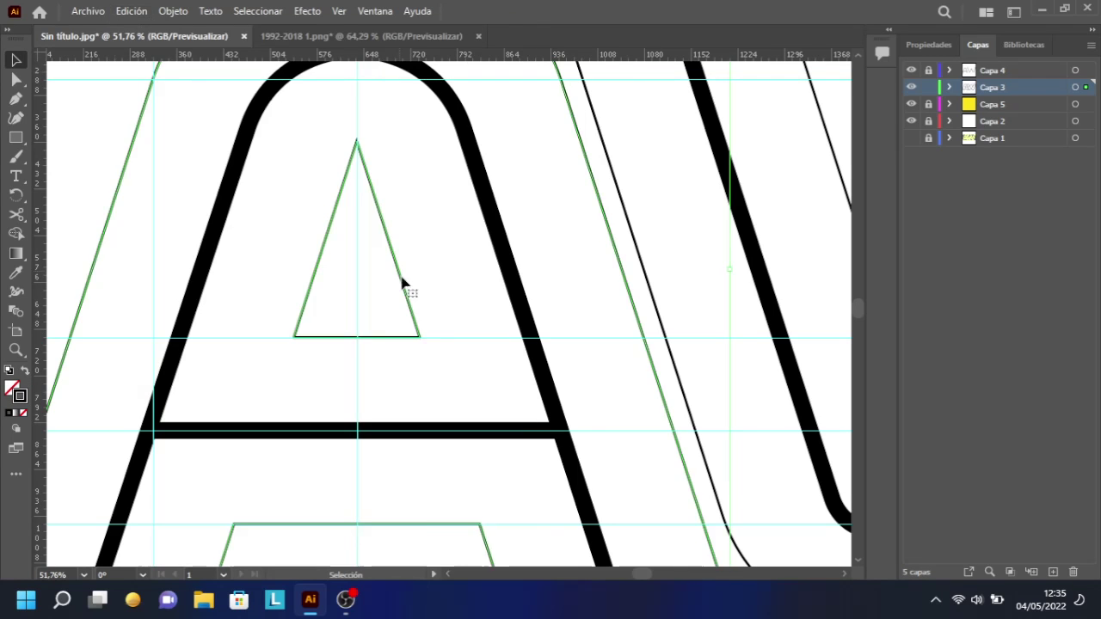
{"action": "right_click", "coordinate": [405, 283]}
{"action": "left_click", "coordinate": [484, 418]}
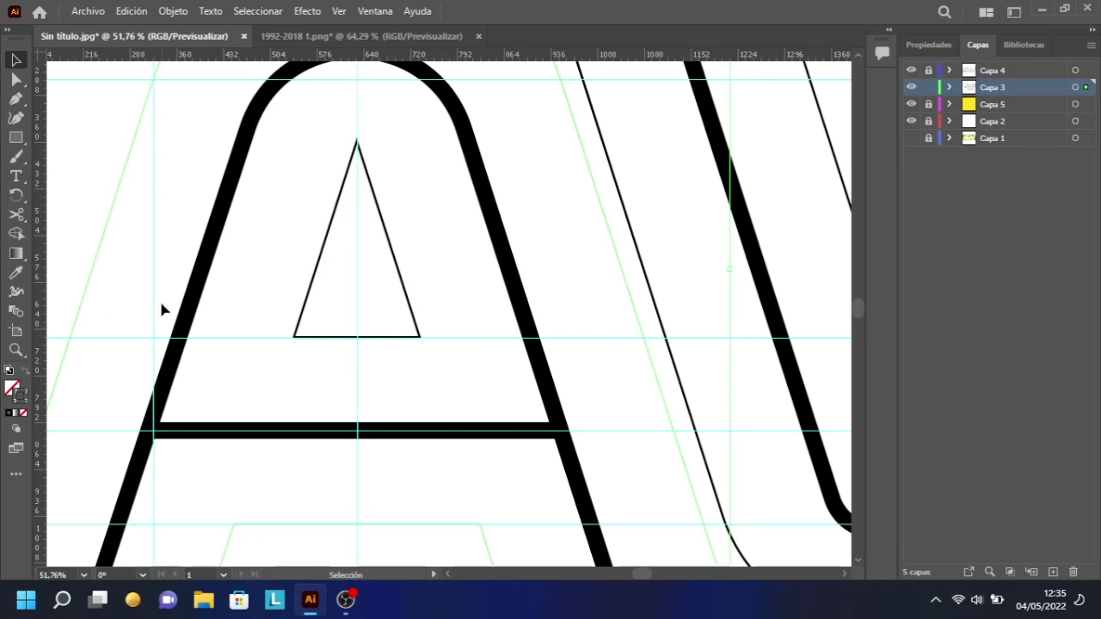
{"action": "scroll", "coordinate": [161, 310], "scroll_direction": "down", "scroll_amount": 5}
{"action": "key", "text": "i"}
{"action": "left_click", "coordinate": [624, 280]}
{"action": "key", "text": "ctrl+z"}
Fill the A's inner triangle with solid black without a stroke, stacked in front of the A's outline shape
{"action": "key", "text": "z"}
{"action": "left_click", "coordinate": [598, 358]}
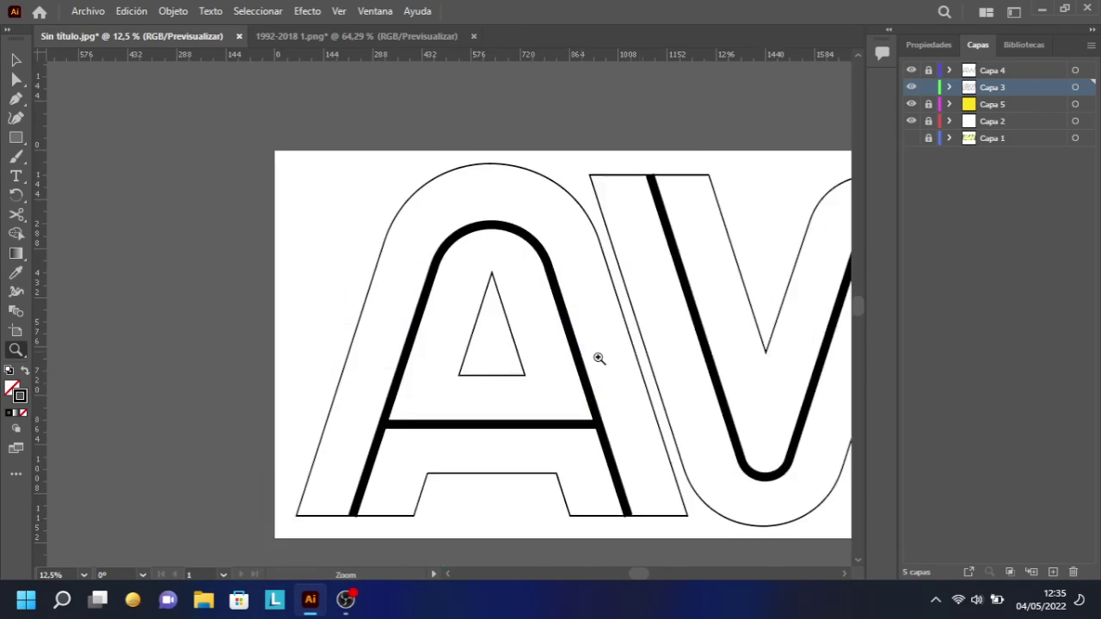
{"action": "key", "text": "v"}
{"action": "left_click", "coordinate": [476, 315]}
{"action": "right_click", "coordinate": [477, 324]}
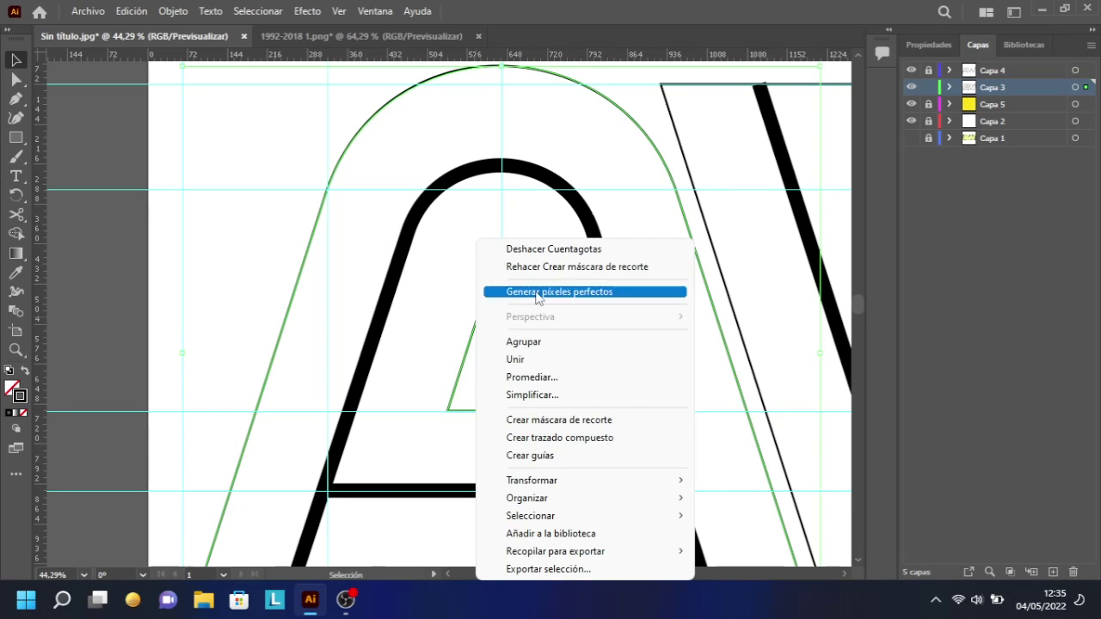
{"action": "mouse_move", "coordinate": [628, 518]}
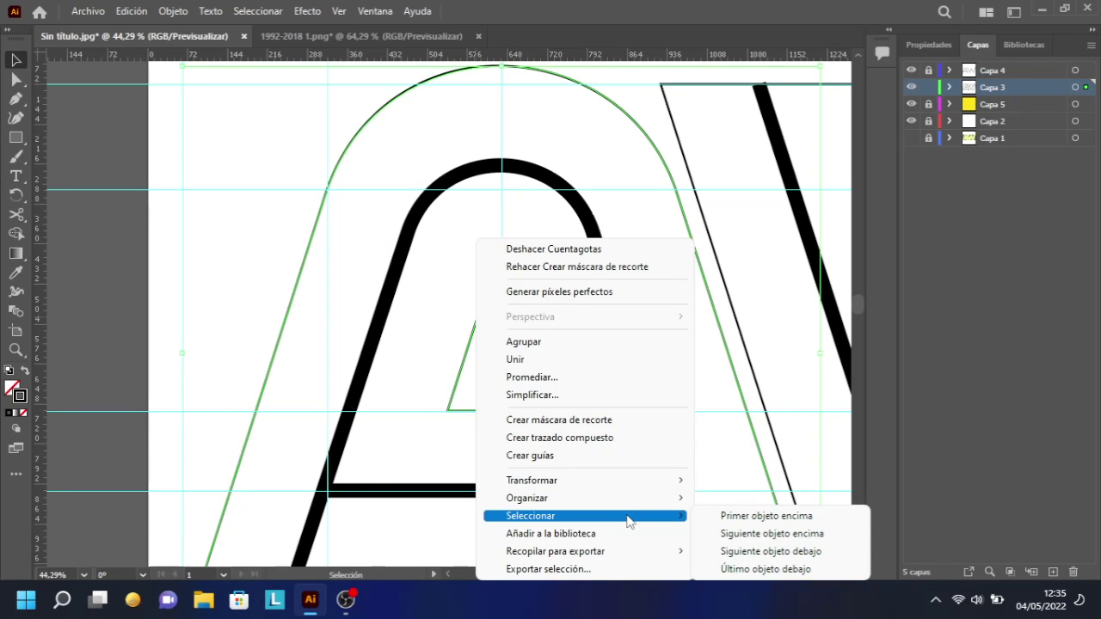
{"action": "left_click", "coordinate": [476, 326]}
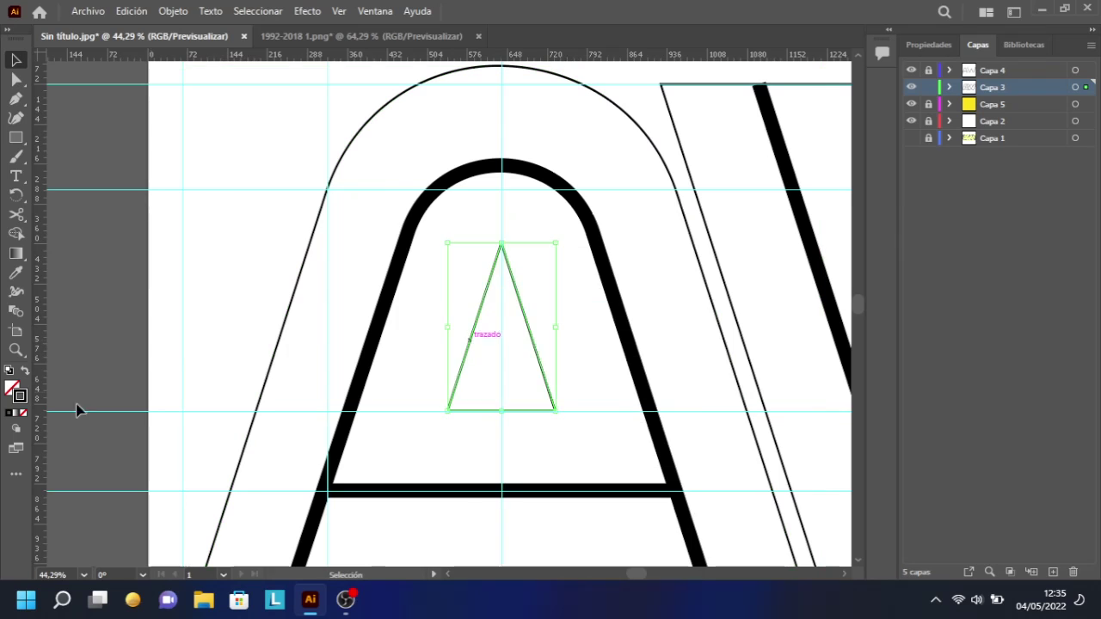
{"action": "key", "text": "shift+x"}
{"action": "right_click", "coordinate": [502, 327]}
{"action": "left_click", "coordinate": [774, 536]}
Fill the A and W outline shapes with the yellow of the square beside the artboard, using the Eyedropper
{"action": "key", "text": "ctrl+minus"}
{"action": "key", "text": "ctrl+minus"}
{"action": "key", "text": "ctrl+minus"}
{"action": "key", "text": "ctrl+minus"}
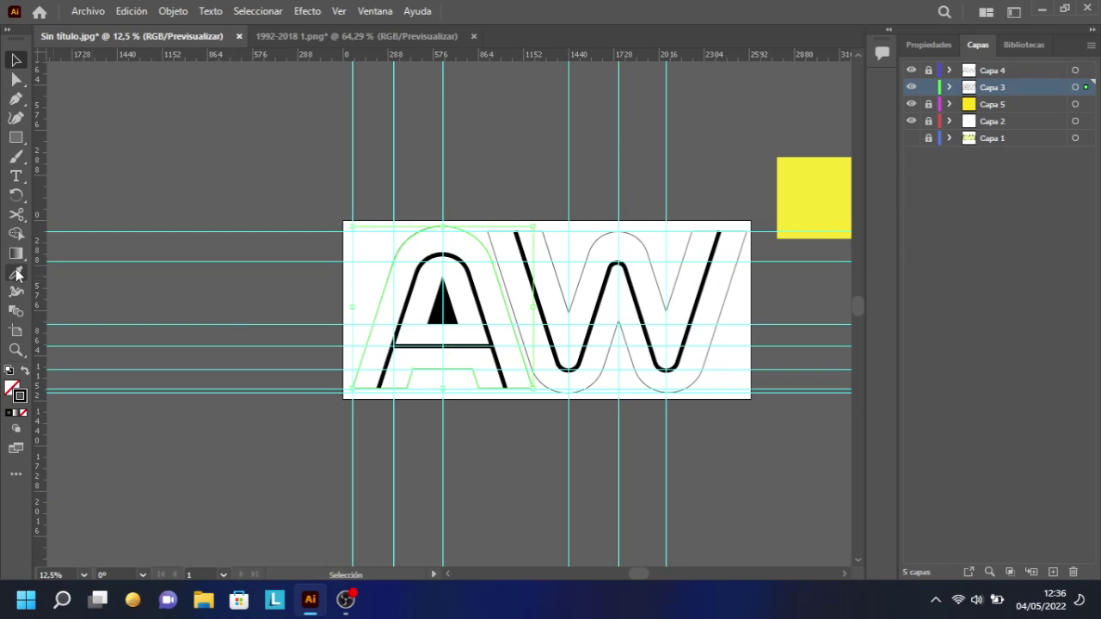
{"action": "key", "text": "i"}
{"action": "left_click", "coordinate": [508, 333]}
{"action": "key", "text": "v"}
{"action": "scroll", "coordinate": [671, 191], "scroll_direction": "right", "scroll_amount": 3}
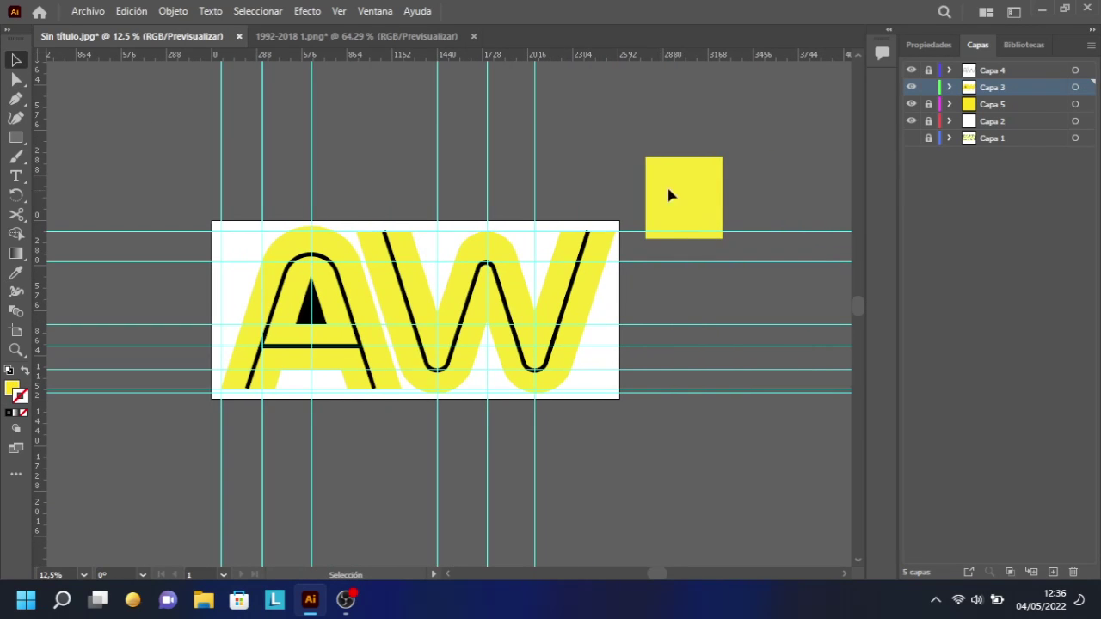
Delete the yellow square beside the artboard
{"action": "left_click", "coordinate": [671, 191]}
{"action": "left_click", "coordinate": [131, 10]}
{"action": "left_click", "coordinate": [153, 134]}
Unlock layer Capa 4 and extend both lower ends of the A's stripe slightly past the letter's baseline
{"action": "key", "text": "z"}
{"action": "left_click_drag", "start_coordinate": [284, 258], "coordinate": [342, 494]}
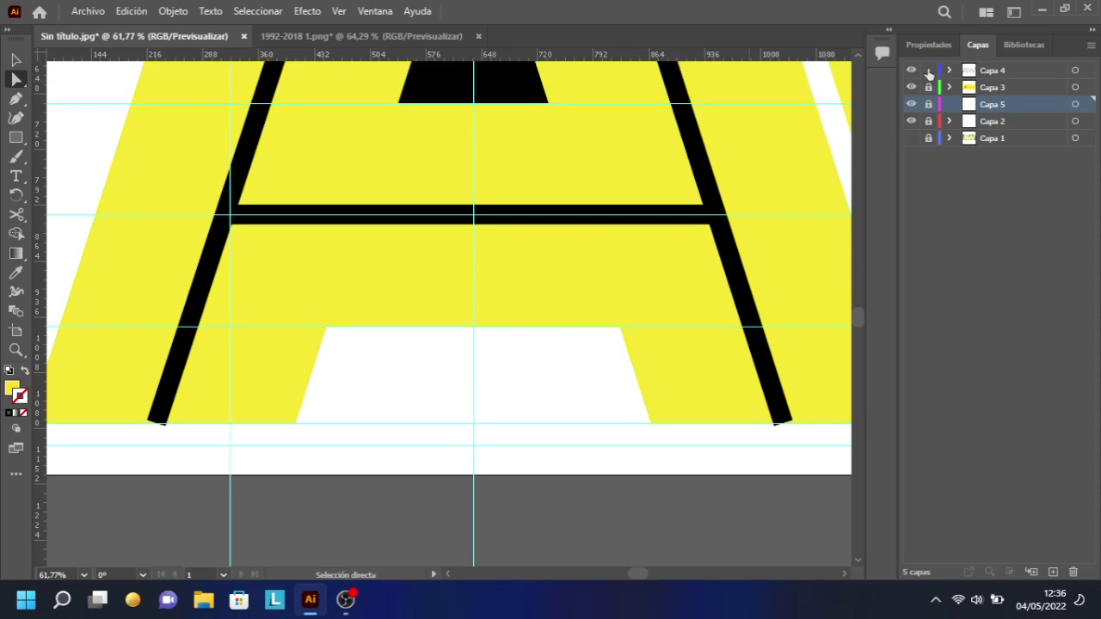
{"action": "left_click", "coordinate": [928, 70]}
{"action": "scroll", "coordinate": [135, 344], "scroll_direction": "down", "scroll_amount": 2}
{"action": "left_click_drag", "start_coordinate": [152, 373], "coordinate": [796, 384]}
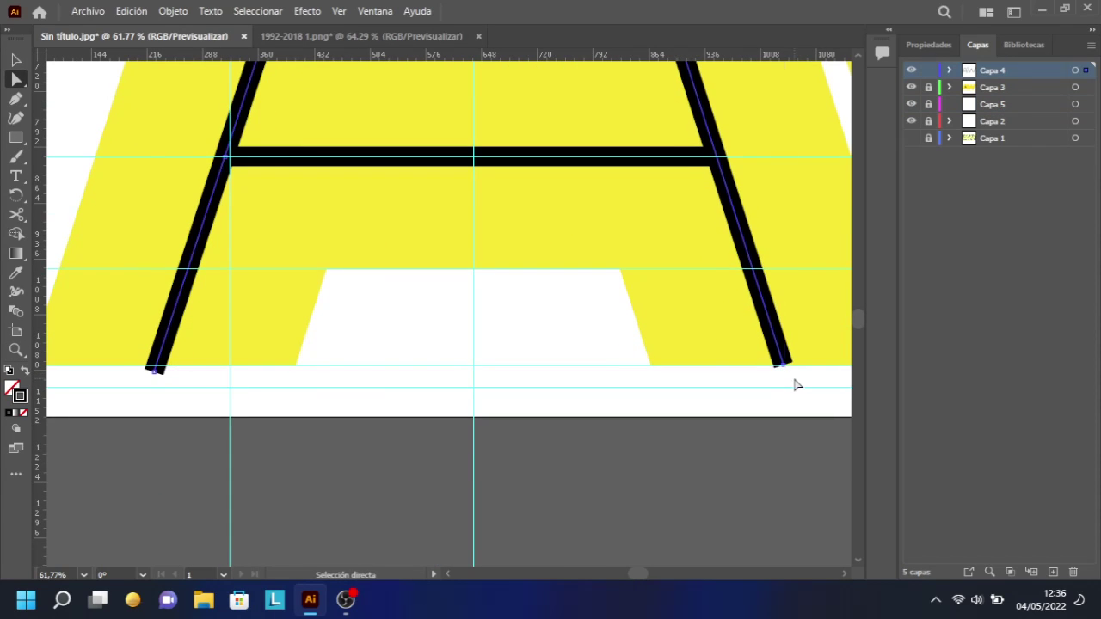
{"action": "scroll", "coordinate": [256, 243], "scroll_direction": "up", "scroll_amount": 5}
{"action": "scroll", "coordinate": [580, 252], "scroll_direction": "down", "scroll_amount": 7}
{"action": "mouse_move", "coordinate": [784, 307]}
{"action": "left_mouse_down"}
{"action": "mouse_move", "coordinate": [802, 317]}
{"action": "mouse_move", "coordinate": [793, 319]}
{"action": "left_mouse_up"}
{"action": "left_click_drag", "start_coordinate": [743, 285], "coordinate": [853, 354]}
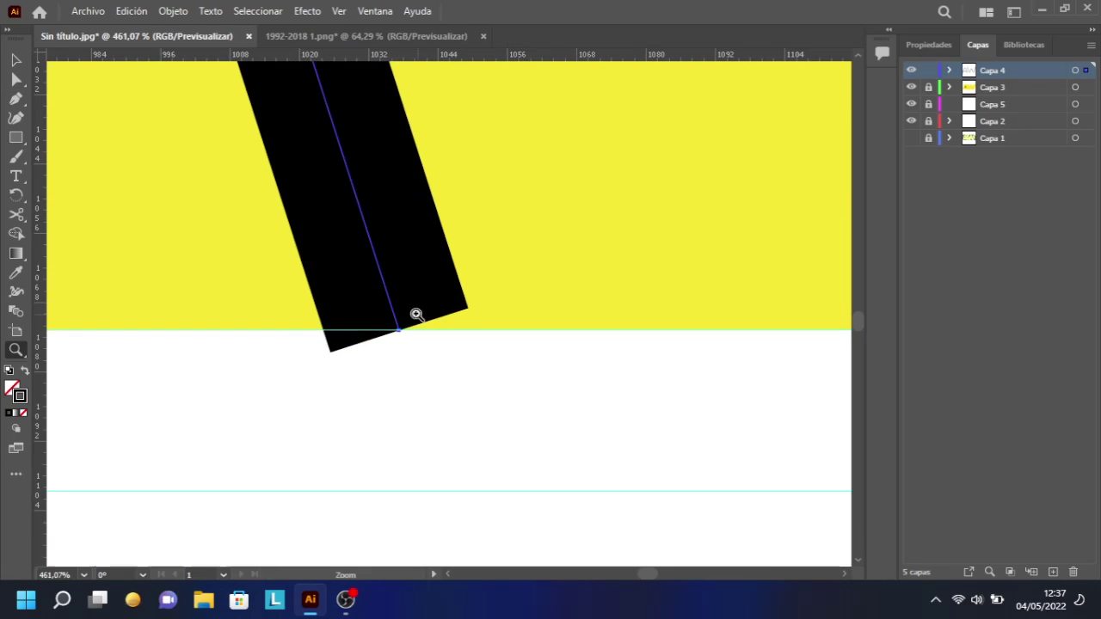
{"action": "left_click_drag", "start_coordinate": [400, 258], "coordinate": [444, 256]}
Extend the W stripe's upper end slightly past the letter's upper edge
{"action": "scroll", "coordinate": [445, 319], "scroll_direction": "down", "scroll_amount": 10}
{"action": "scroll", "coordinate": [620, 187], "scroll_direction": "up", "scroll_amount": 8}
{"action": "left_click_drag", "start_coordinate": [654, 575], "coordinate": [706, 575]}
{"action": "left_click_drag", "start_coordinate": [569, 263], "coordinate": [570, 262]}
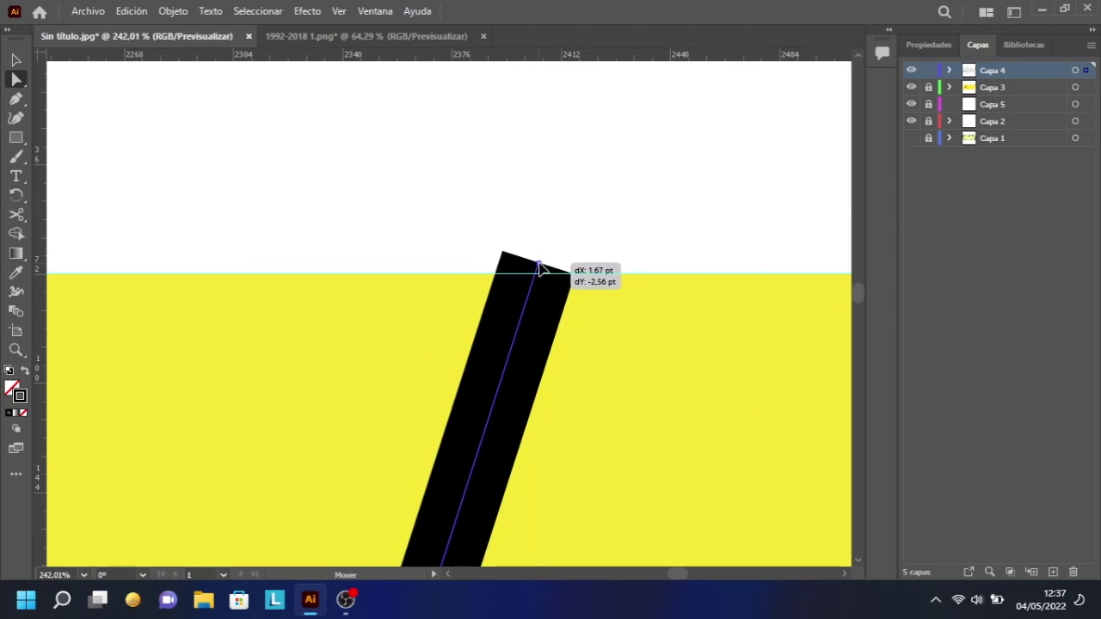
{"action": "scroll", "coordinate": [577, 284], "scroll_direction": "down", "scroll_amount": 9}
{"action": "key", "text": "z"}
{"action": "scroll", "coordinate": [359, 424], "scroll_direction": "up", "scroll_amount": 2}
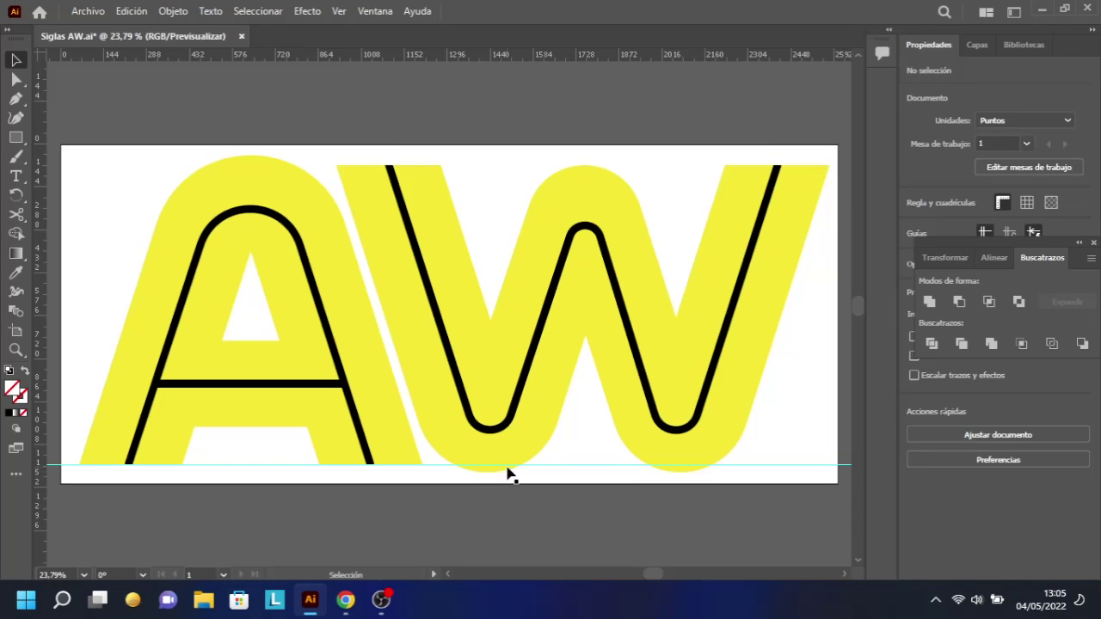
{"action": "left_click", "coordinate": [211, 225]}
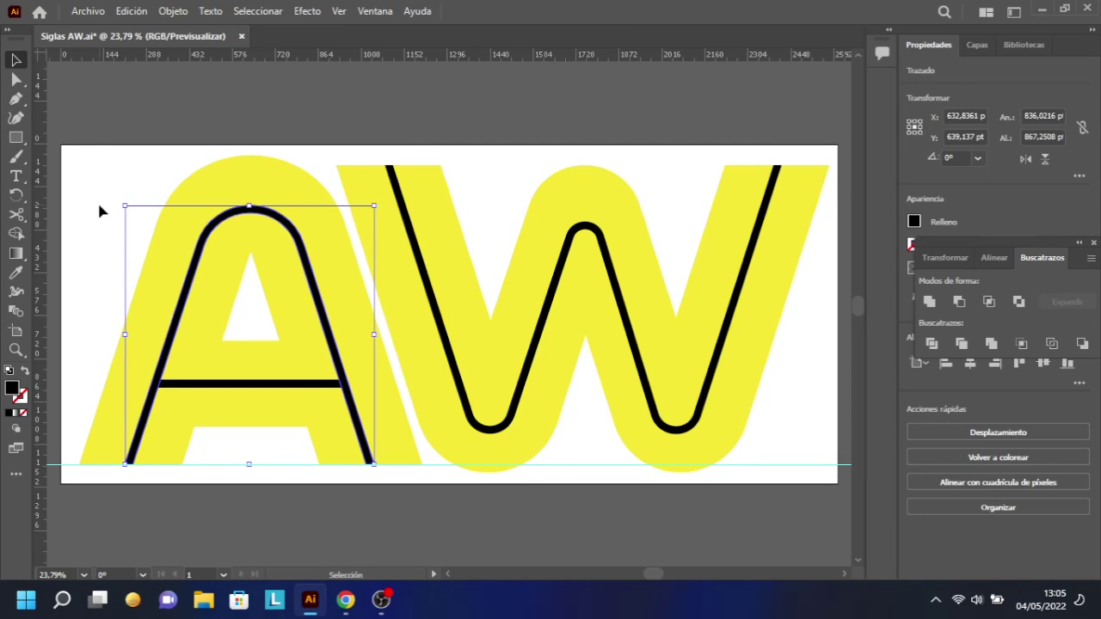
{"action": "left_click", "coordinate": [98, 200]}
{"action": "left_click", "coordinate": [192, 384]}
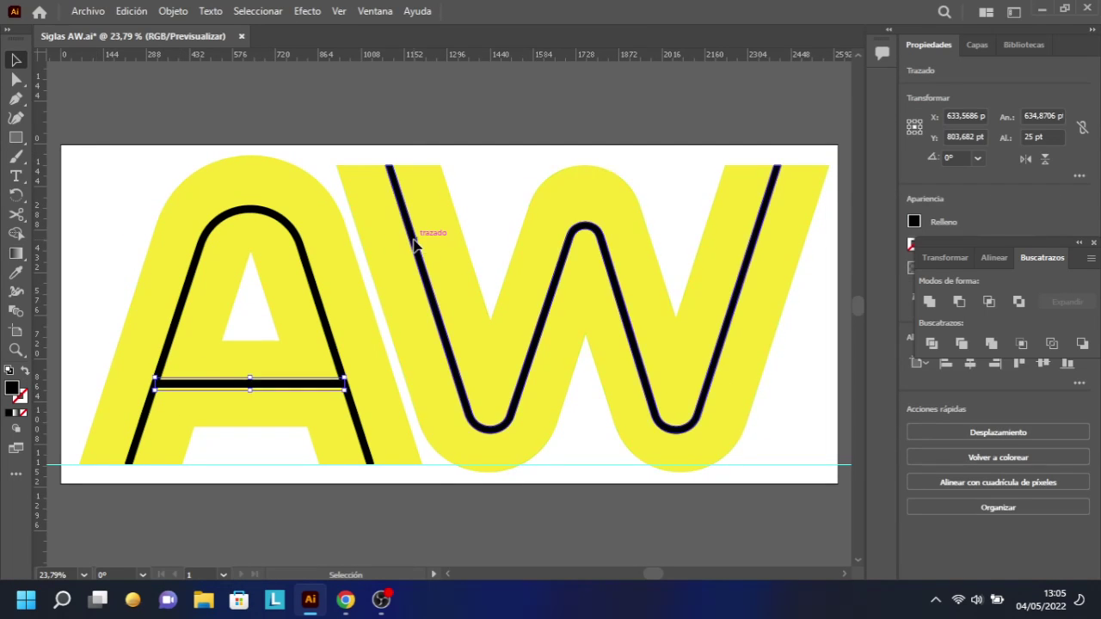
{"action": "left_click", "coordinate": [592, 148]}
Lock layers Capa 5 and Capa 2, split all letter and stripe shapes with the Divide pathfinder, and ungroup the pieces
{"action": "key", "text": "F7"}
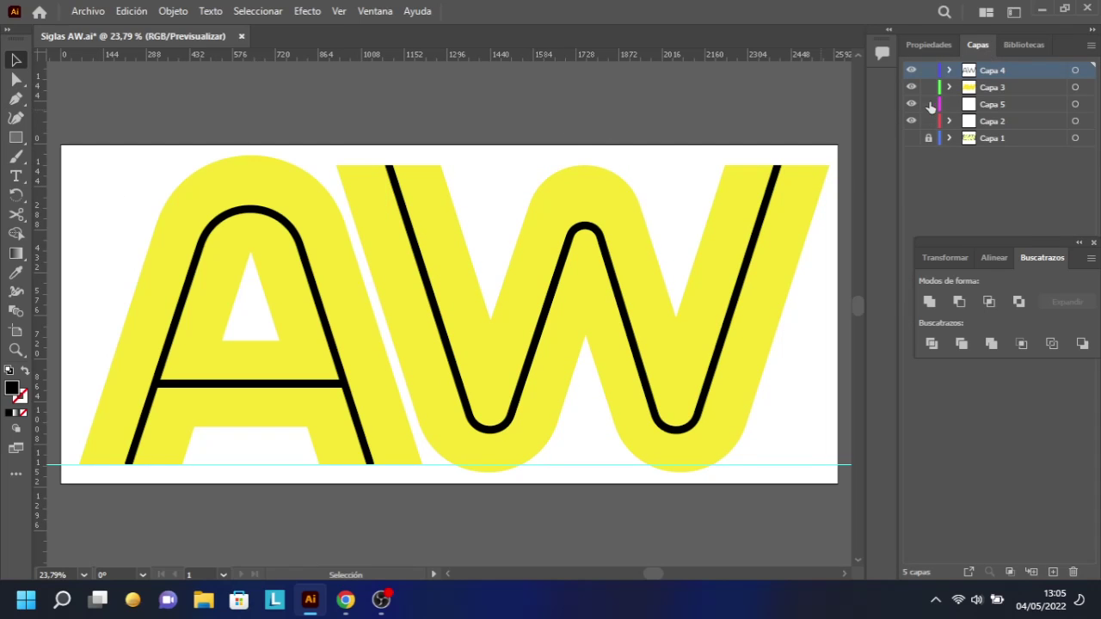
{"action": "key", "text": "ctrl+a"}
{"action": "left_click", "coordinate": [931, 343]}
{"action": "left_click", "coordinate": [131, 10]}
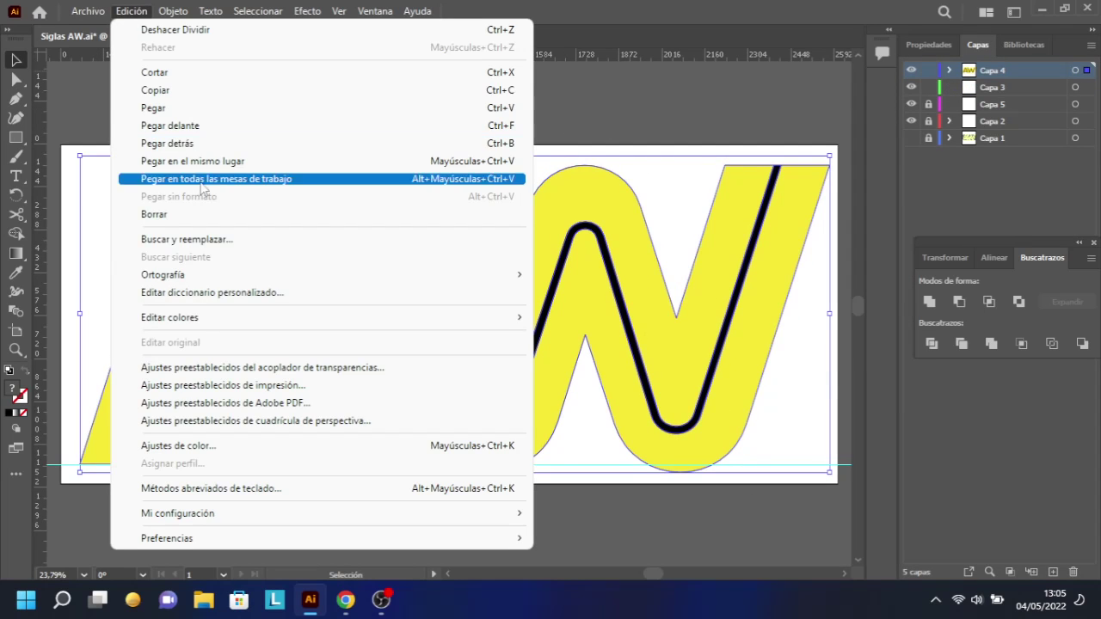
{"action": "right_click", "coordinate": [578, 310]}
{"action": "key", "text": "Escape"}
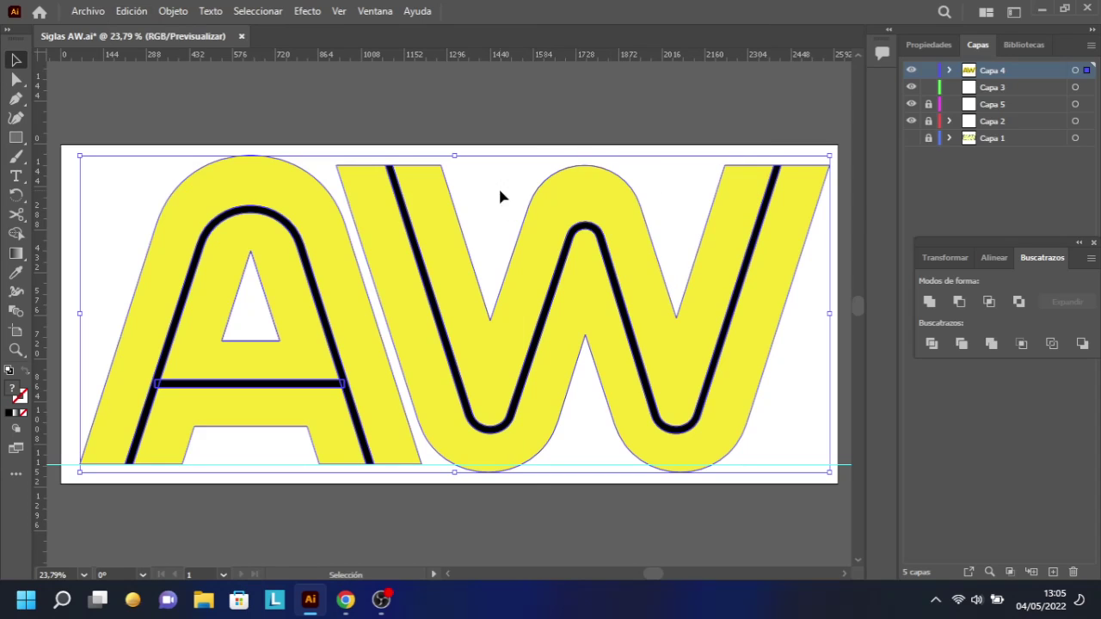
Delete the W's black stripe, the A's black crossbar stripe and the A's arched stripe
{"action": "left_click", "coordinate": [417, 246]}
{"action": "left_click", "coordinate": [132, 10]}
{"action": "left_click", "coordinate": [153, 214]}
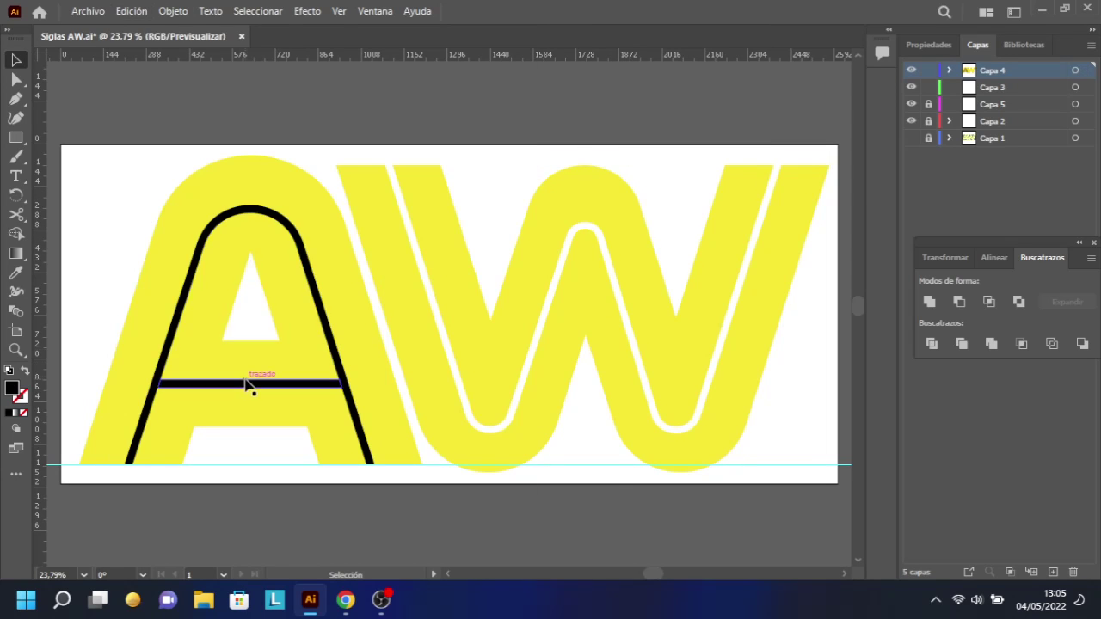
{"action": "left_click", "coordinate": [246, 381]}
{"action": "left_click", "coordinate": [131, 11]}
{"action": "left_click", "coordinate": [127, 222]}
{"action": "left_click", "coordinate": [178, 319]}
{"action": "left_click", "coordinate": [132, 11]}
{"action": "left_click", "coordinate": [154, 214]}
Delete the two small black leftover pieces at the ends of the A's crossbar stripe
{"action": "left_click", "coordinate": [160, 387]}
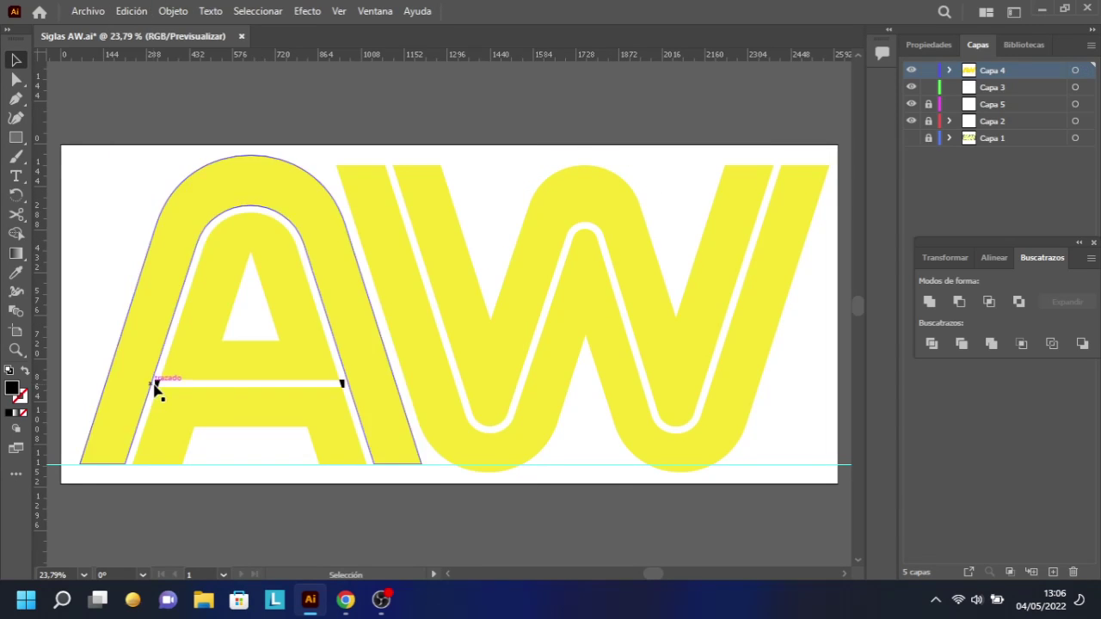
{"action": "left_click", "coordinate": [132, 10]}
{"action": "left_click", "coordinate": [154, 214]}
{"action": "left_click", "coordinate": [344, 380]}
{"action": "left_click", "coordinate": [132, 10]}
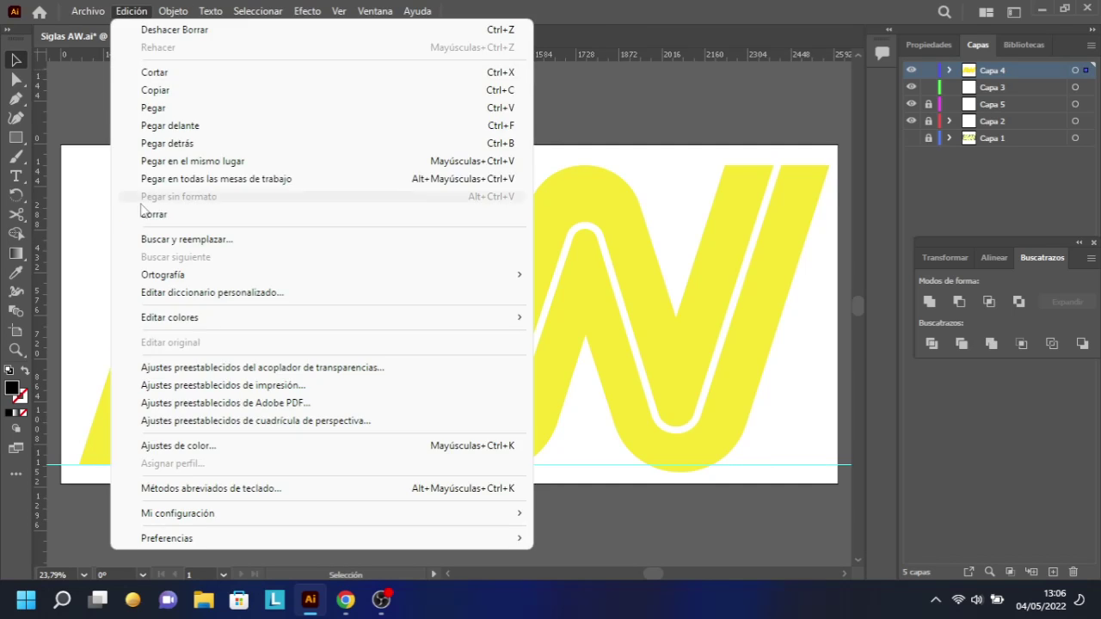
{"action": "left_click", "coordinate": [154, 214]}
Unlock layers Capa 5 and Capa 2 and delete the background shape on Capa 2
{"action": "left_click", "coordinate": [928, 104]}
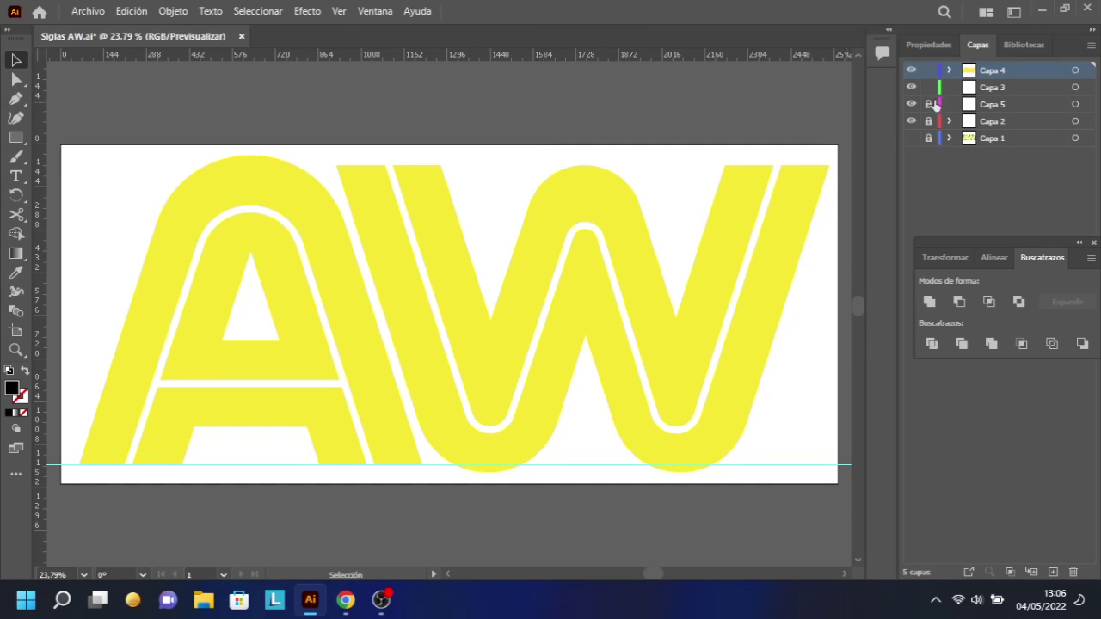
{"action": "left_click", "coordinate": [928, 120]}
{"action": "left_click", "coordinate": [757, 465]}
{"action": "left_click", "coordinate": [131, 10]}
{"action": "left_click", "coordinate": [154, 214]}
Export the yellow letters in PNG format as "Siglas AW" to the Multimedios folder
{"action": "left_click", "coordinate": [88, 10]}
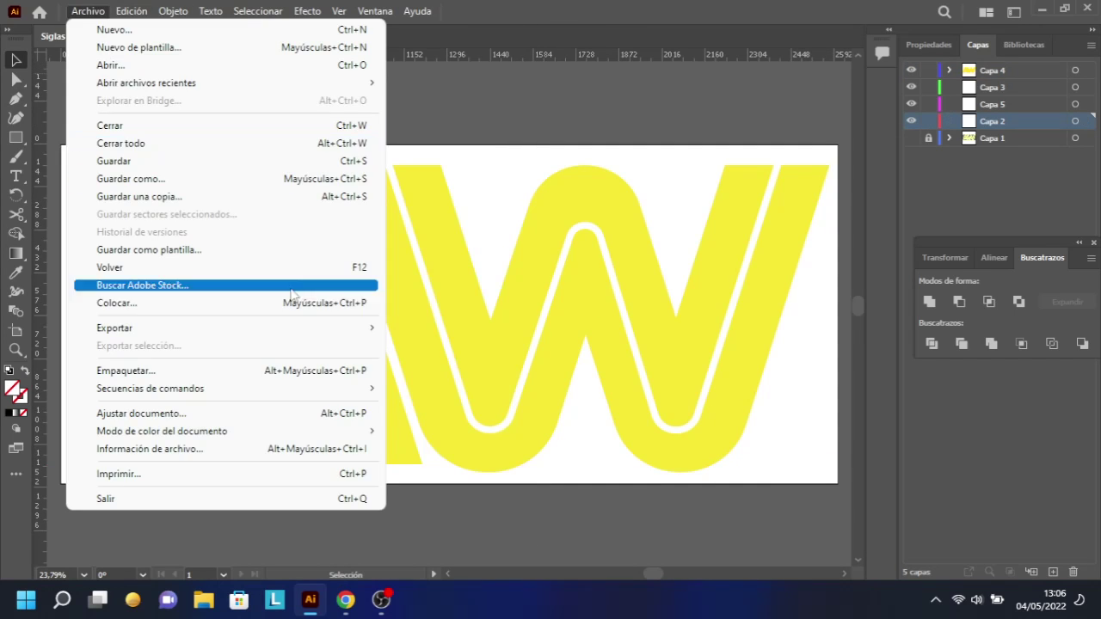
{"action": "mouse_move", "coordinate": [361, 327]}
{"action": "left_click", "coordinate": [484, 346]}
{"action": "left_click", "coordinate": [268, 326]}
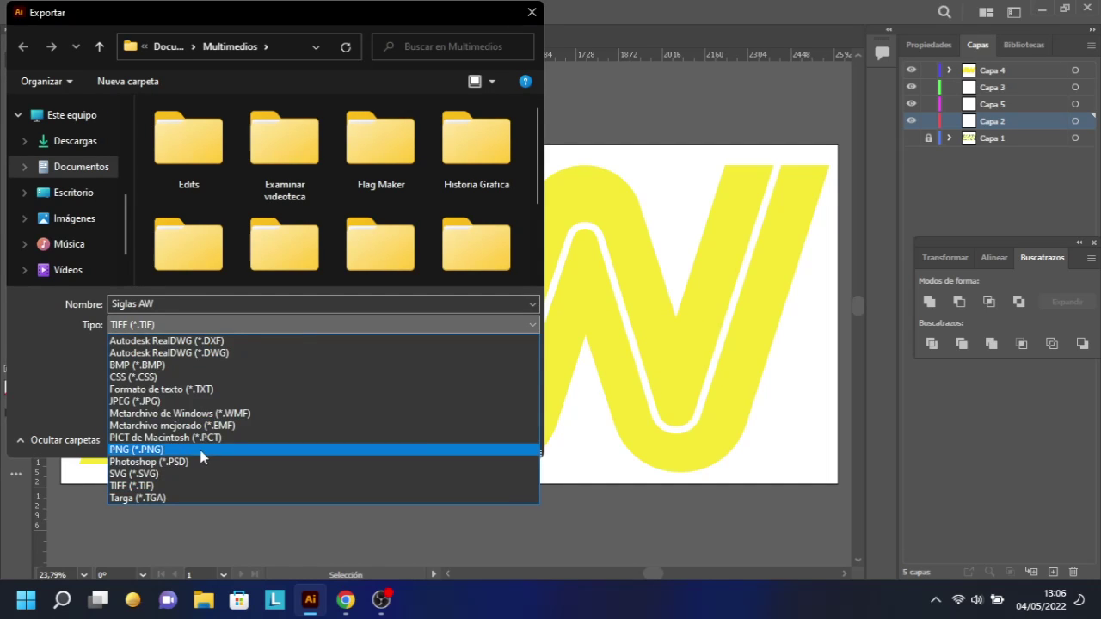
{"action": "left_click", "coordinate": [202, 451]}
{"action": "left_click", "coordinate": [404, 438]}
{"action": "left_click", "coordinate": [579, 540]}
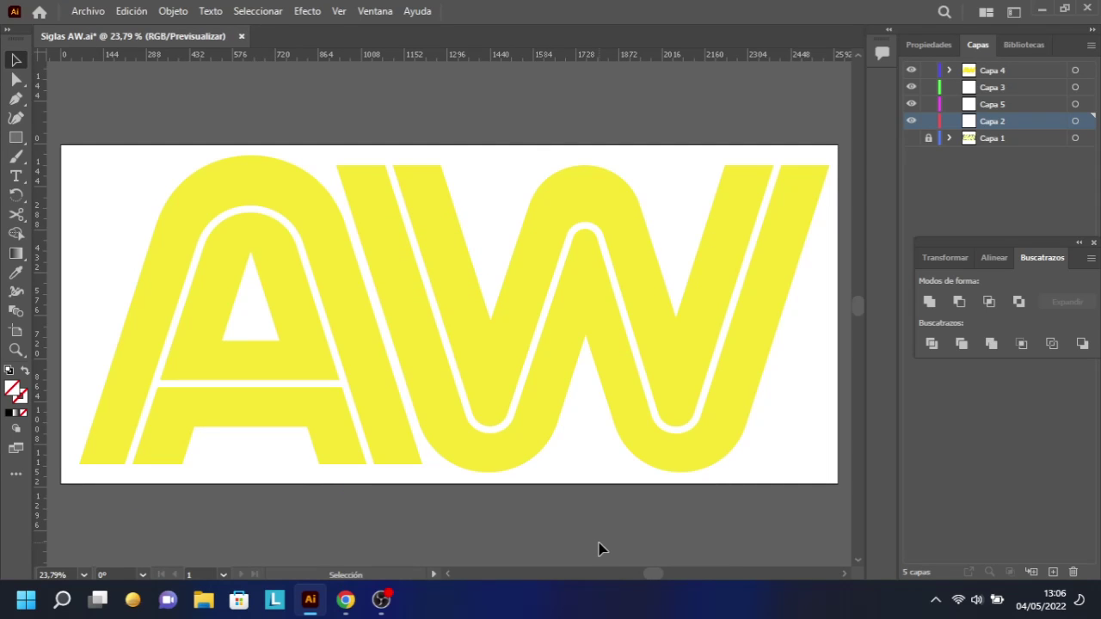
Fill all pieces of the A and W with black
{"action": "left_click", "coordinate": [215, 288]}
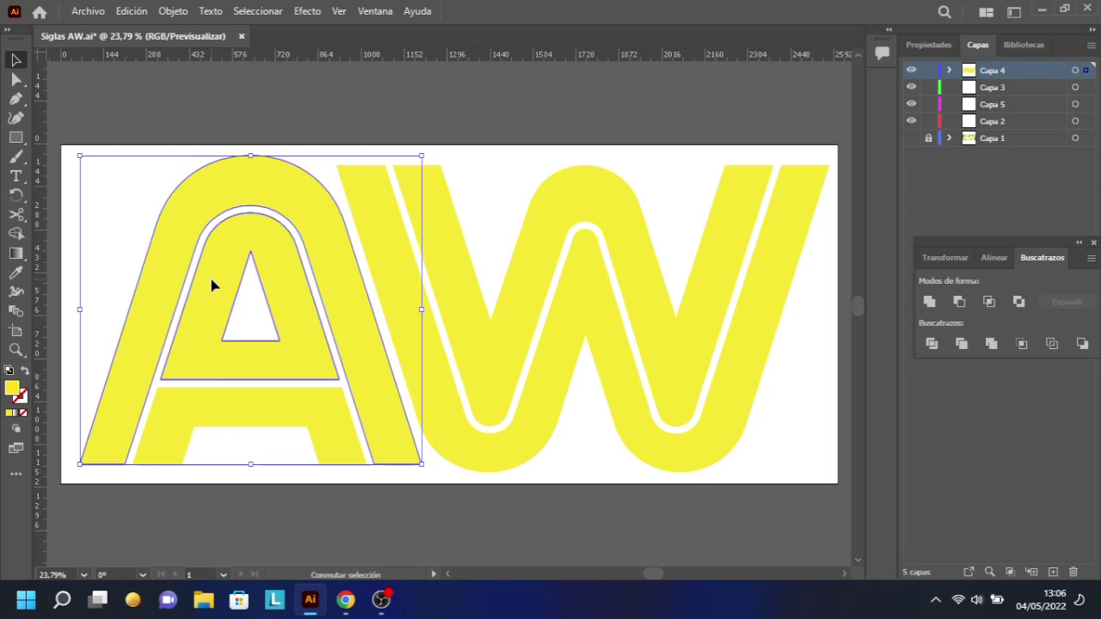
{"action": "left_click", "coordinate": [482, 348], "text": "shift"}
{"action": "double_click", "coordinate": [16, 388]}
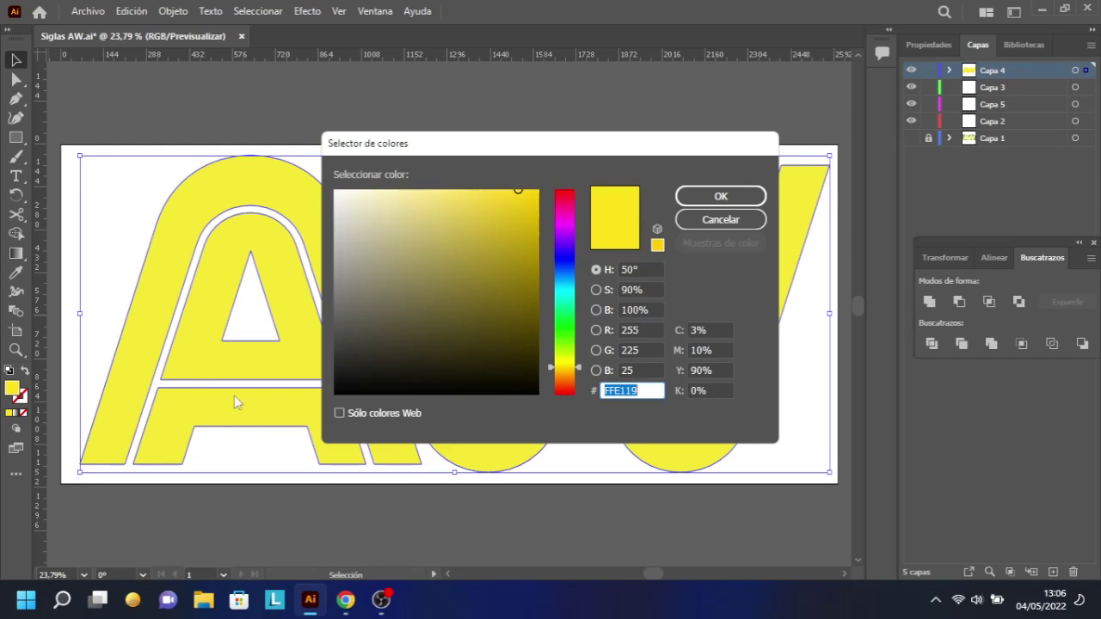
{"action": "left_click", "coordinate": [721, 196]}
Export the black letters as "Siglas AW 2.png" at 72 ppi with a transparent background
{"action": "left_click", "coordinate": [87, 10]}
{"action": "mouse_move", "coordinate": [330, 328]}
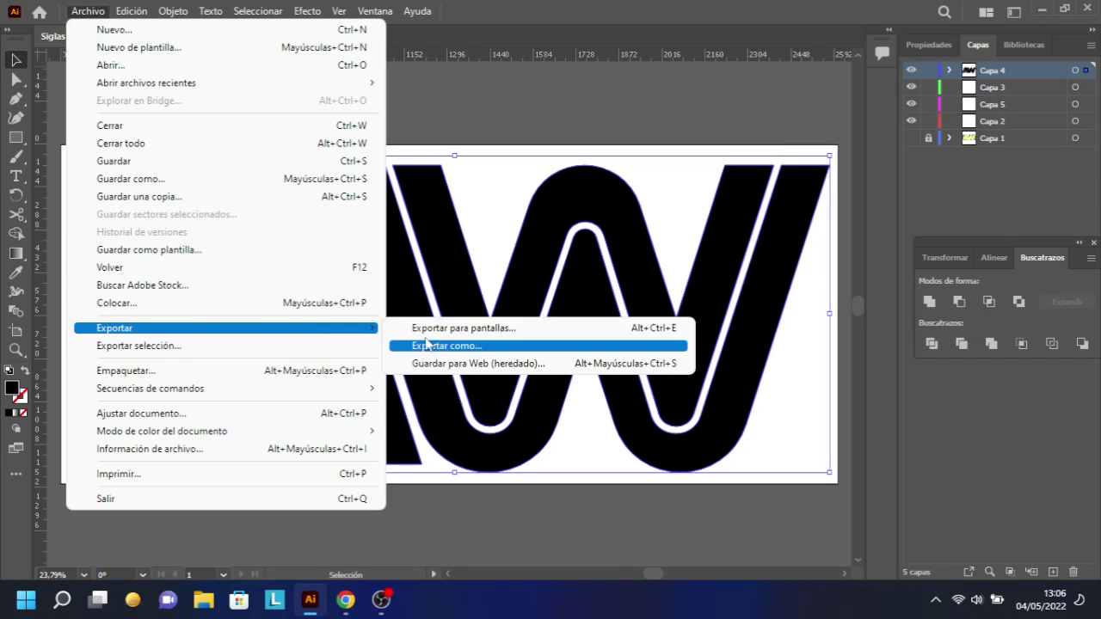
{"action": "left_click", "coordinate": [430, 347]}
{"action": "key", "text": "Return"}
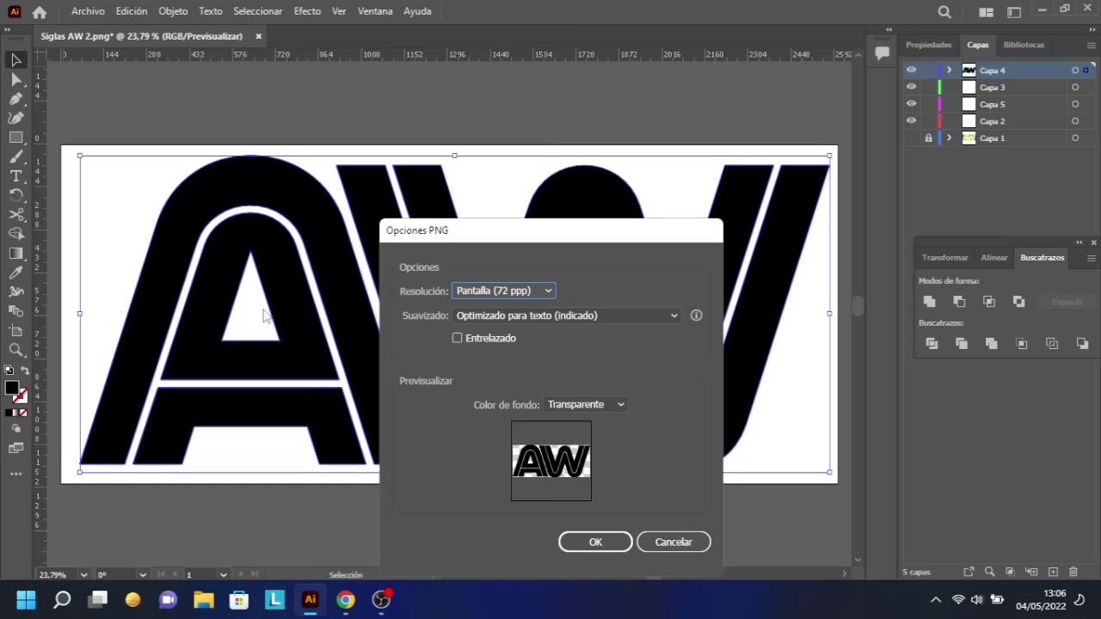
{"action": "left_click", "coordinate": [595, 542]}
{"action": "left_click", "coordinate": [88, 10]}
{"action": "key", "text": "Escape"}
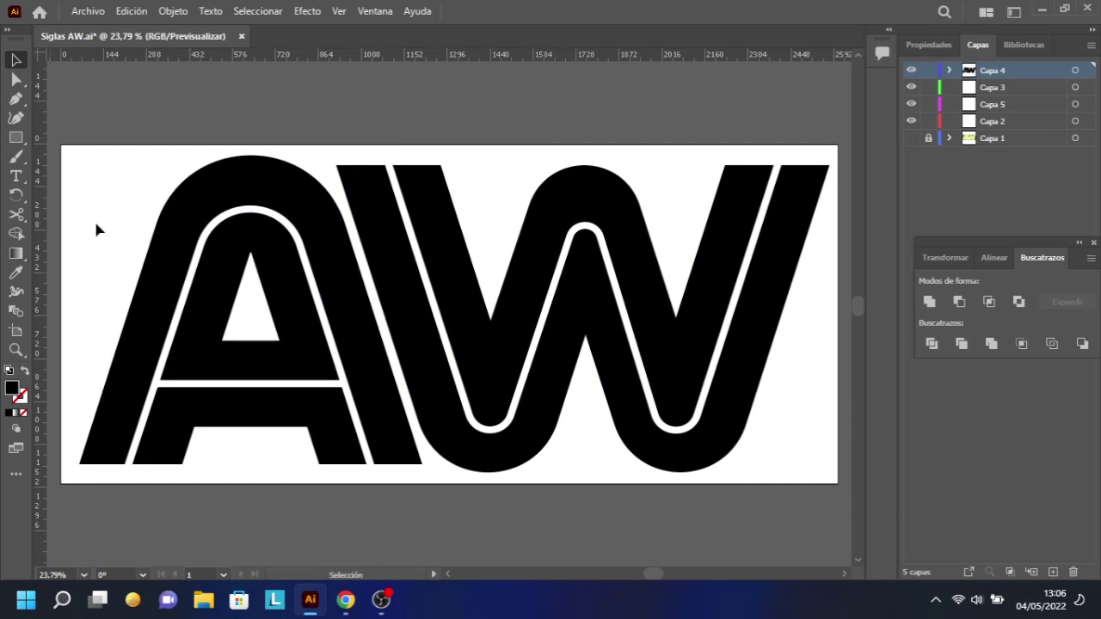
Fill all pieces of the A and W with white
{"action": "left_click", "coordinate": [207, 347]}
{"action": "left_click", "coordinate": [476, 351], "text": "shift"}
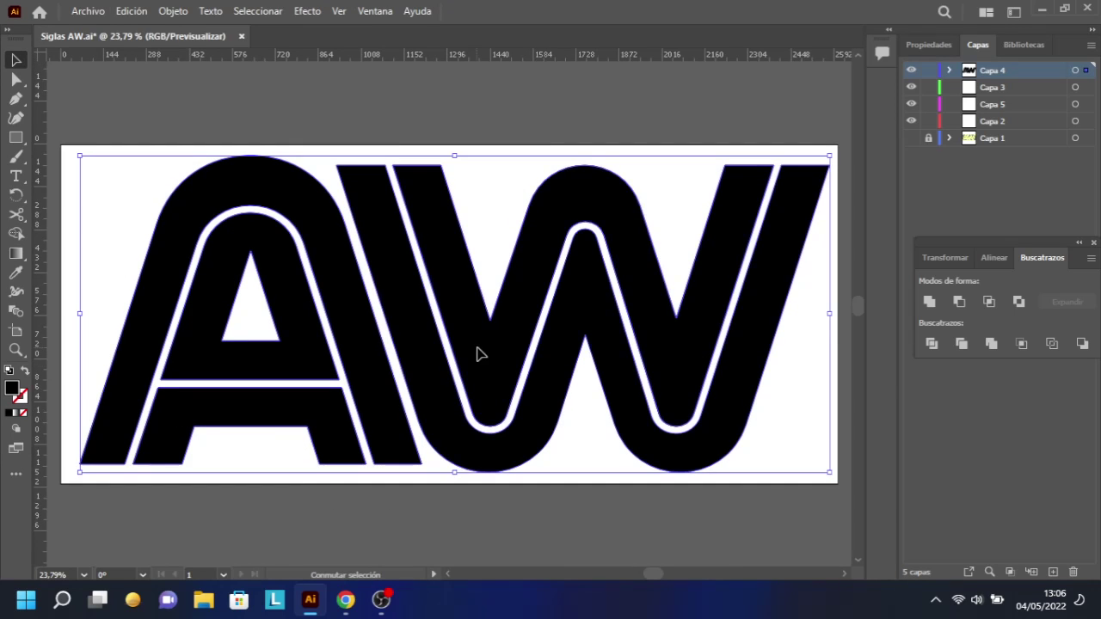
{"action": "double_click", "coordinate": [12, 387]}
{"action": "left_click", "coordinate": [369, 246]}
{"action": "left_click", "coordinate": [336, 189]}
{"action": "left_click", "coordinate": [719, 194]}
Export the white letters as "Siglas AW 3.png" at 72 ppi with a transparent background, and clear the selection
{"action": "left_click", "coordinate": [88, 10]}
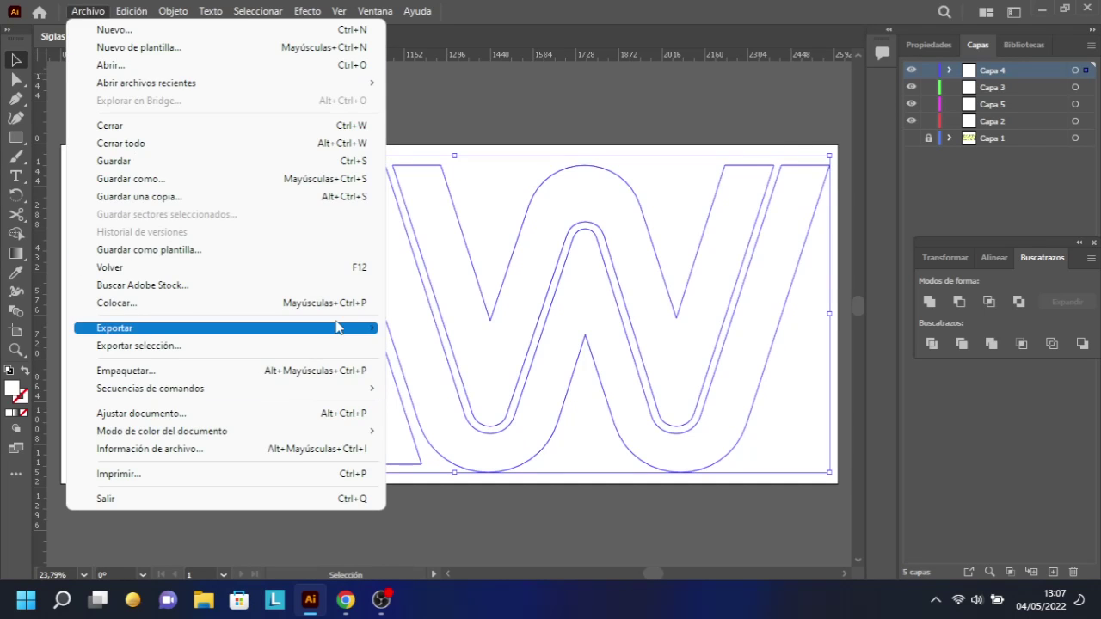
{"action": "left_click", "coordinate": [439, 343]}
{"action": "type", "text": "3"}
{"action": "key", "text": "Return"}
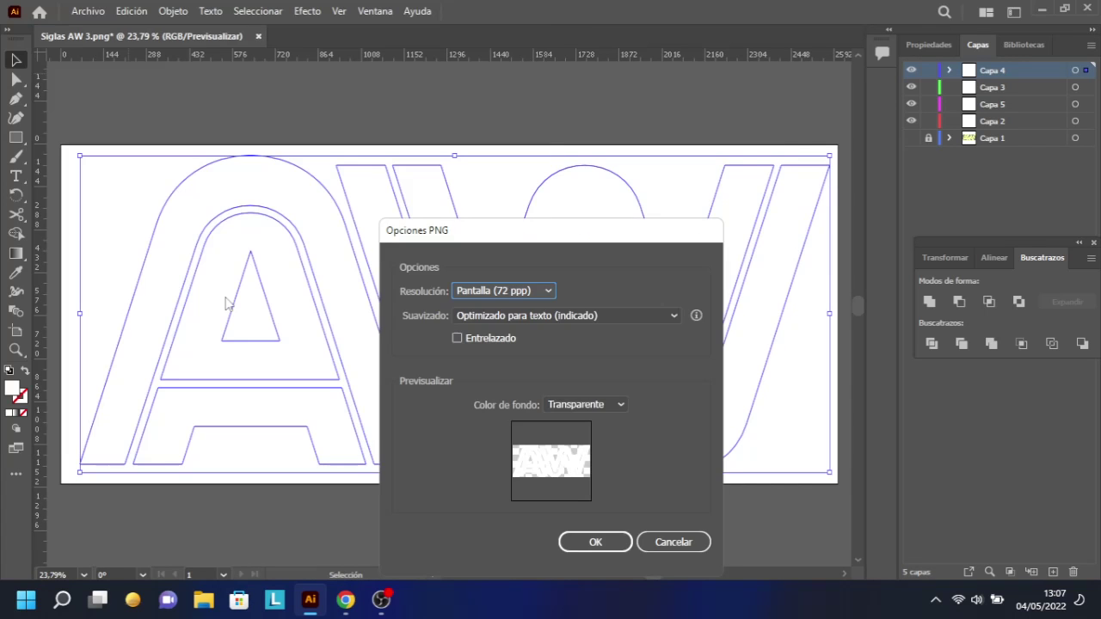
{"action": "left_click", "coordinate": [594, 542]}
{"action": "key", "text": "ctrl+shift+a"}
Undo the white and black fills on the letters and save the document
{"action": "left_click", "coordinate": [242, 36]}
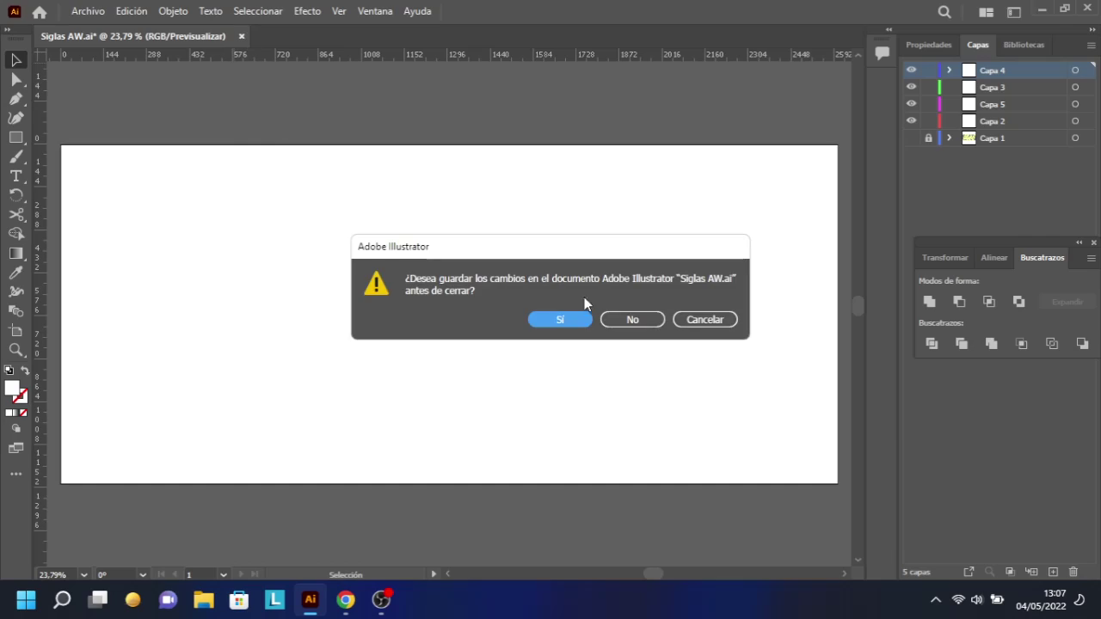
{"action": "left_click", "coordinate": [676, 320]}
{"action": "key", "text": "ctrl+z"}
{"action": "key", "text": "ctrl+z"}
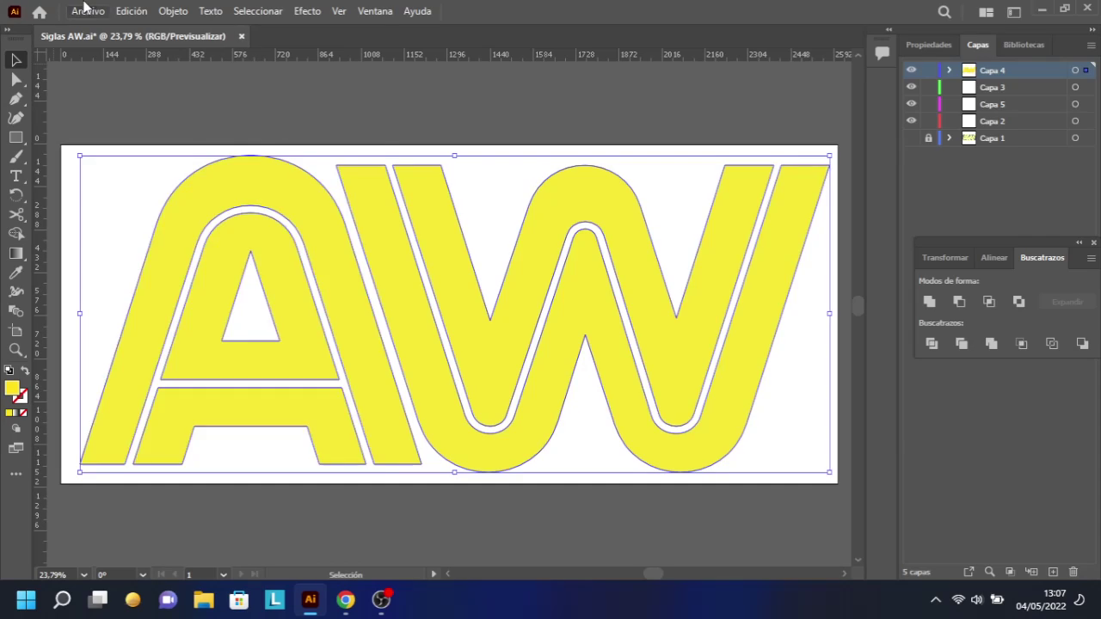
{"action": "left_click", "coordinate": [180, 112]}
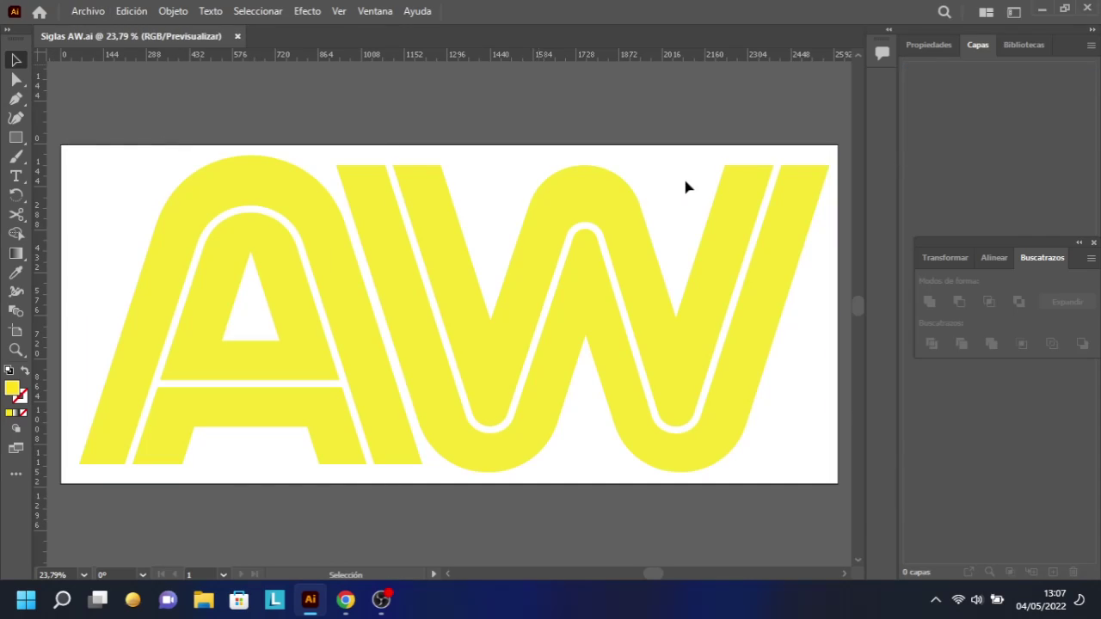